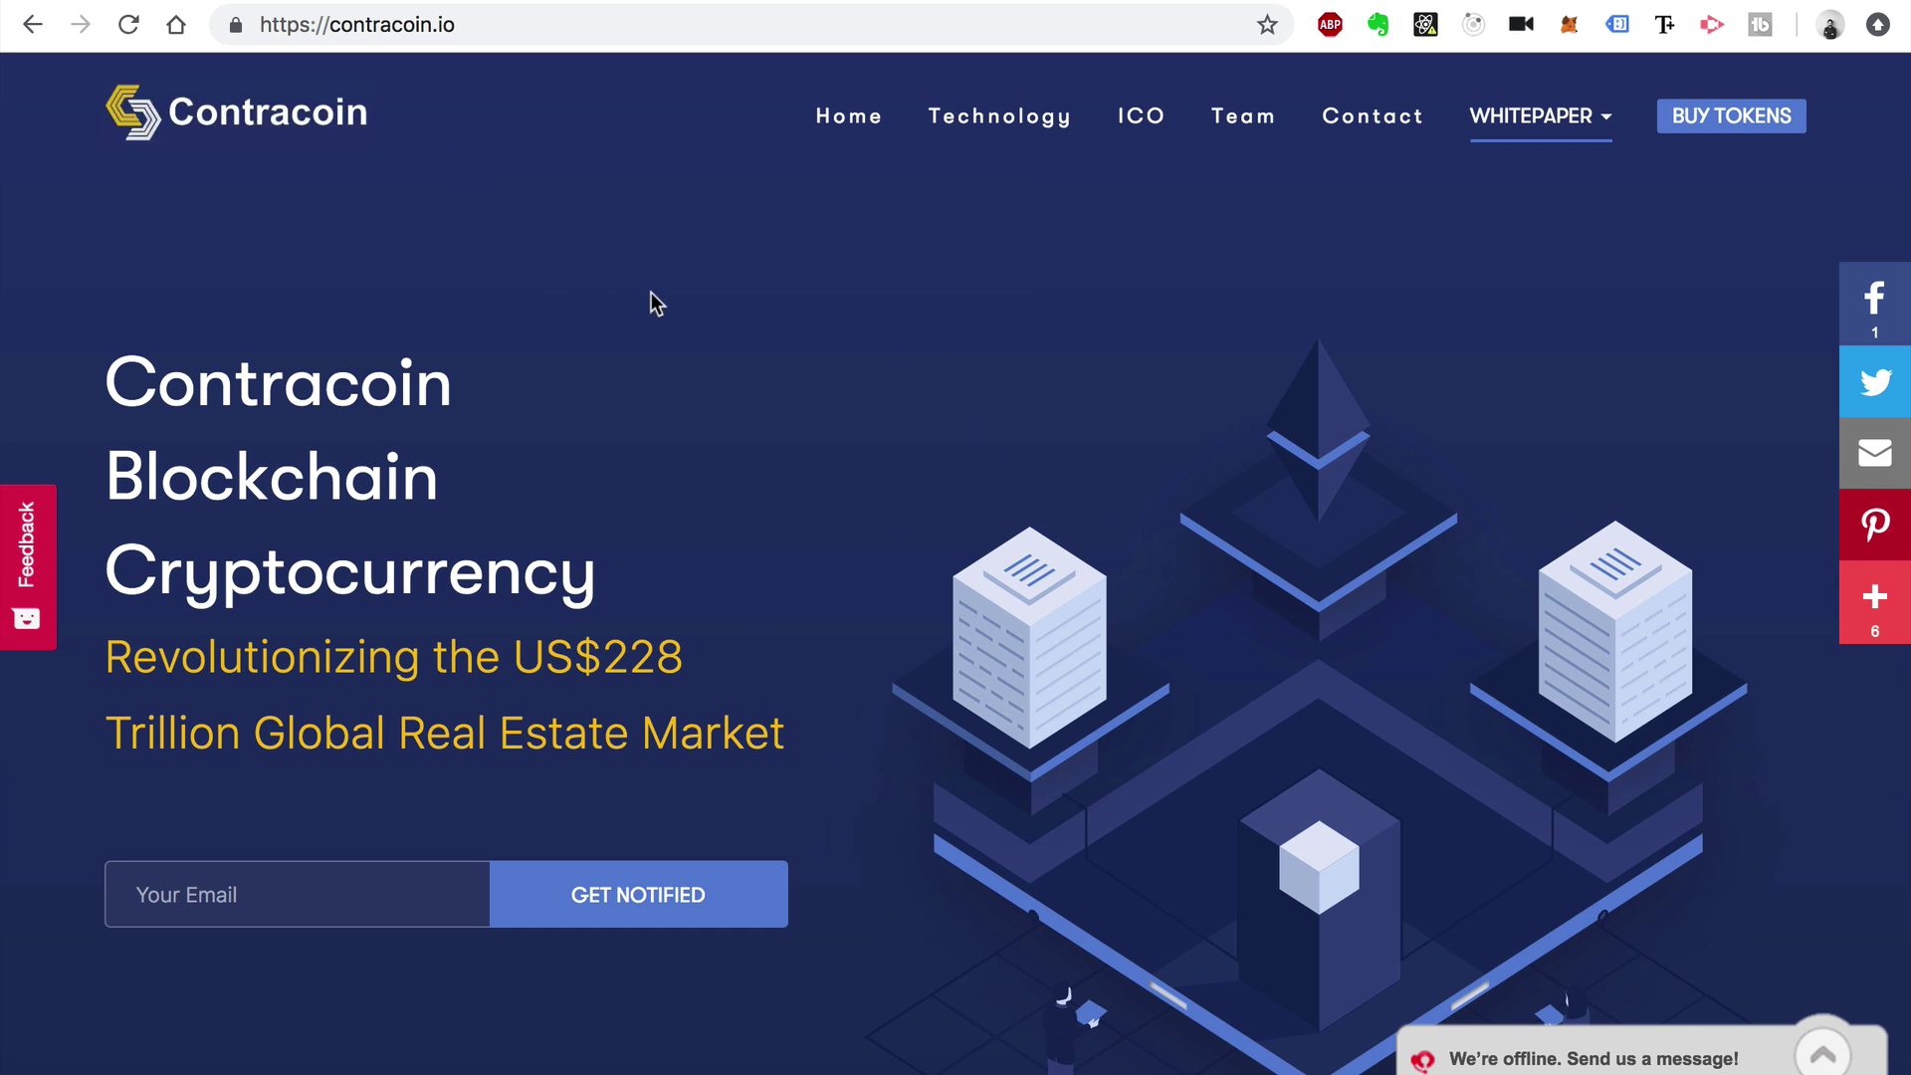
Open the homepage's offline chat message panel, then close it again.
scroll(787, 356, "down", 3)
scroll(1437, 444, "down", 2)
scroll(1506, 597, "up", 1)
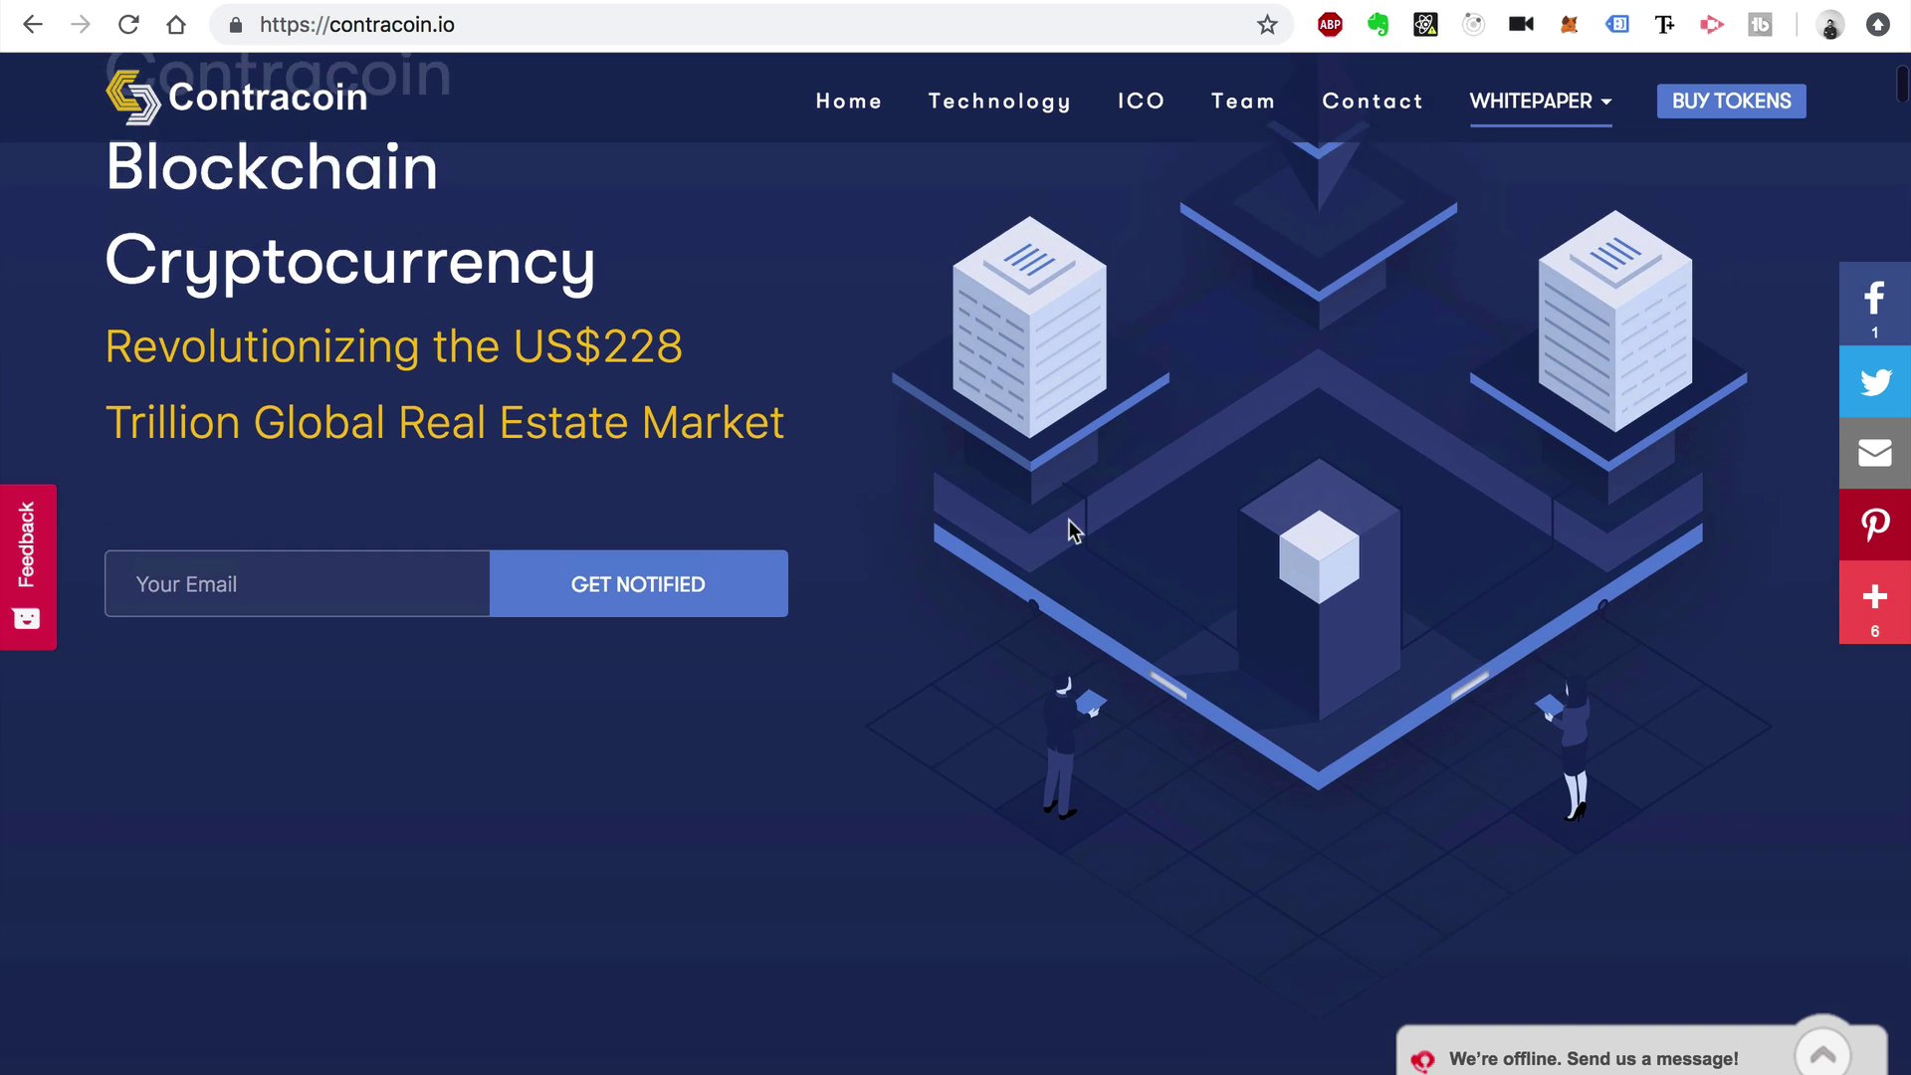
scroll(896, 541, "up", 3)
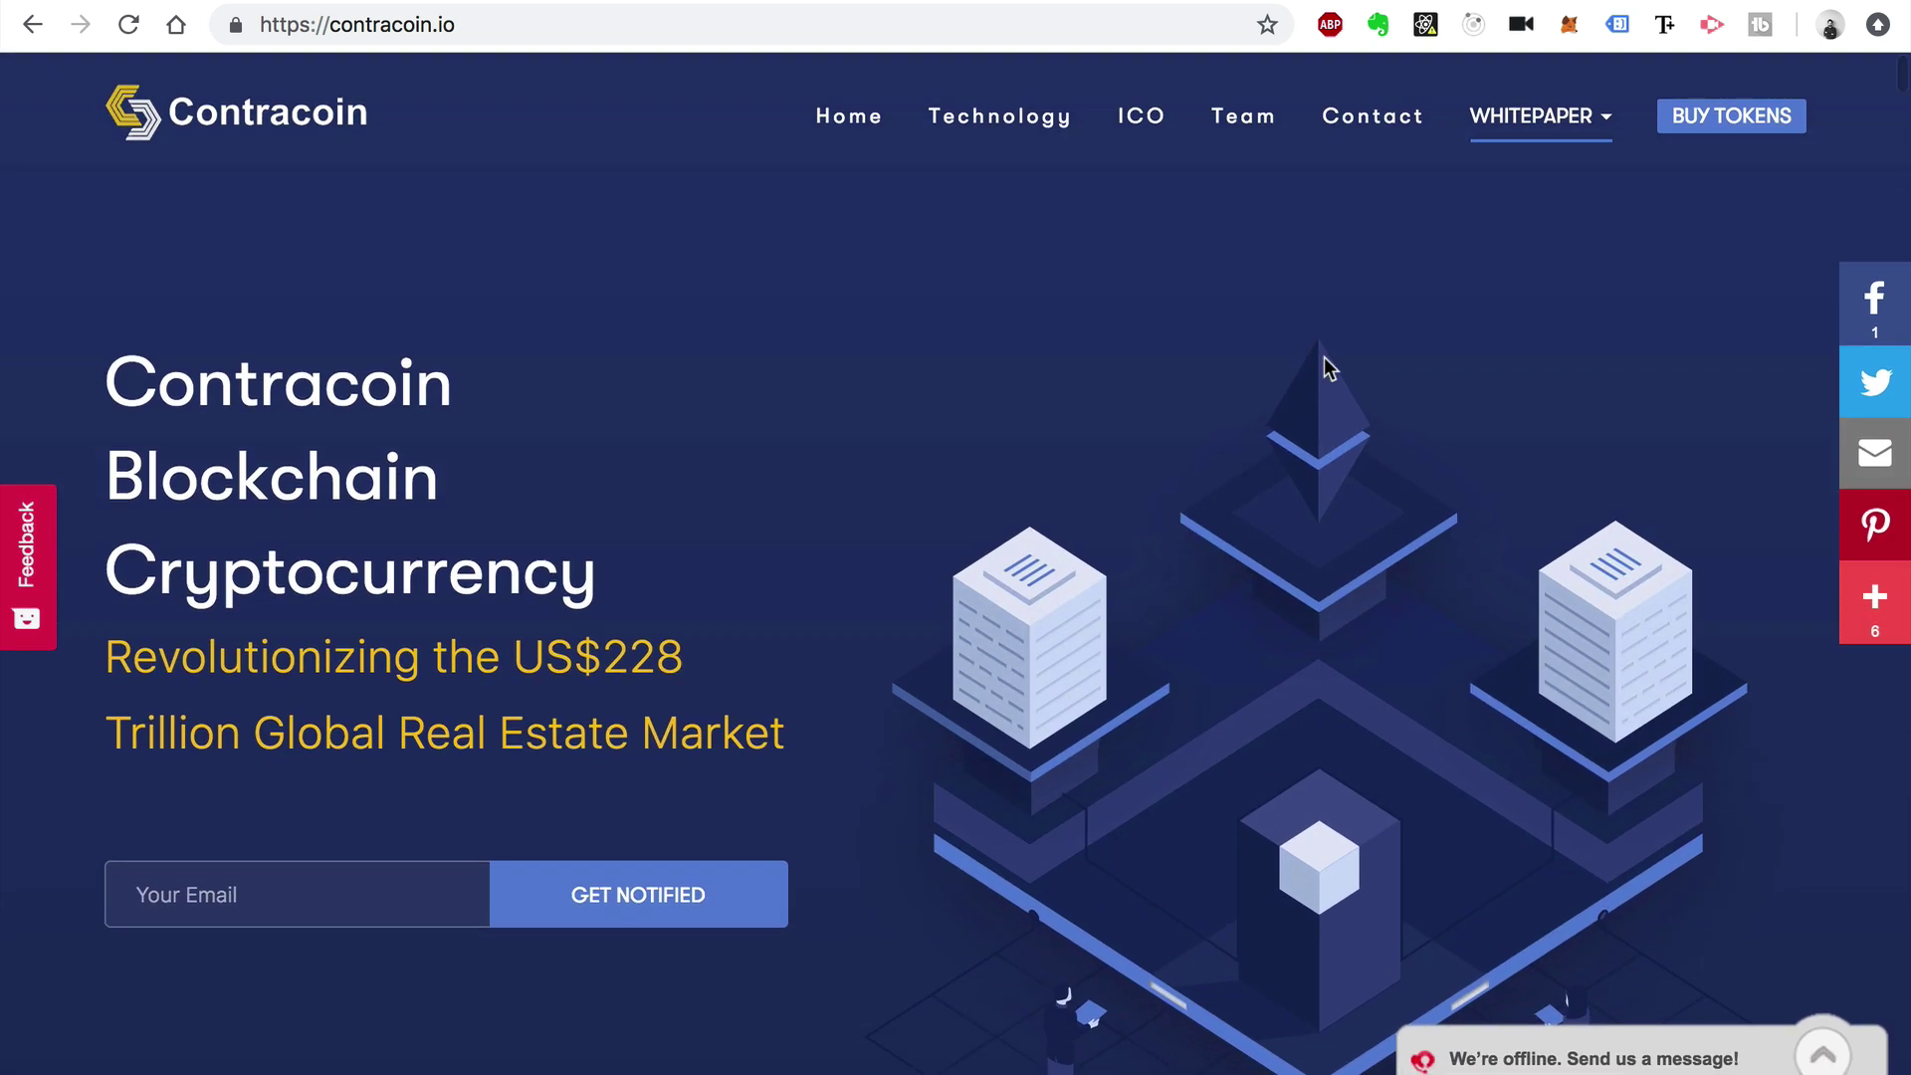
left_click(1827, 1043)
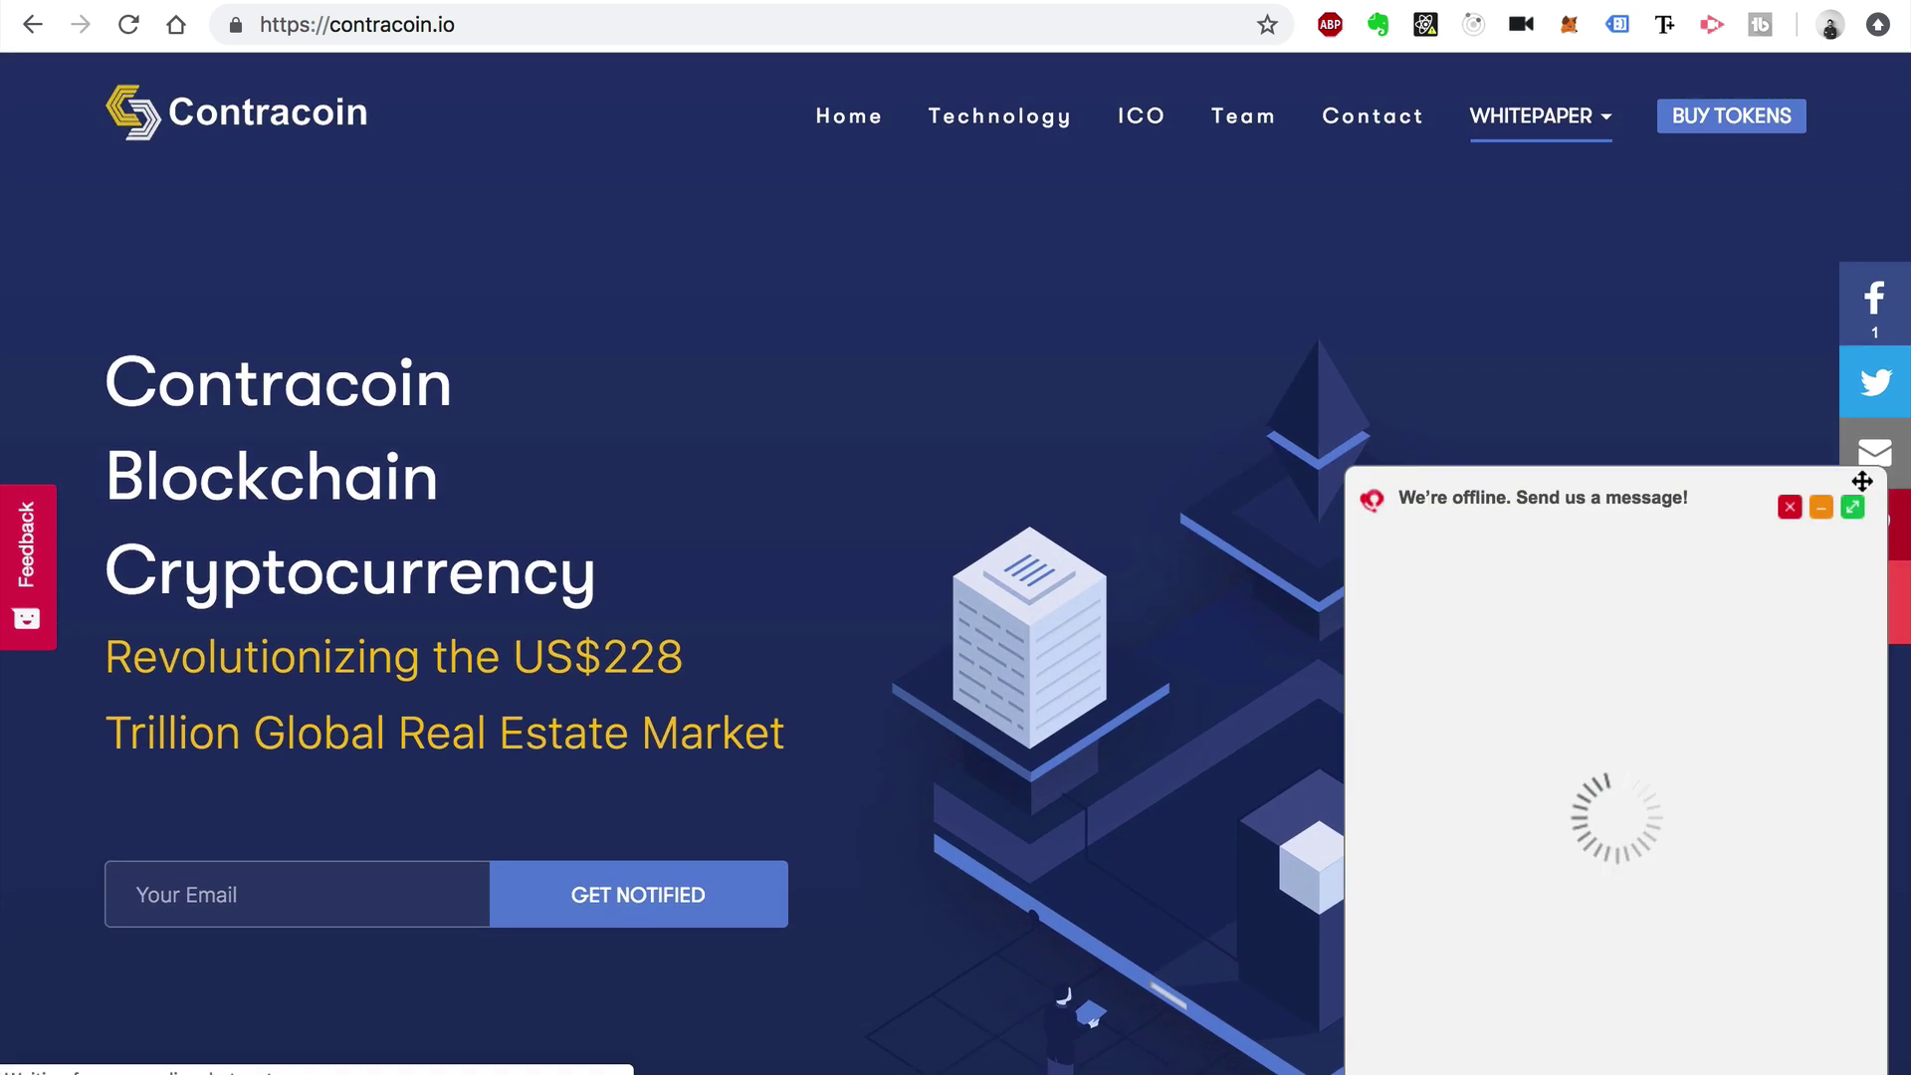
left_click(1790, 510)
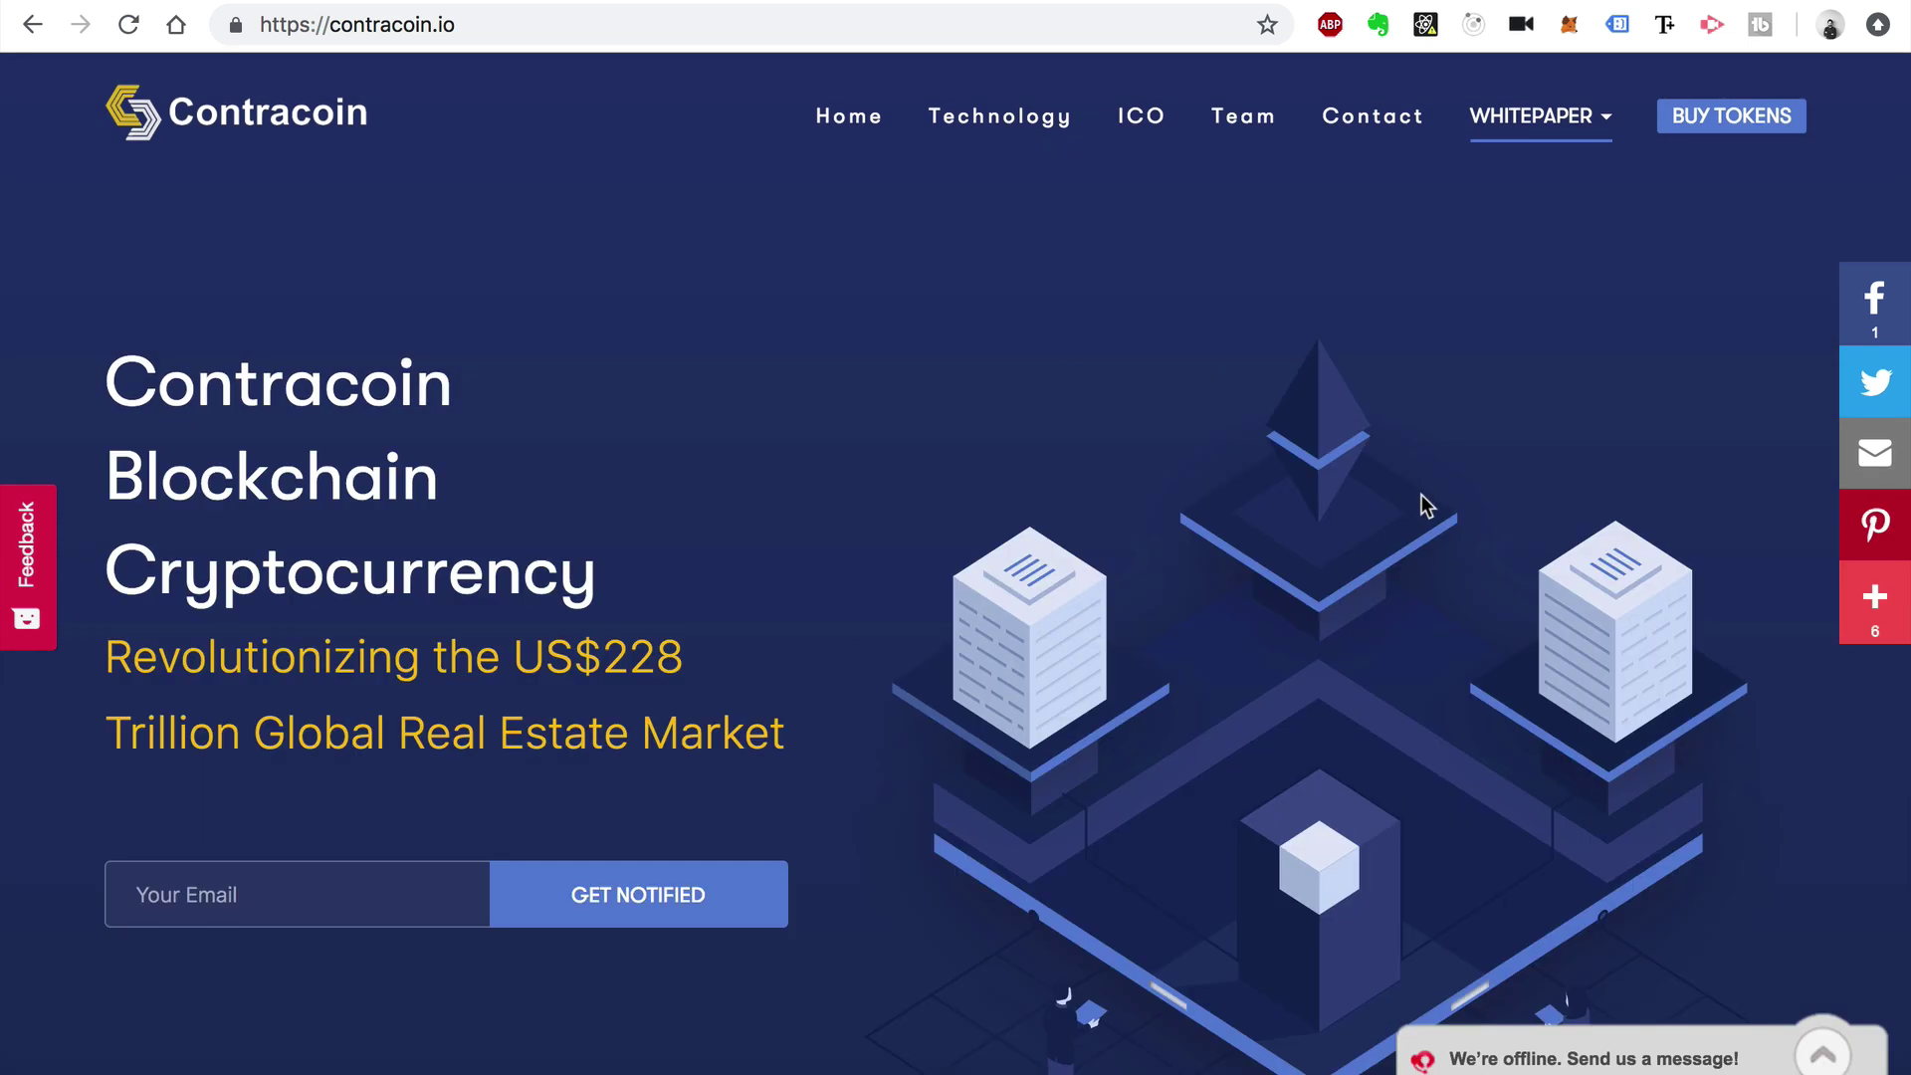
Scroll down past the roadmap, allocation and team sections to the FAQ.
scroll(811, 682, "down", 2)
scroll(812, 683, "up", 2)
scroll(791, 426, "down", 10)
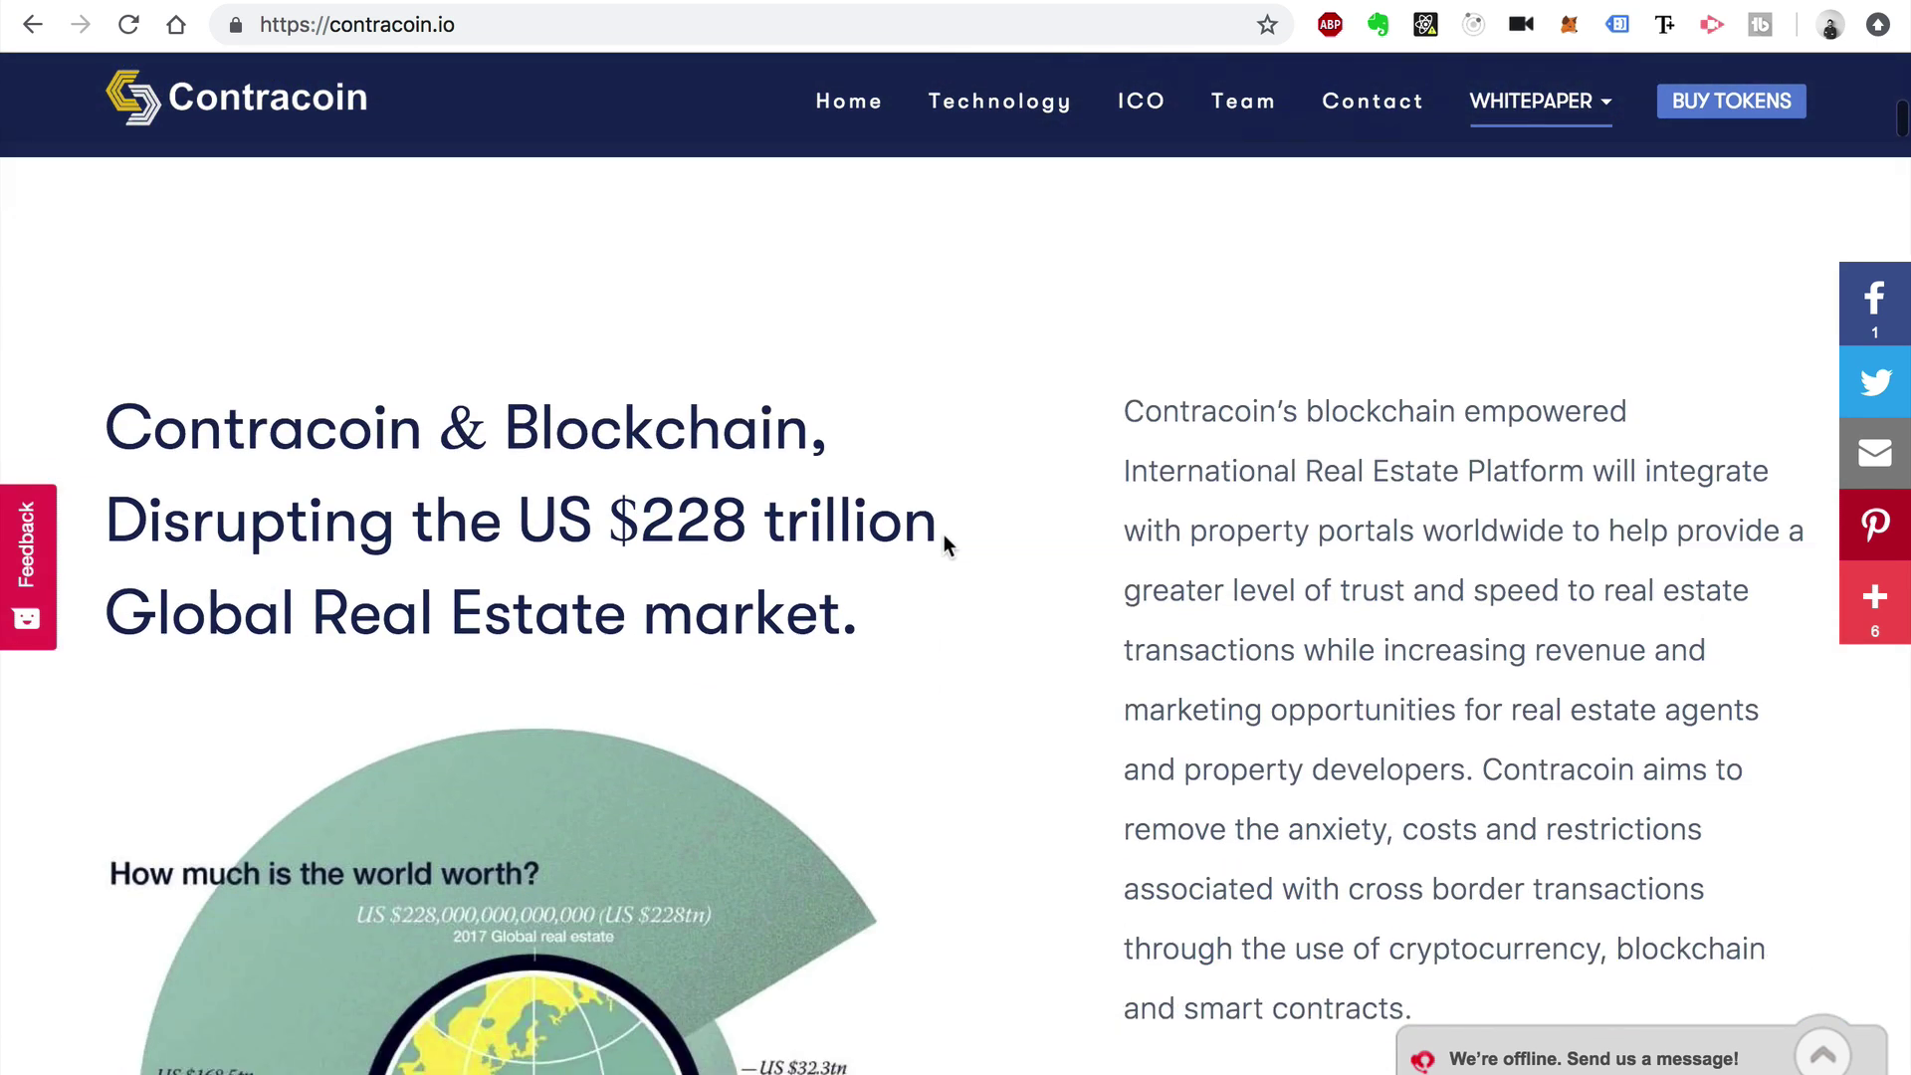
scroll(900, 341, "down", 2)
scroll(956, 384, "down", 8)
scroll(912, 452, "down", 10)
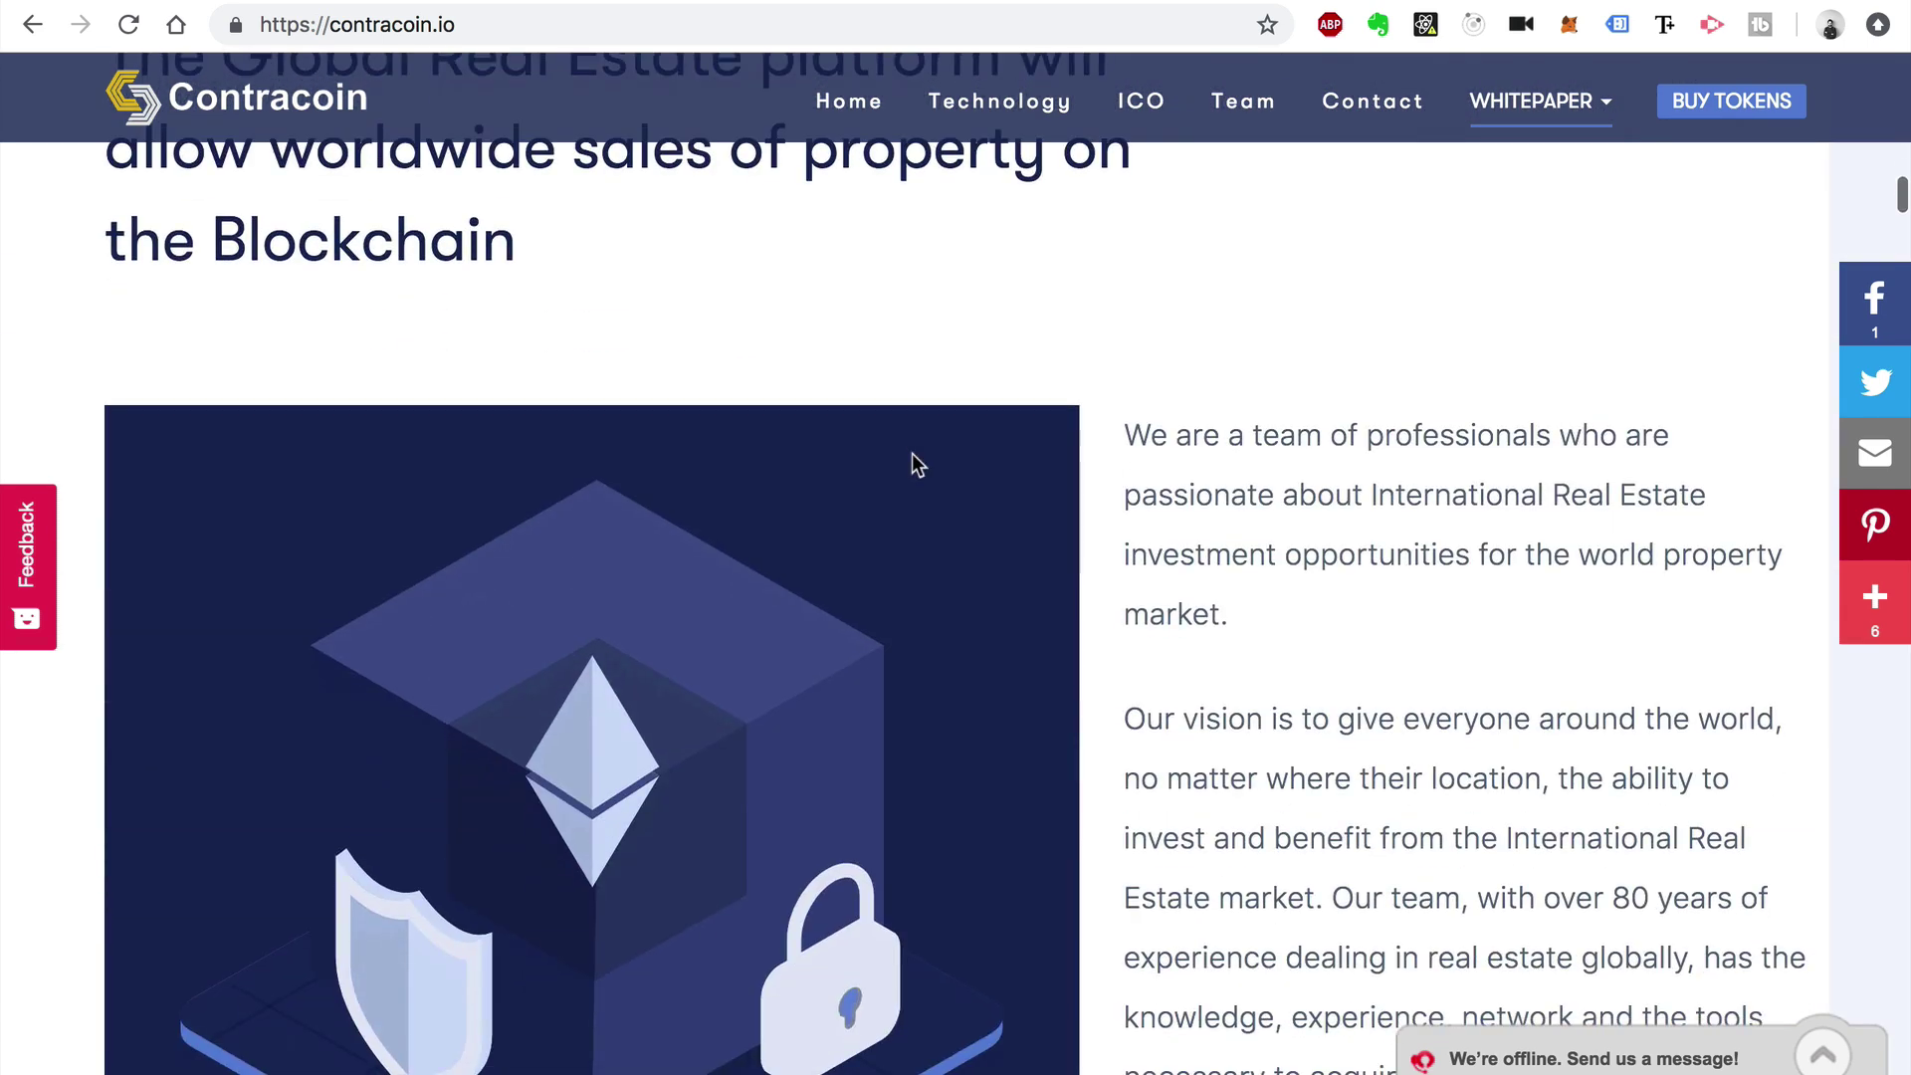
scroll(1088, 593, "down", 10)
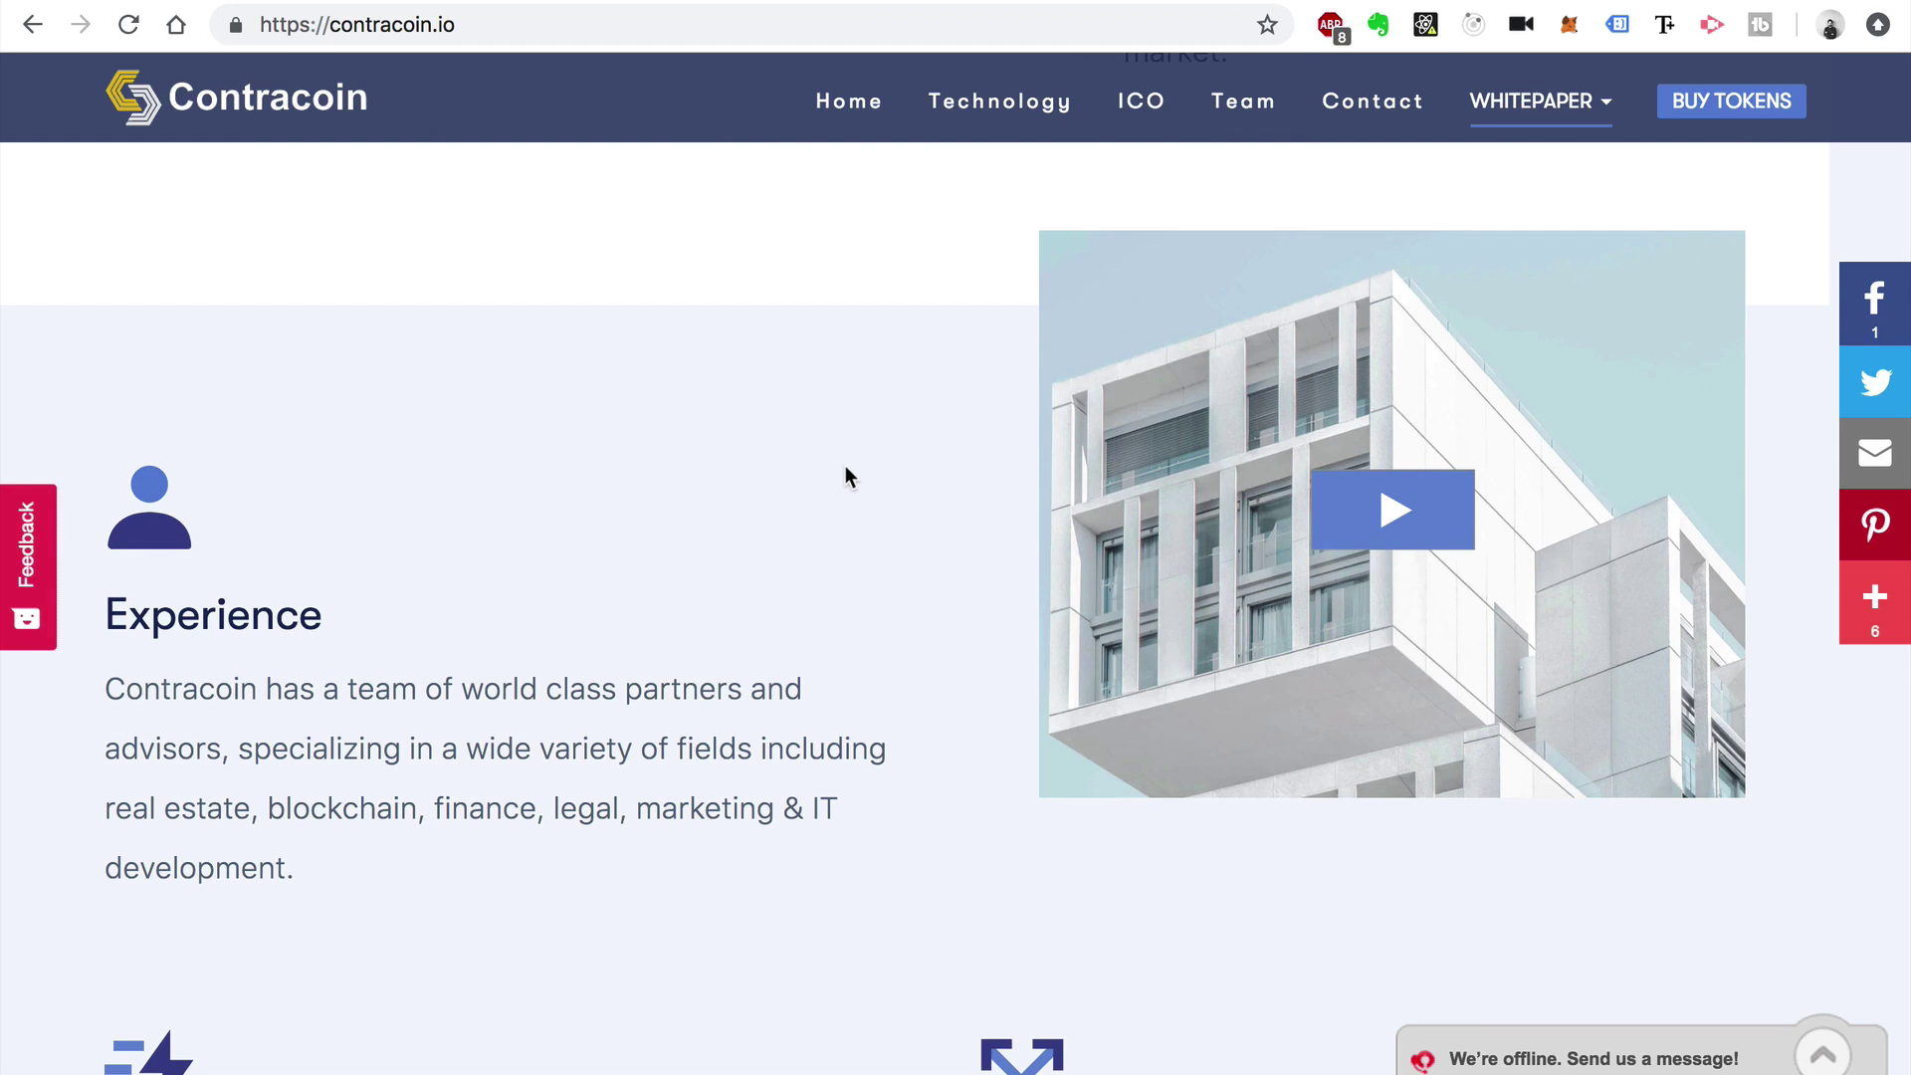
scroll(845, 464, "down", 5)
scroll(793, 652, "down", 10)
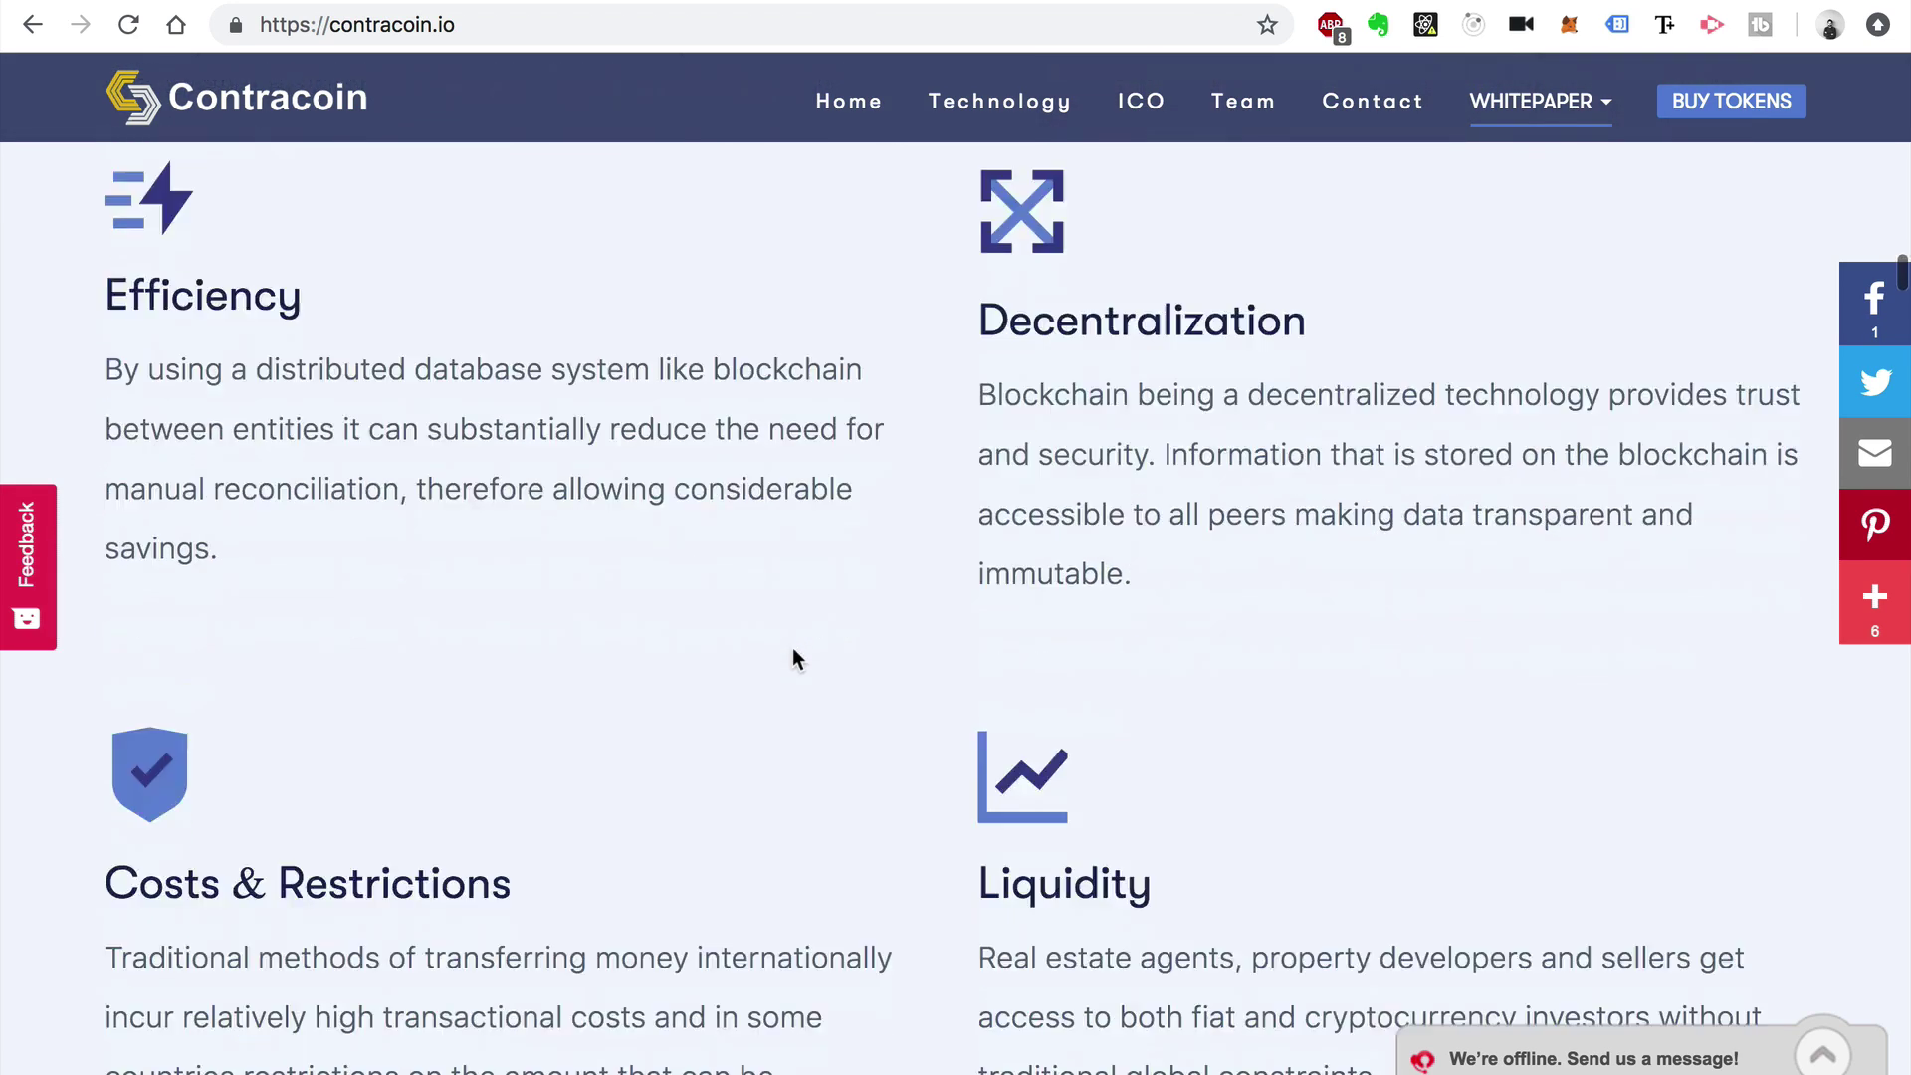
scroll(926, 444, "down", 6)
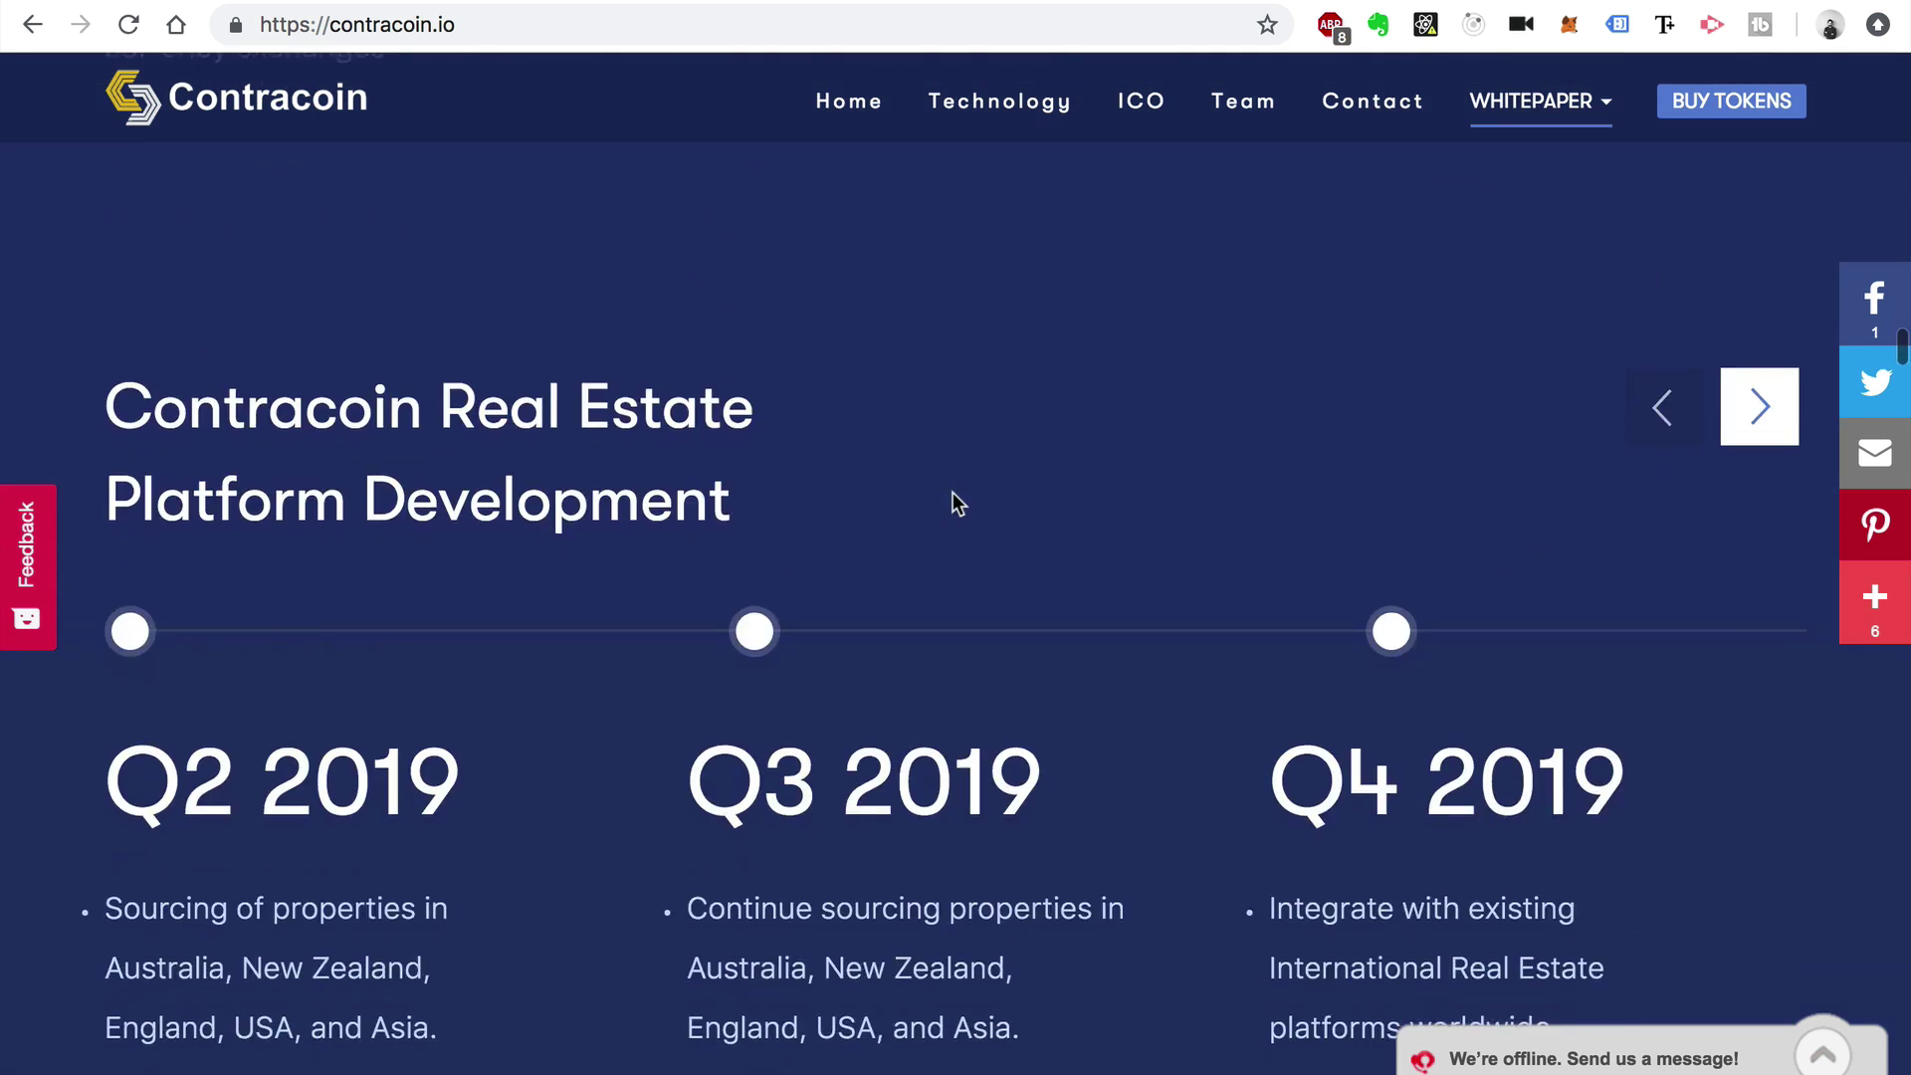
scroll(708, 718, "down", 6)
scroll(946, 609, "down", 10)
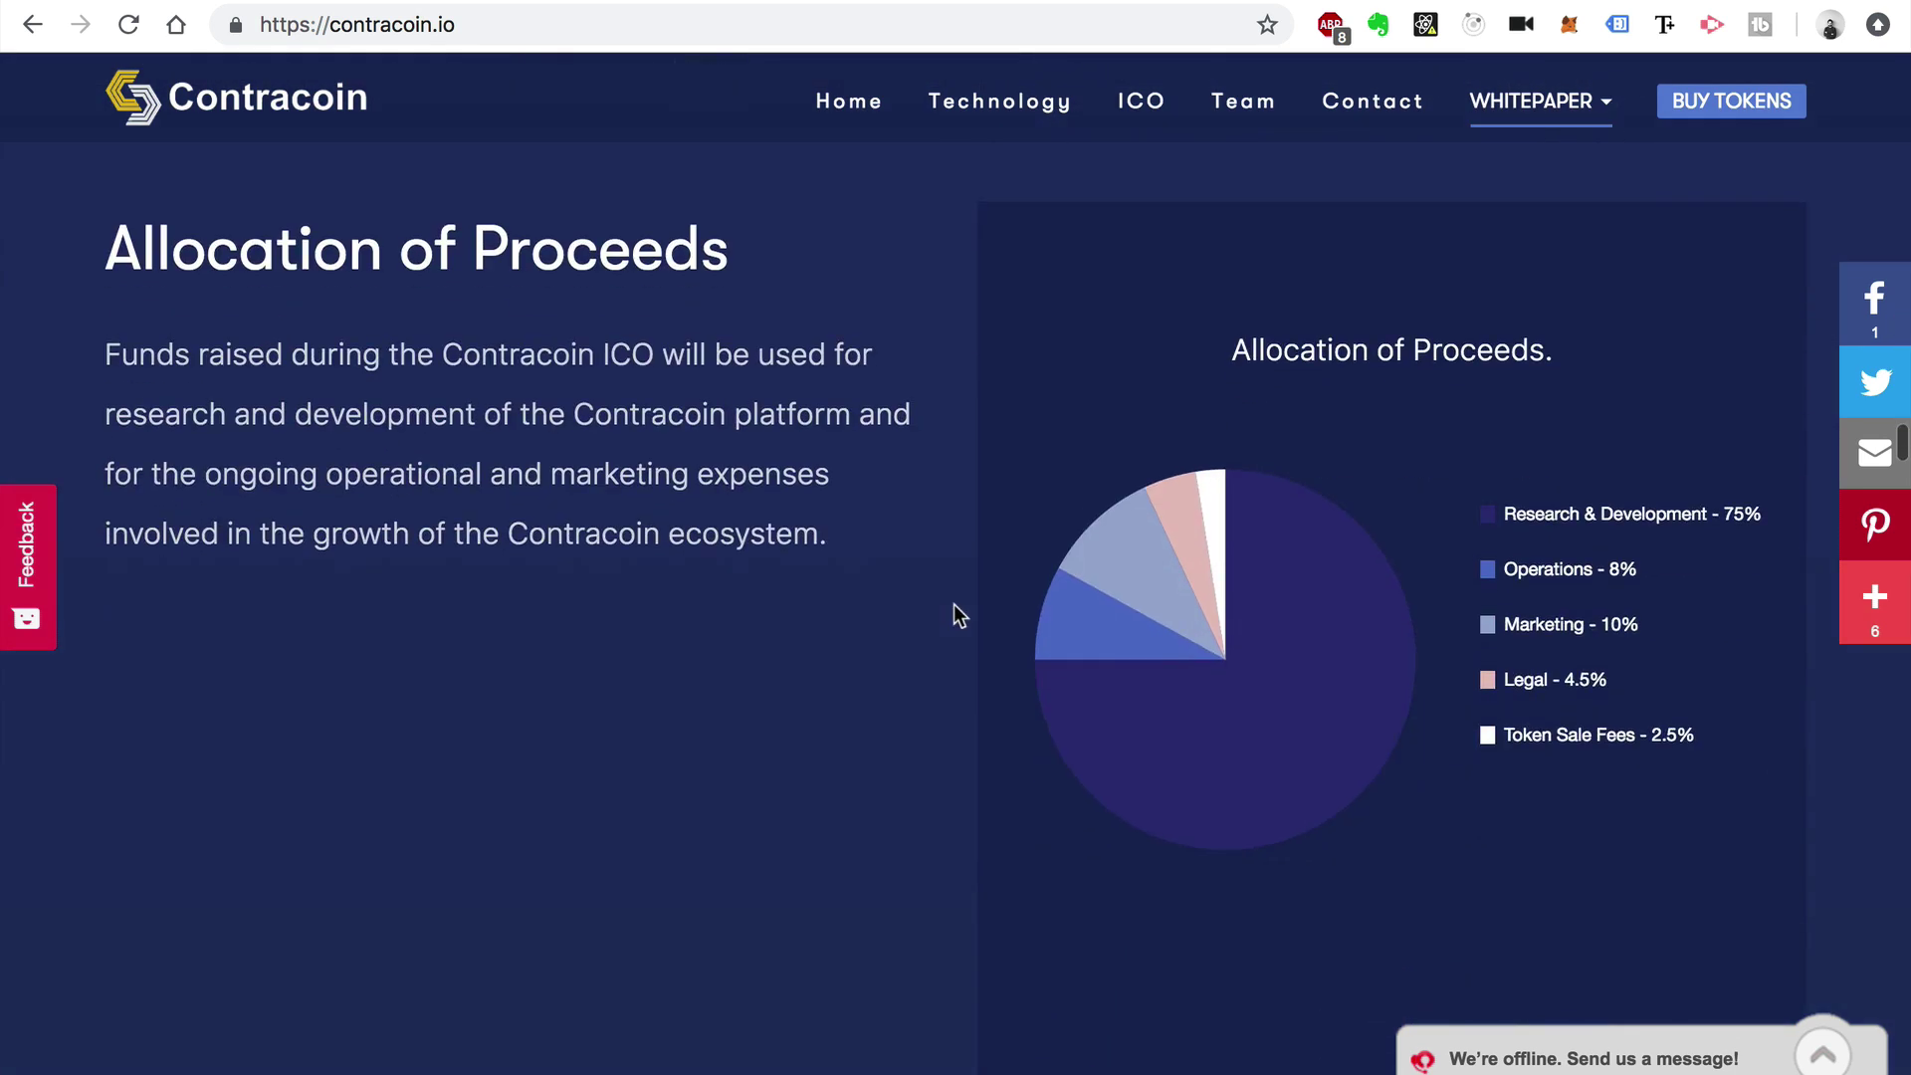
scroll(1045, 702, "down", 8)
scroll(1045, 695, "down", 6)
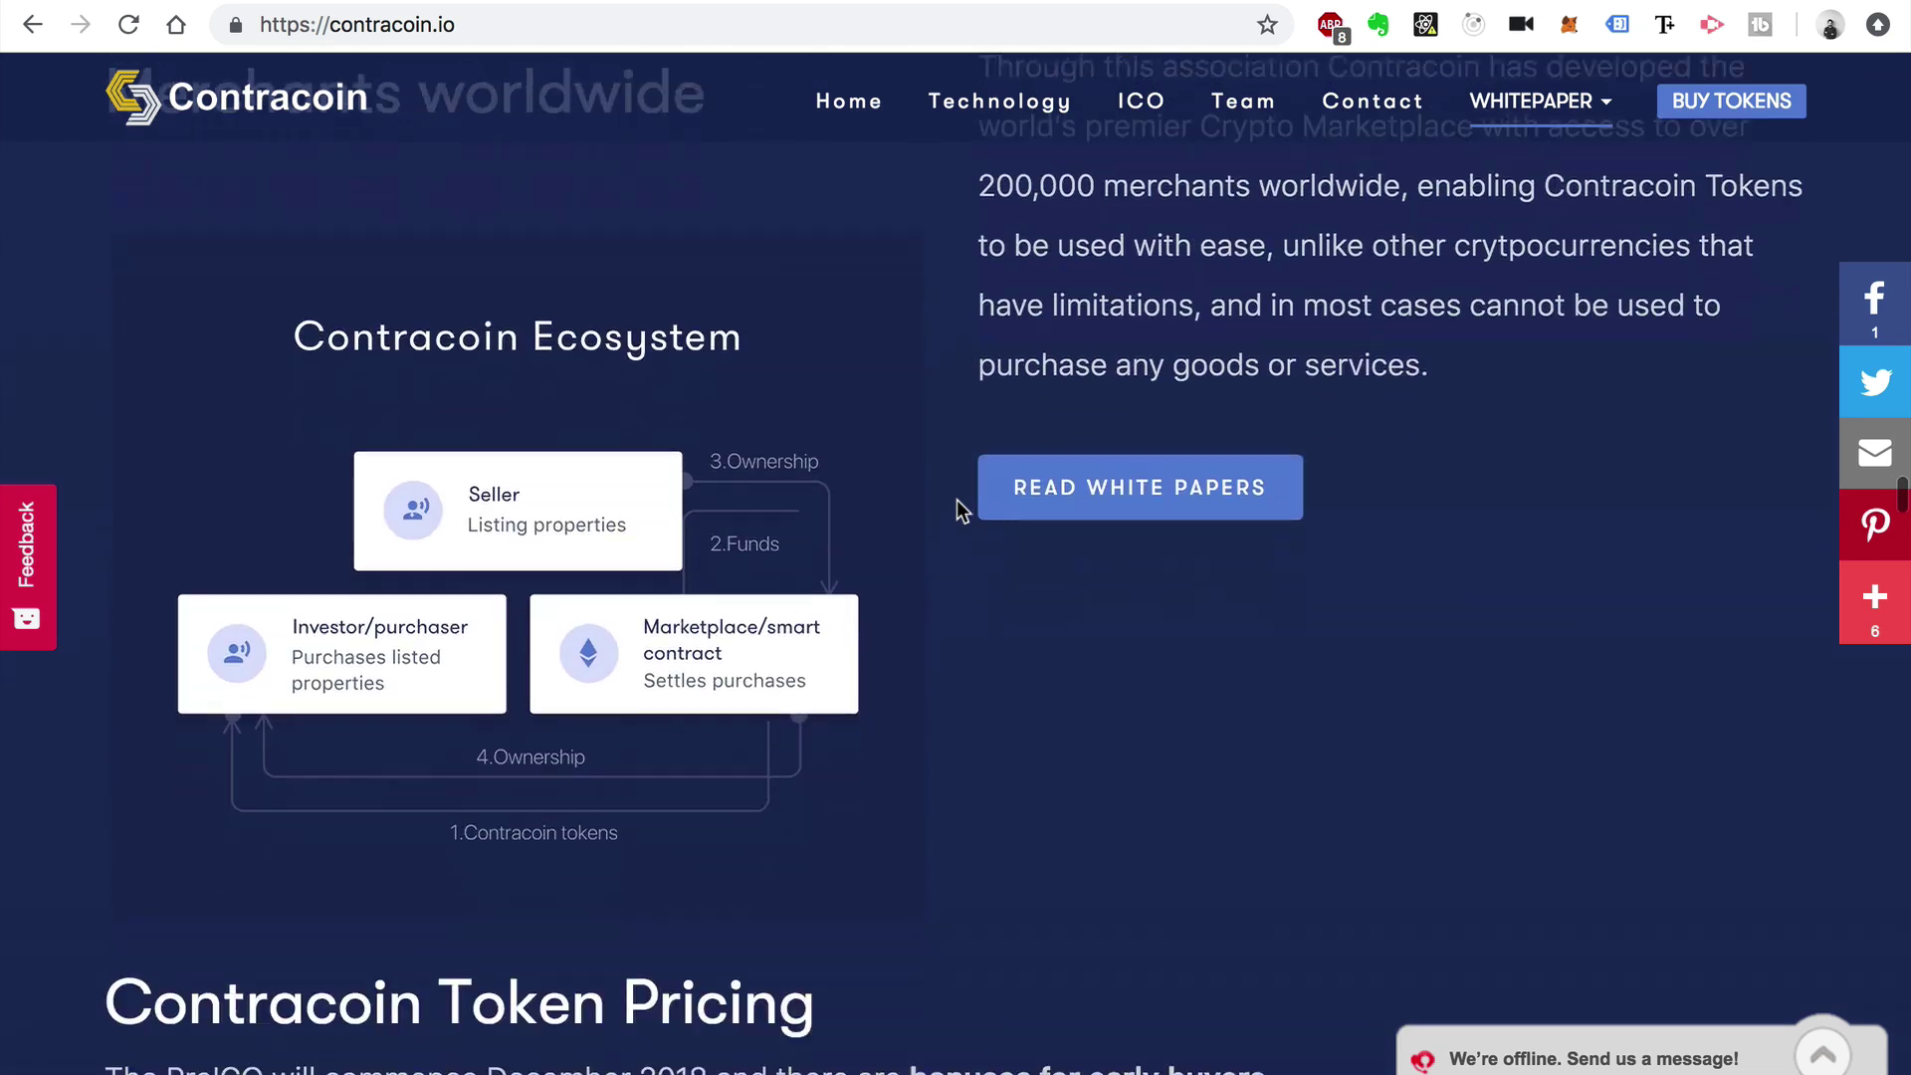
scroll(943, 761, "down", 18)
scroll(943, 760, "up", 3)
scroll(944, 760, "down", 20)
scroll(944, 759, "down", 20)
scroll(943, 766, "down", 10)
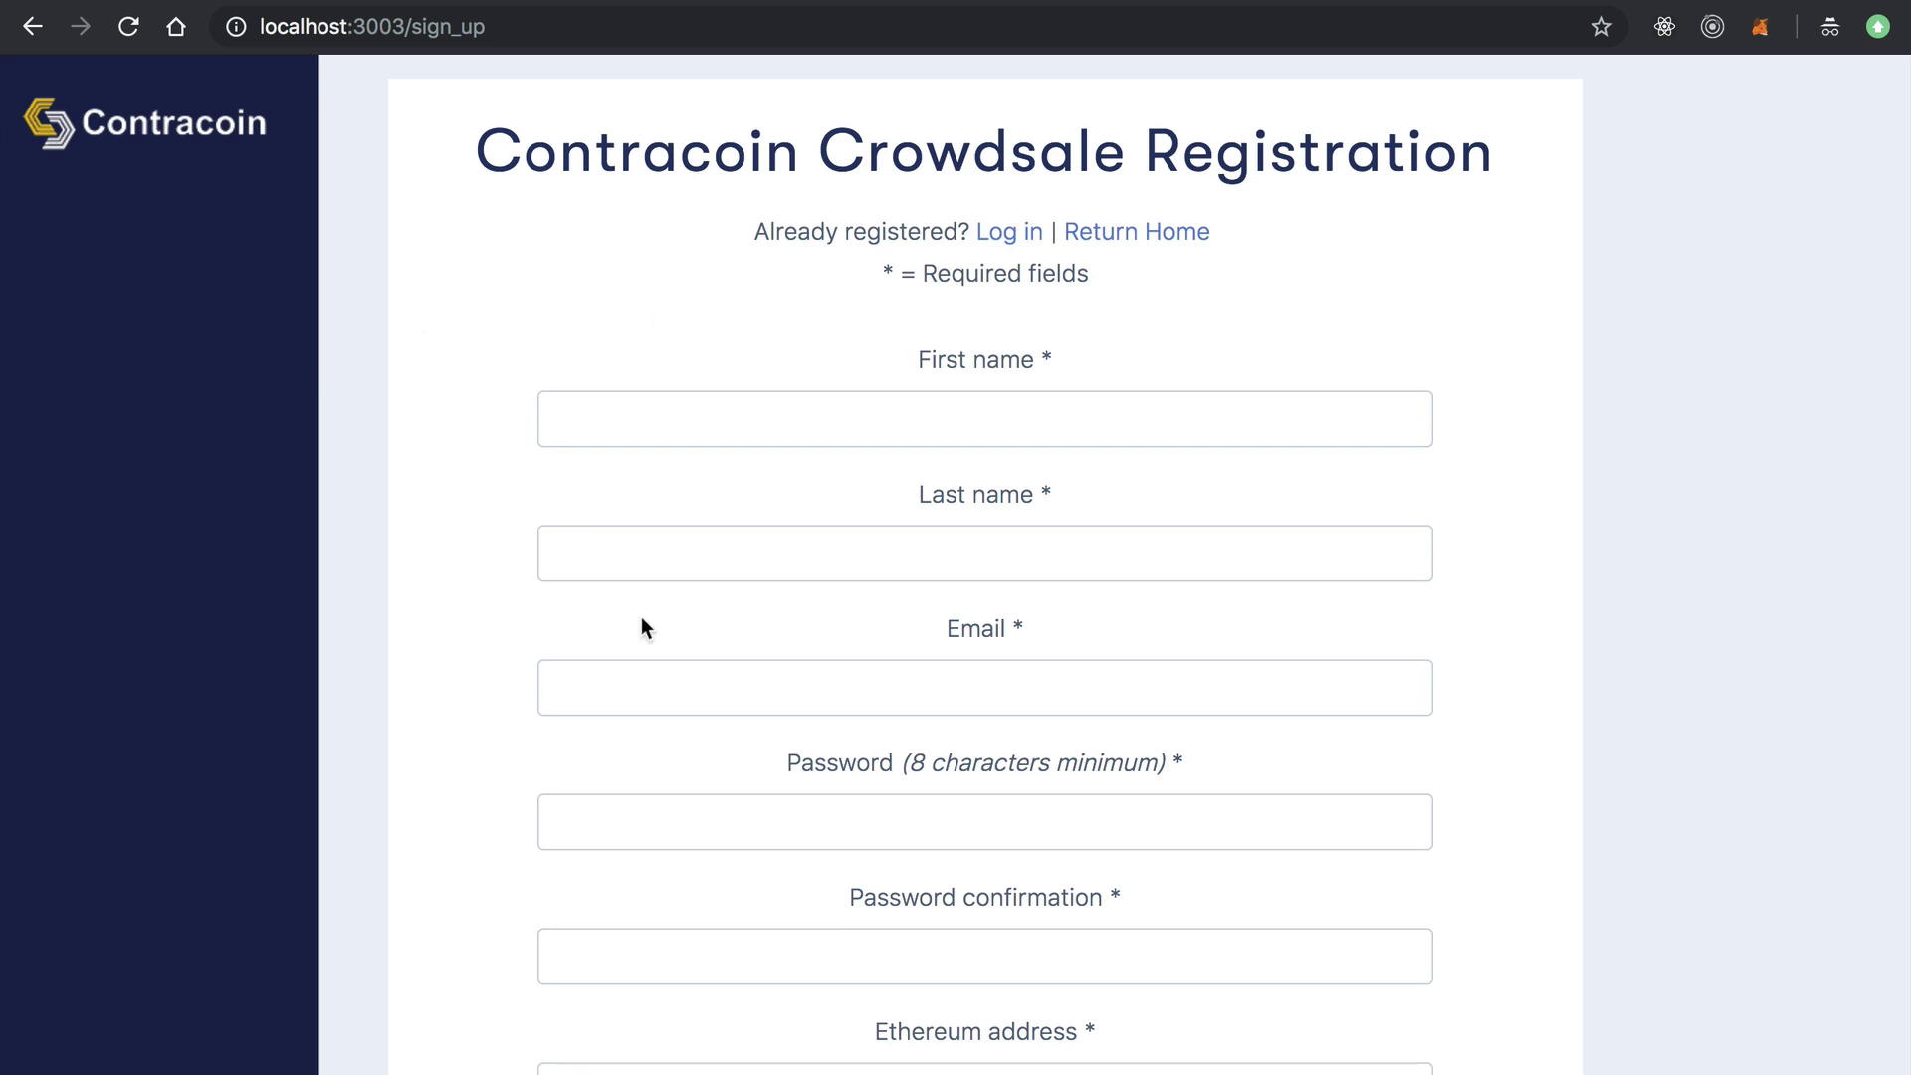
Scroll through the empty Crowdsale Registration form and back up.
scroll(679, 645, "down", 5)
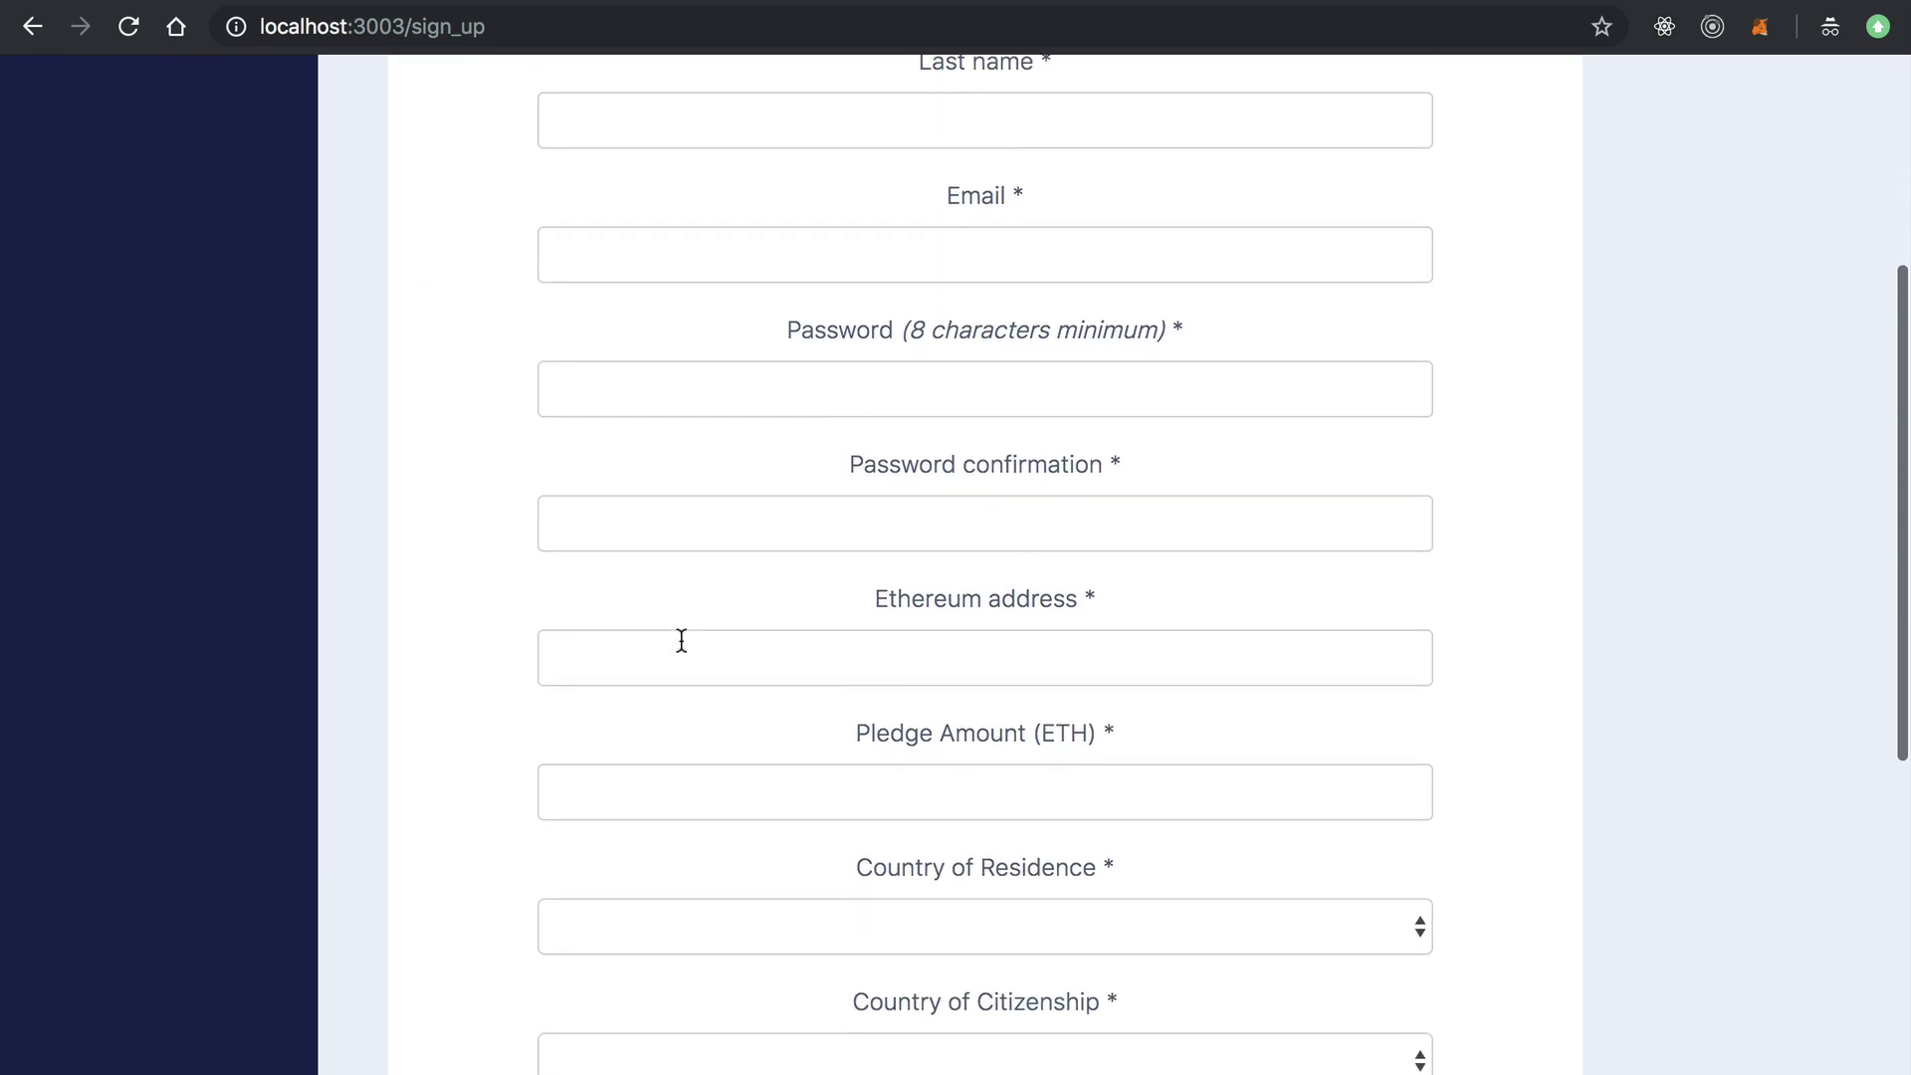
scroll(681, 641, "down", 4)
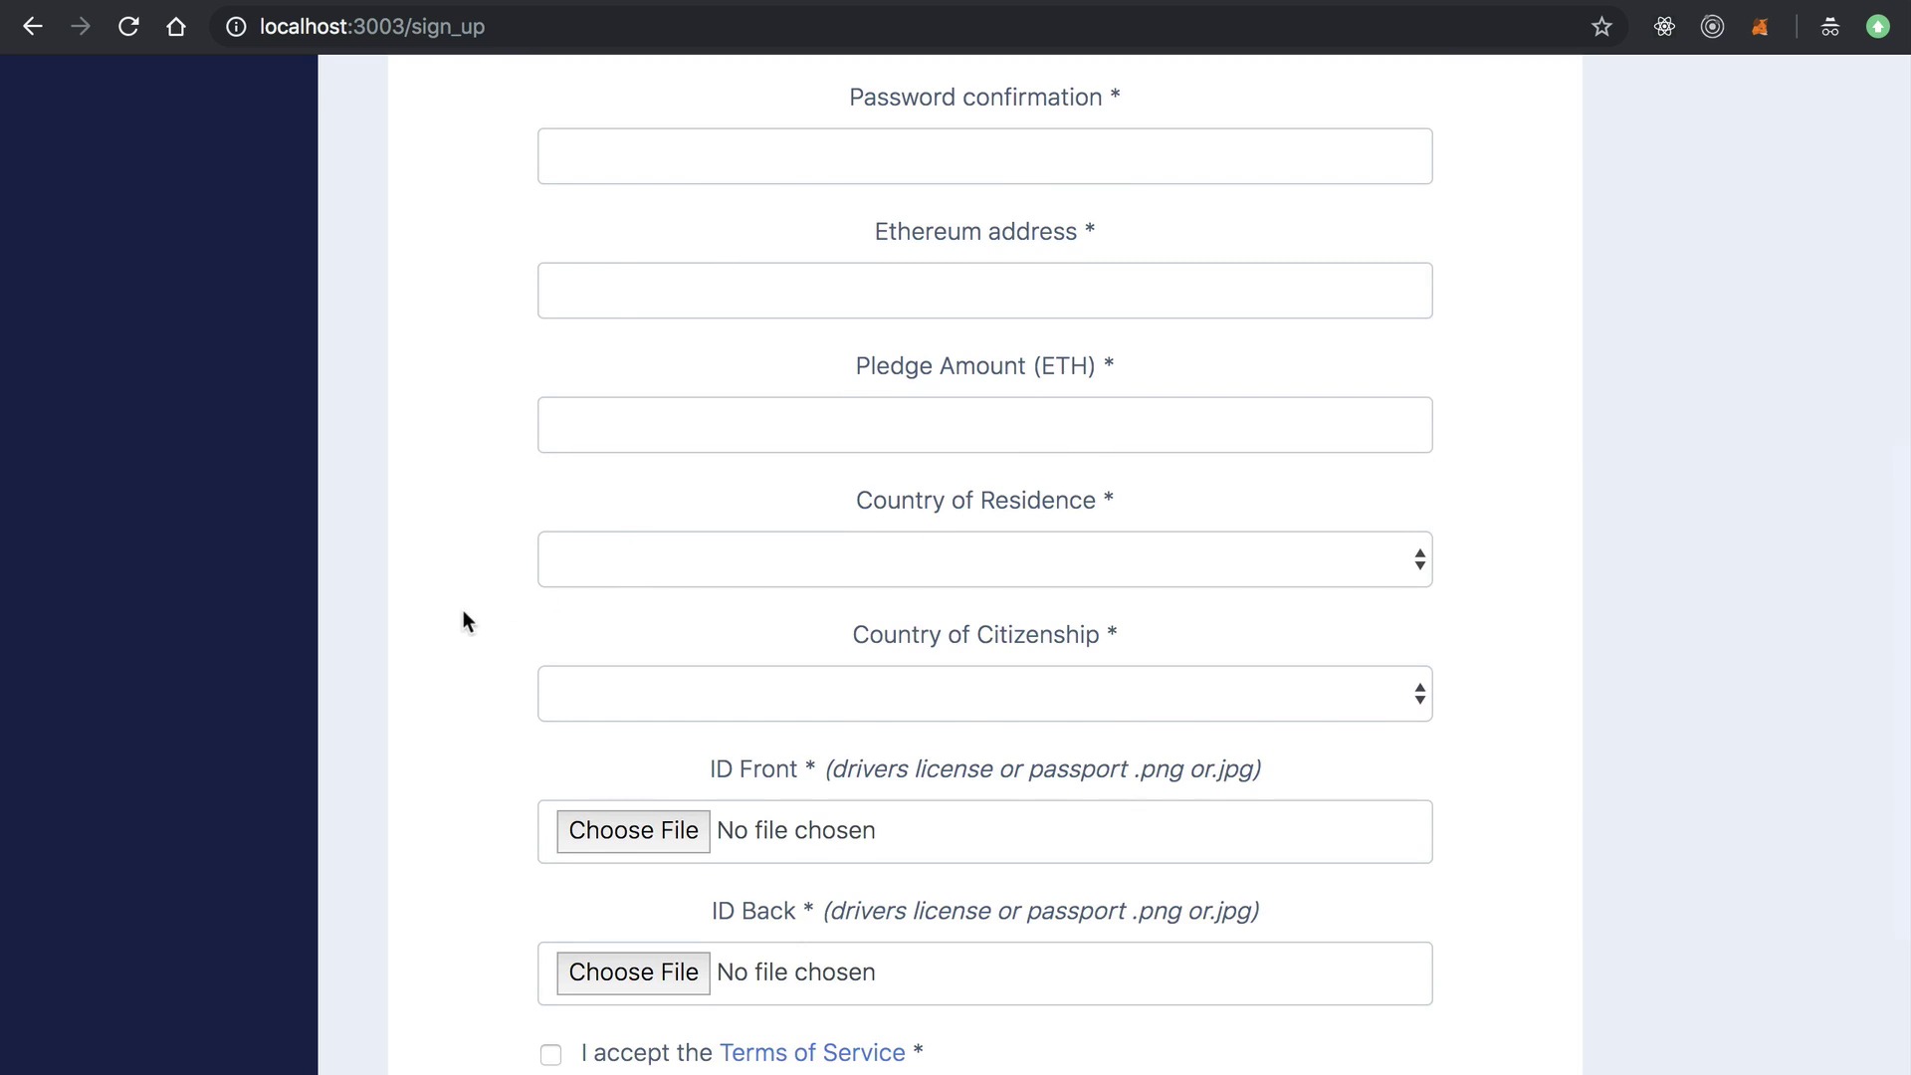
scroll(463, 611, "down", 3)
scroll(464, 265, "up", 11)
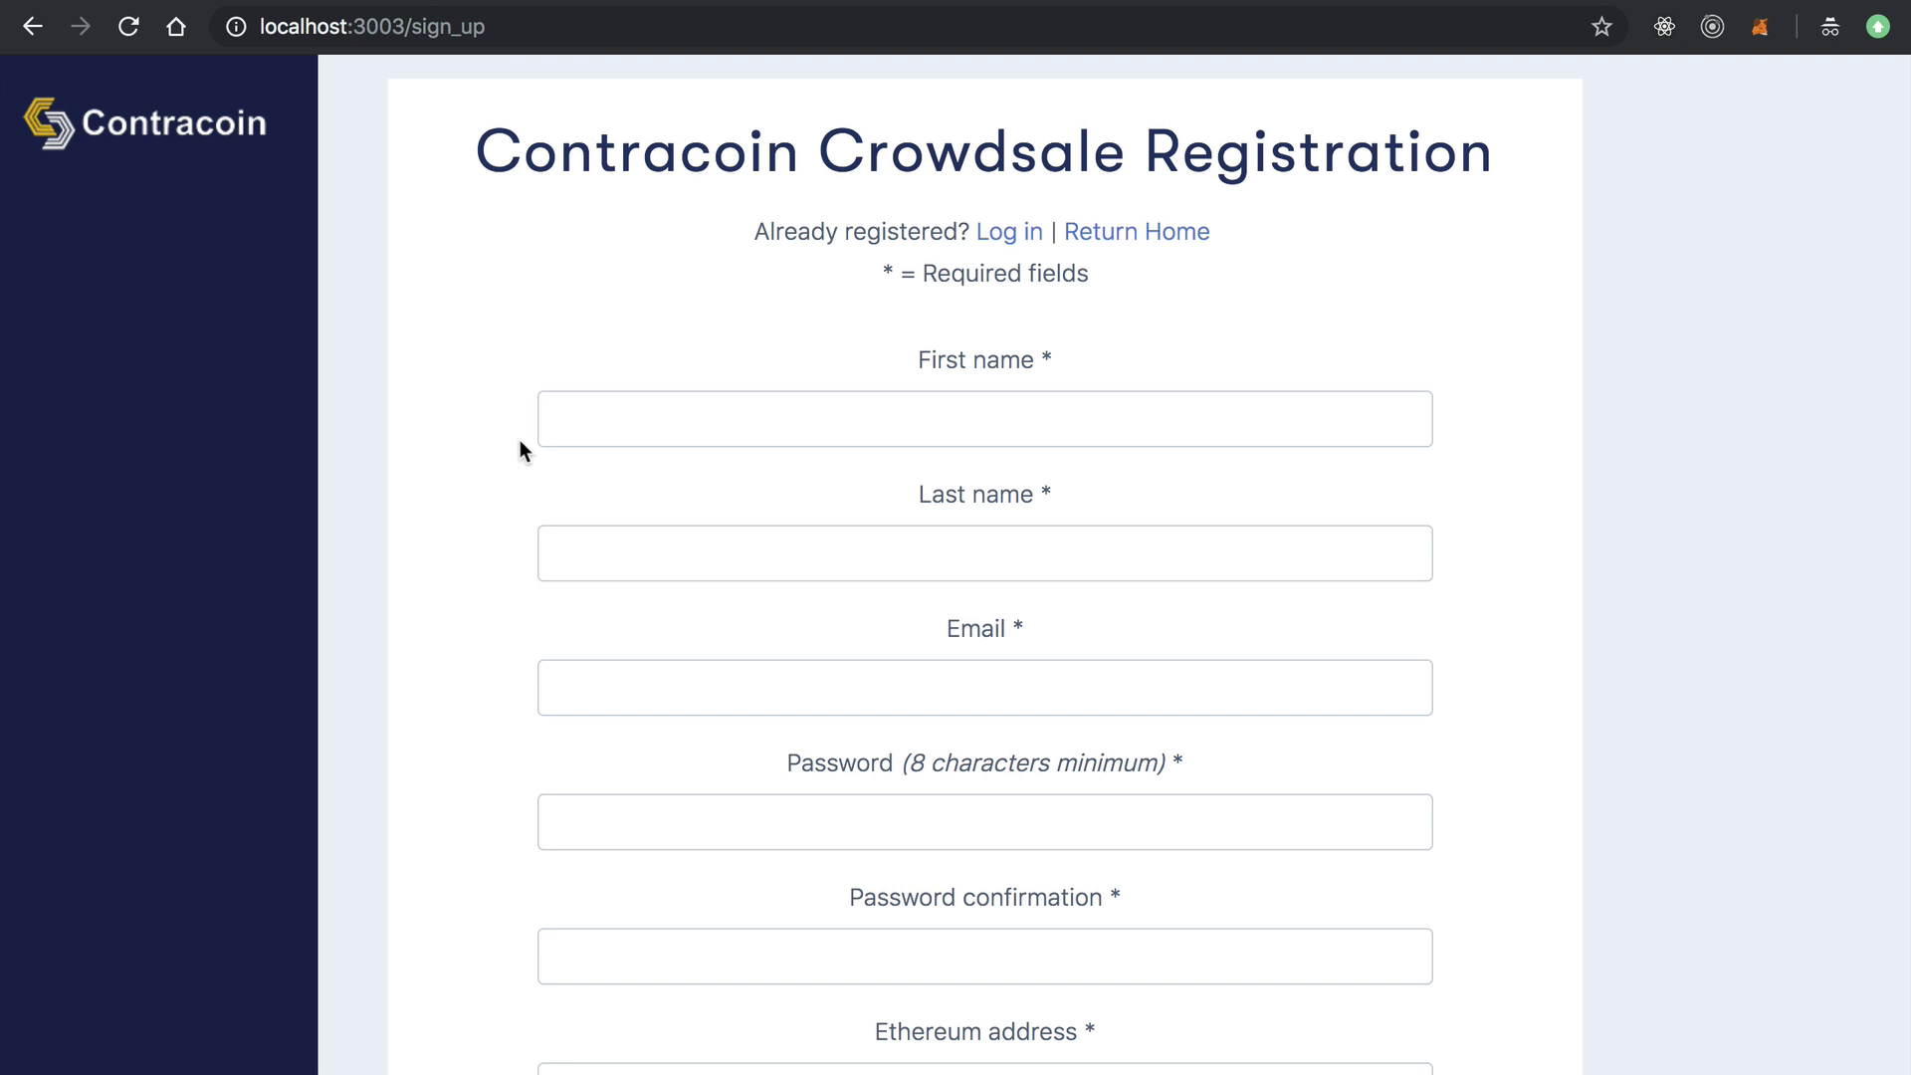
Enter the investor's first and last name, e-mail address and a pasted password with confirmation.
left_click(873, 432)
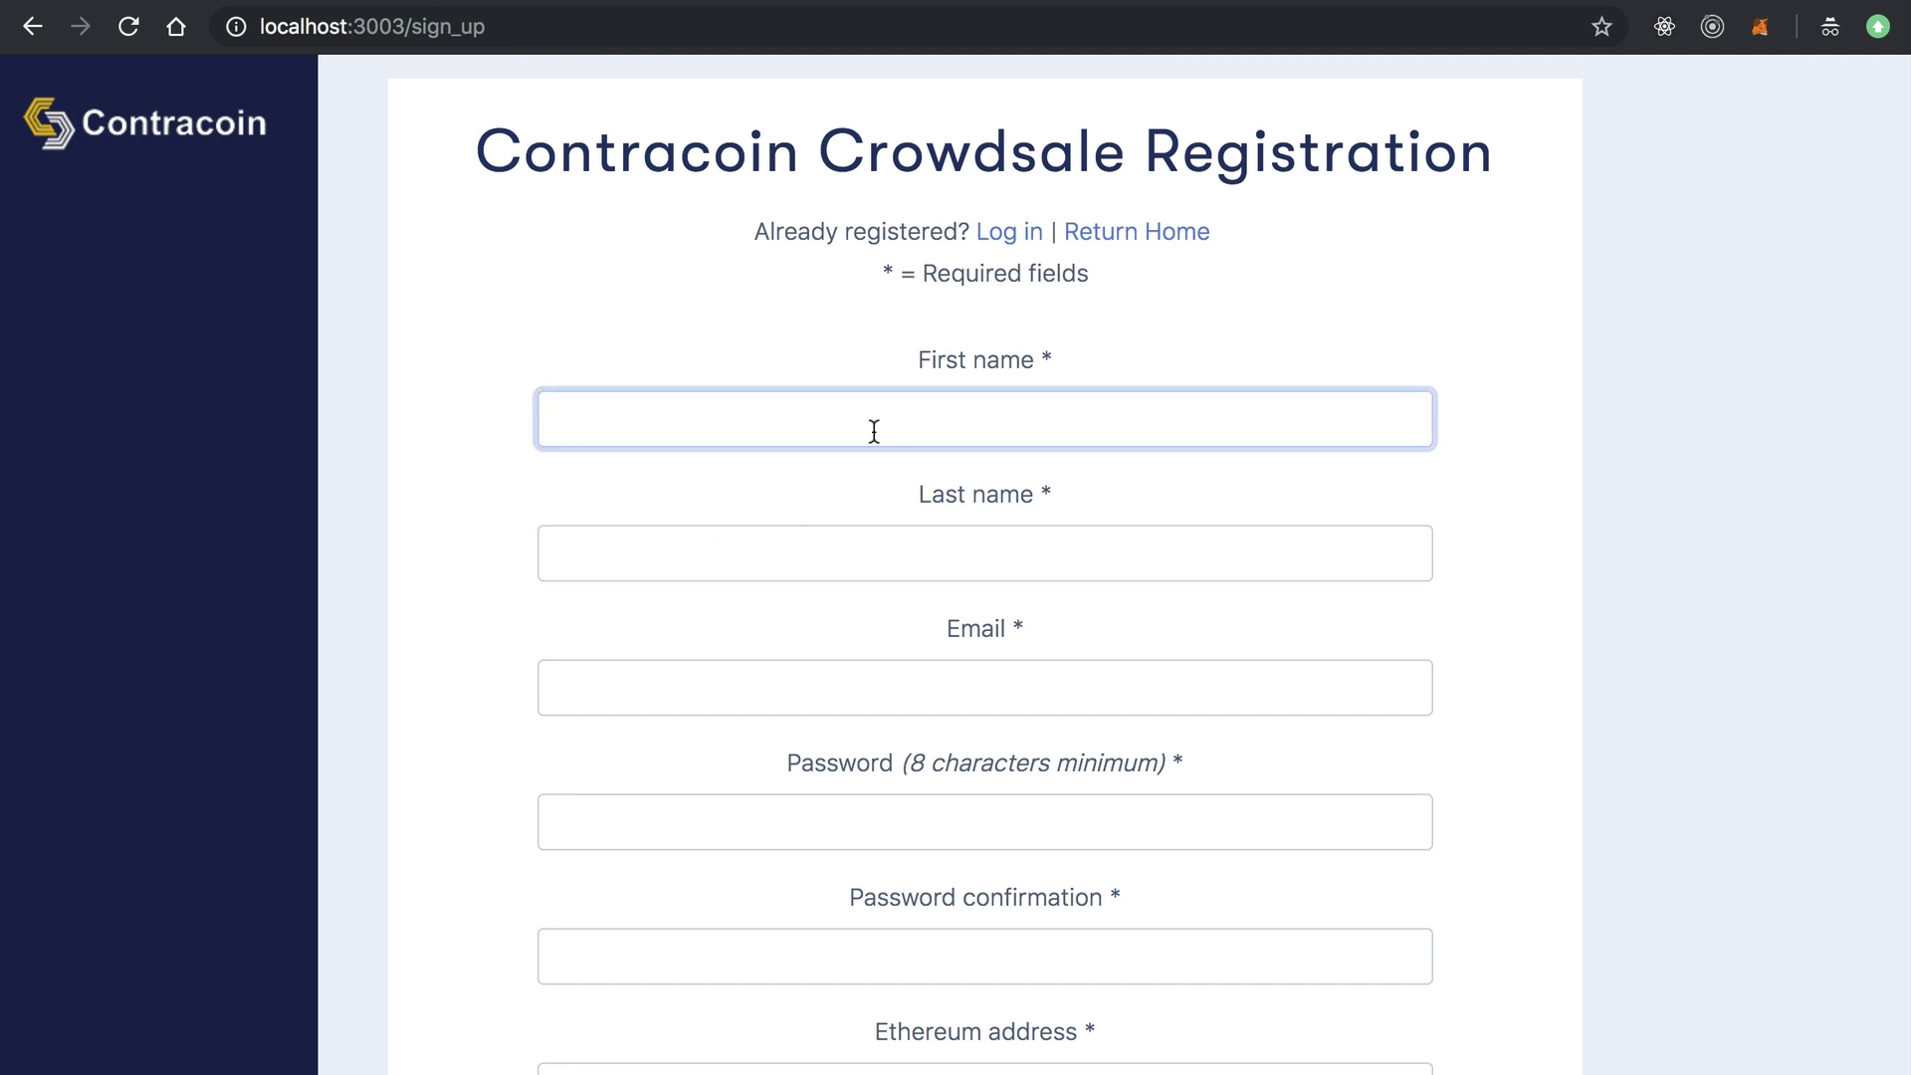
type("Dapp")
key("Tab")
type("University")
key("Tab")
scroll(1381, 602, "down", 3)
left_click(1316, 547)
scroll(1317, 547, "down", 1)
key("super+v")
key("Tab")
key("super+v")
Paste the MetaMask Account 1 wallet address into the Ethereum address field.
scroll(1431, 563, "down", 3)
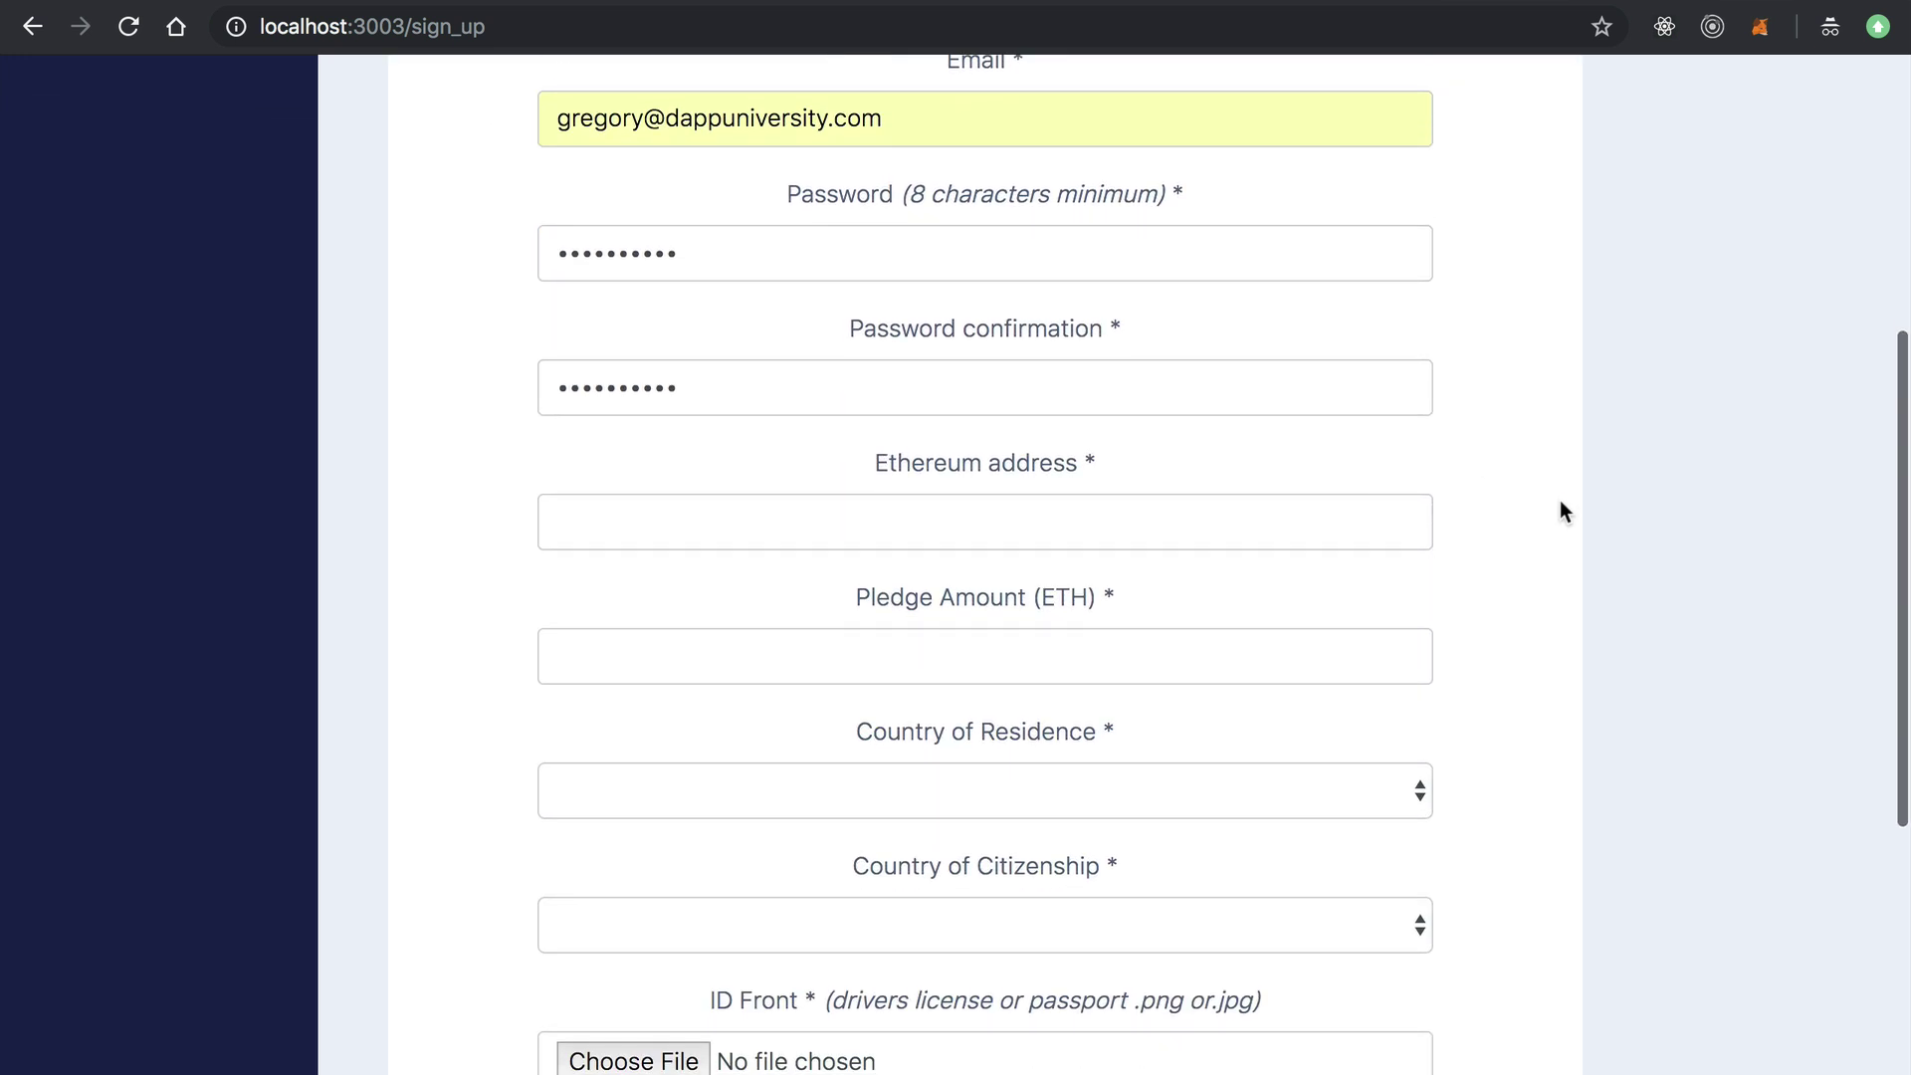
left_click(1329, 449)
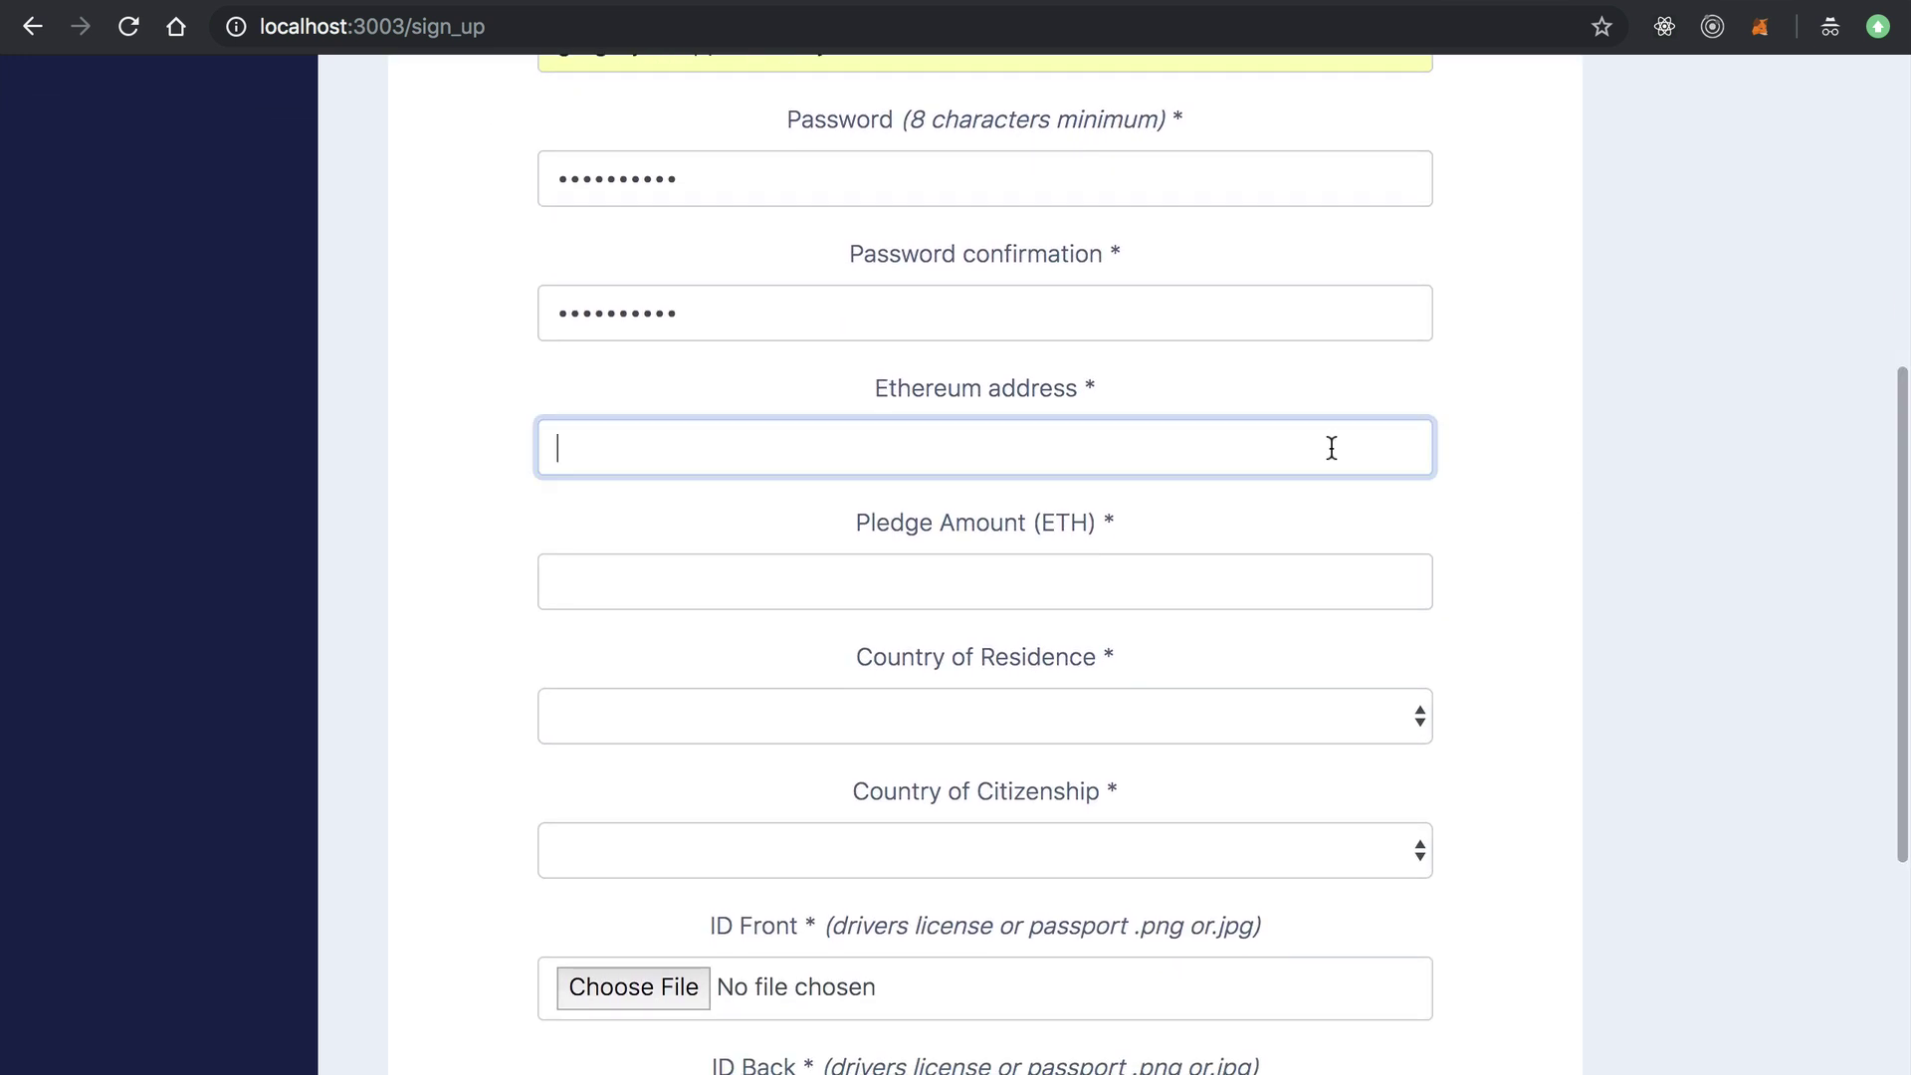
left_click(1768, 33)
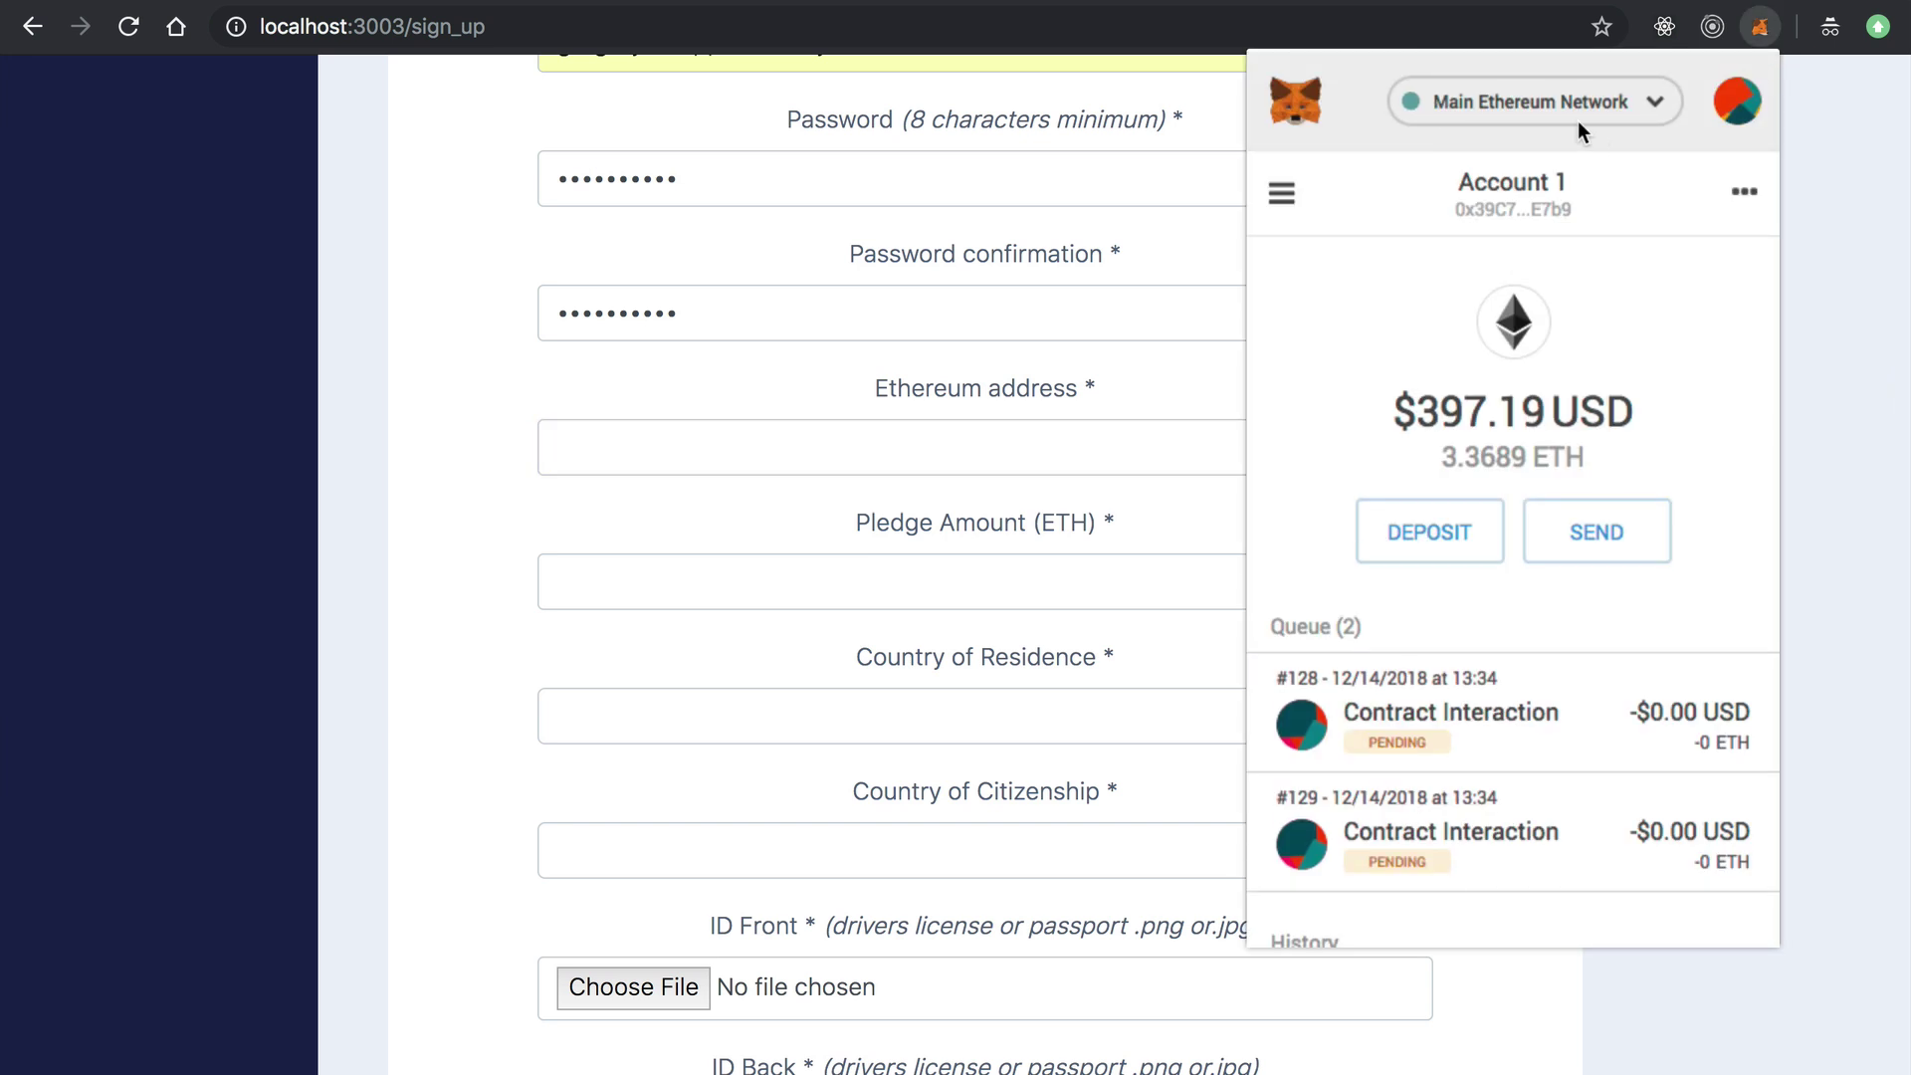
left_click(1540, 202)
left_click(776, 448)
key("ctrl+v")
Enter a pledge amount of 100.
scroll(825, 426, "down", 2)
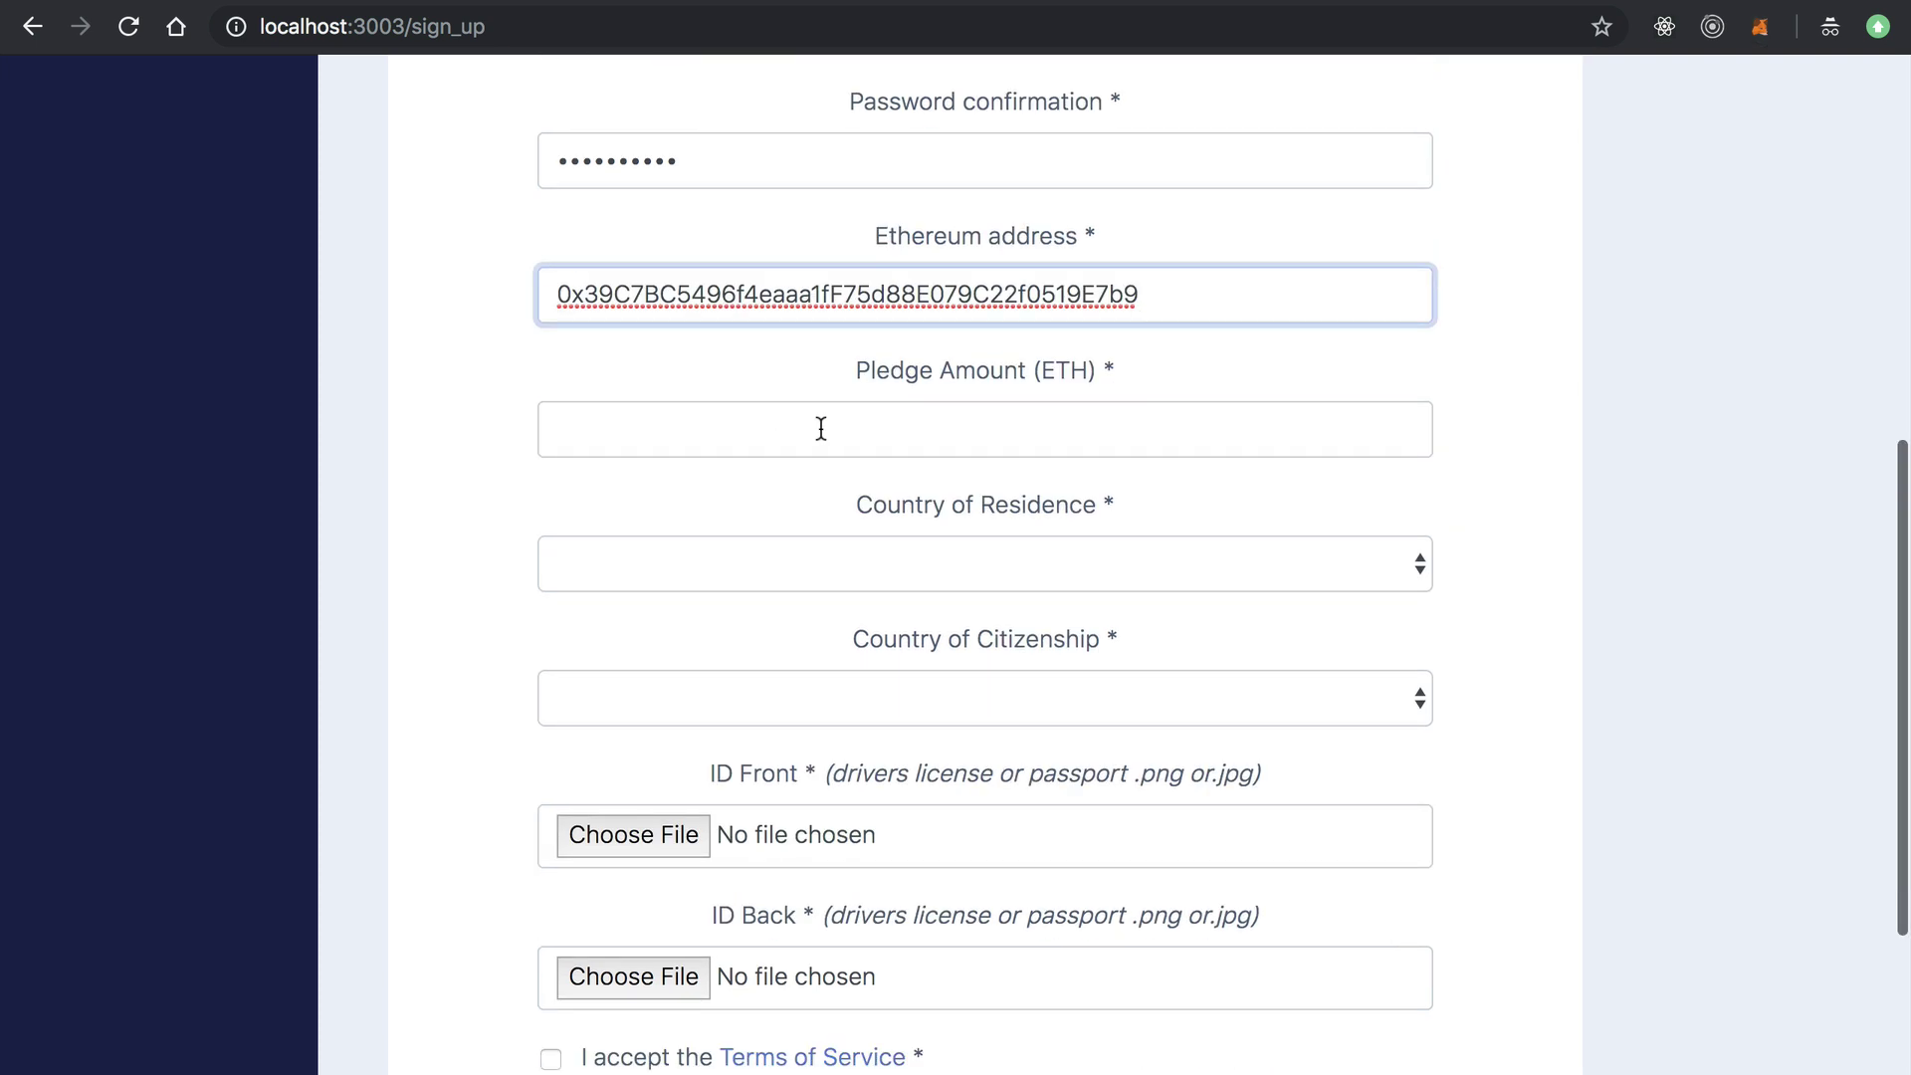
left_click(825, 426)
type("100")
left_click(494, 533)
Choose Afghanistan for residence and citizenship, and accept the Terms of Service.
scroll(494, 534, "down", 3)
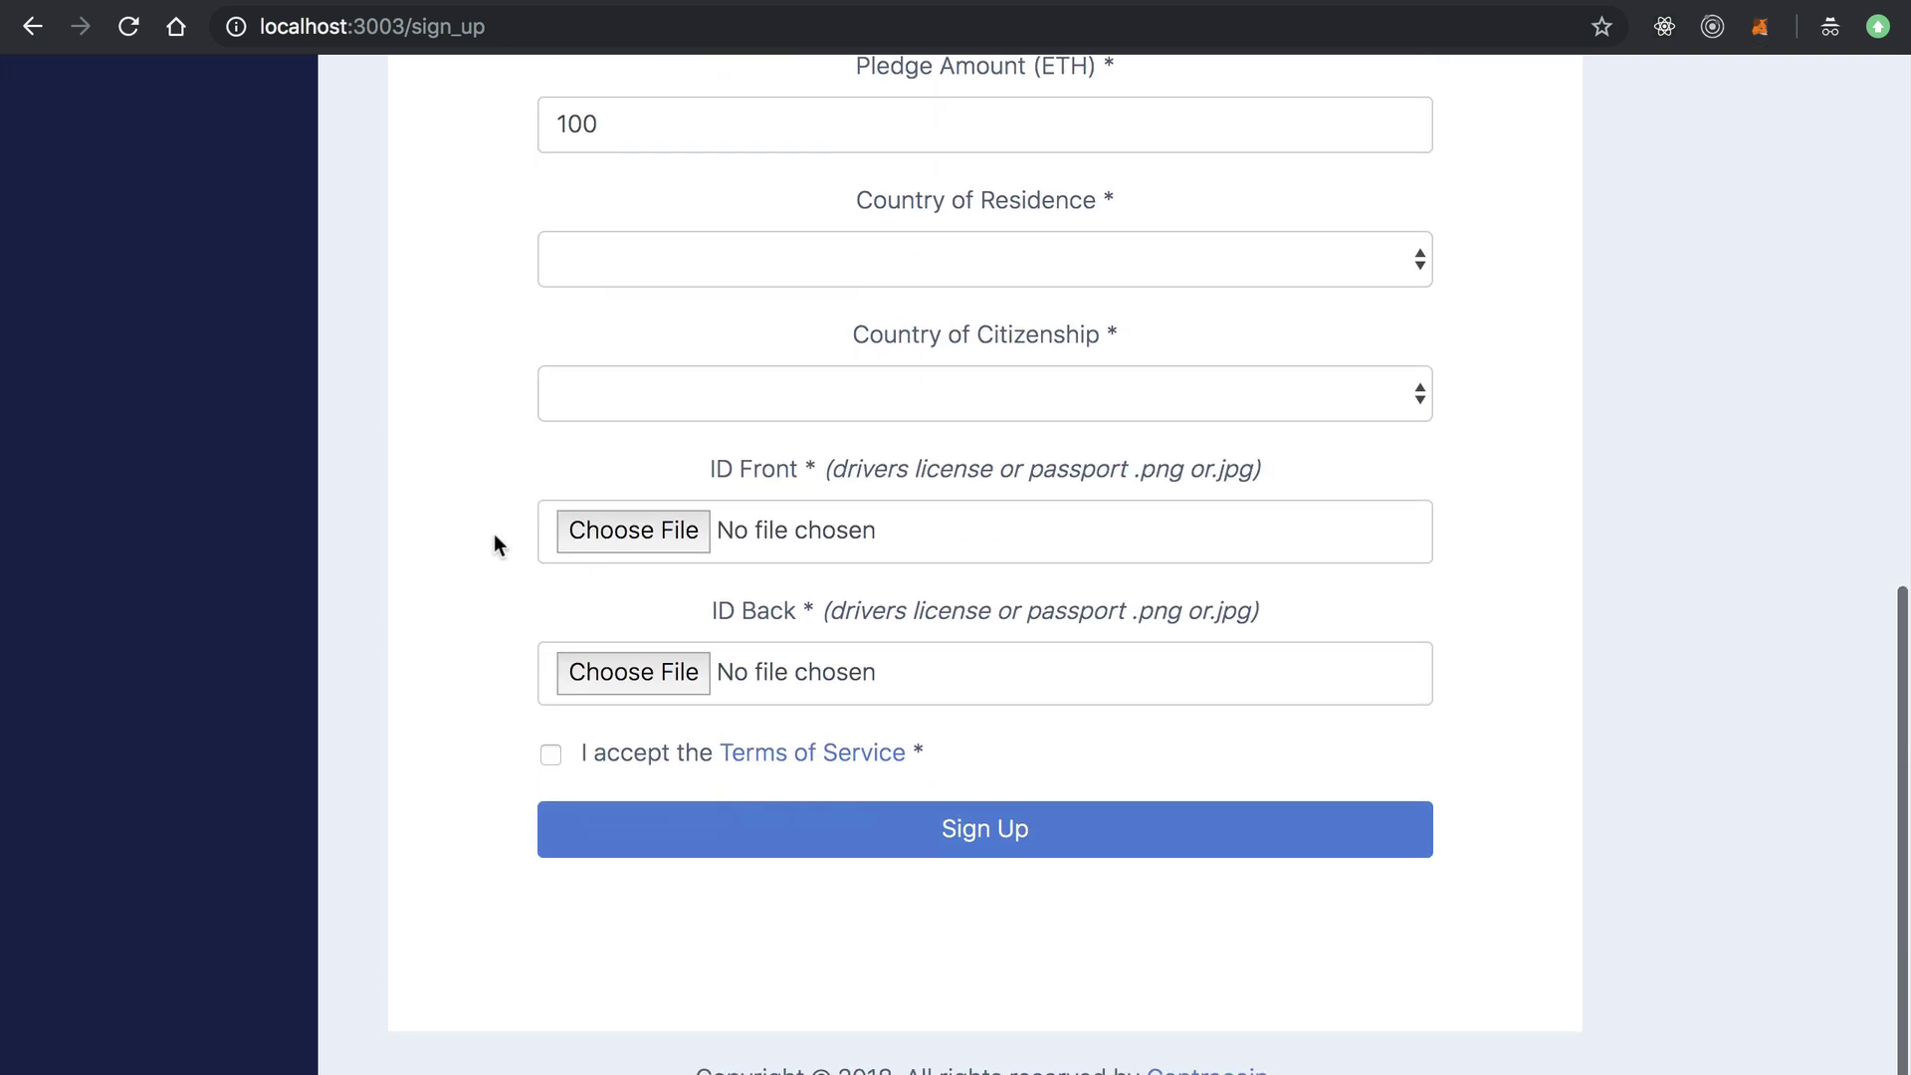
left_click(797, 271)
left_click(773, 280)
left_click(764, 393)
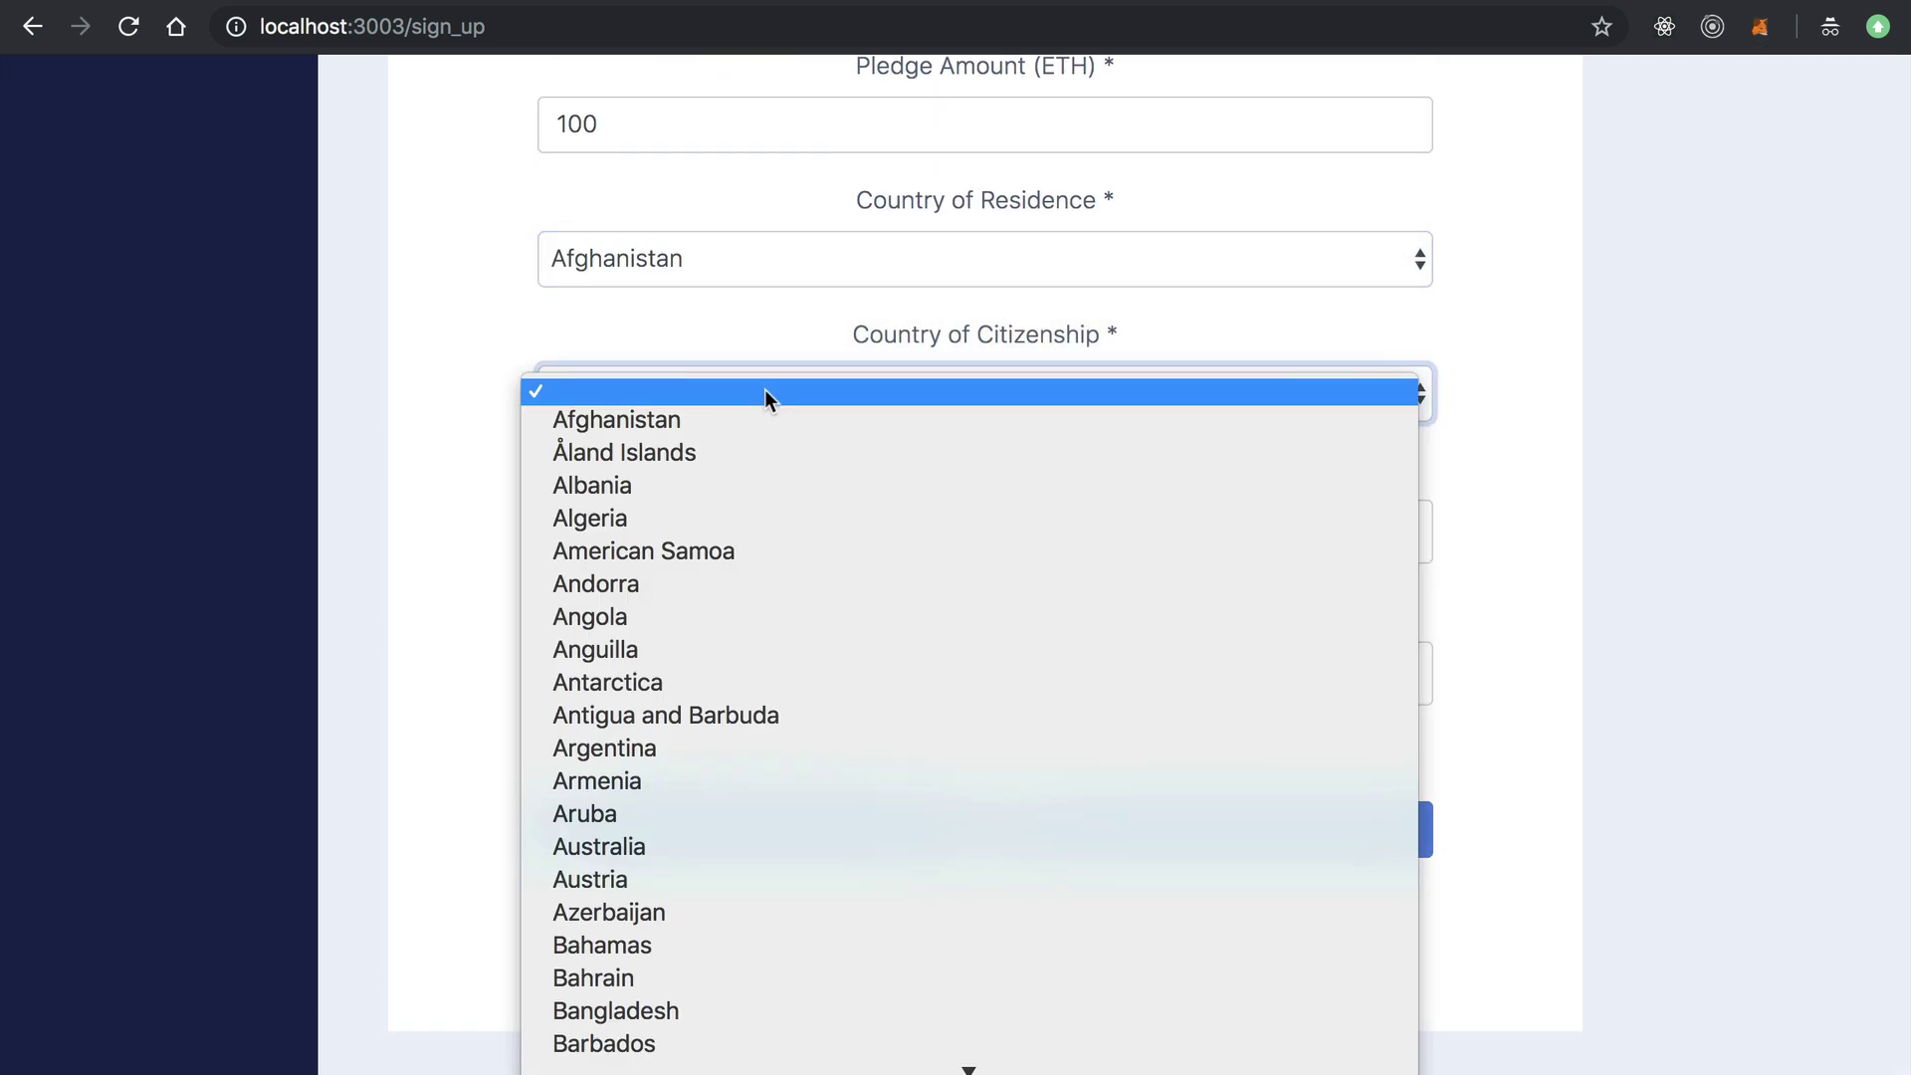
left_click(746, 418)
scroll(408, 398, "down", 1)
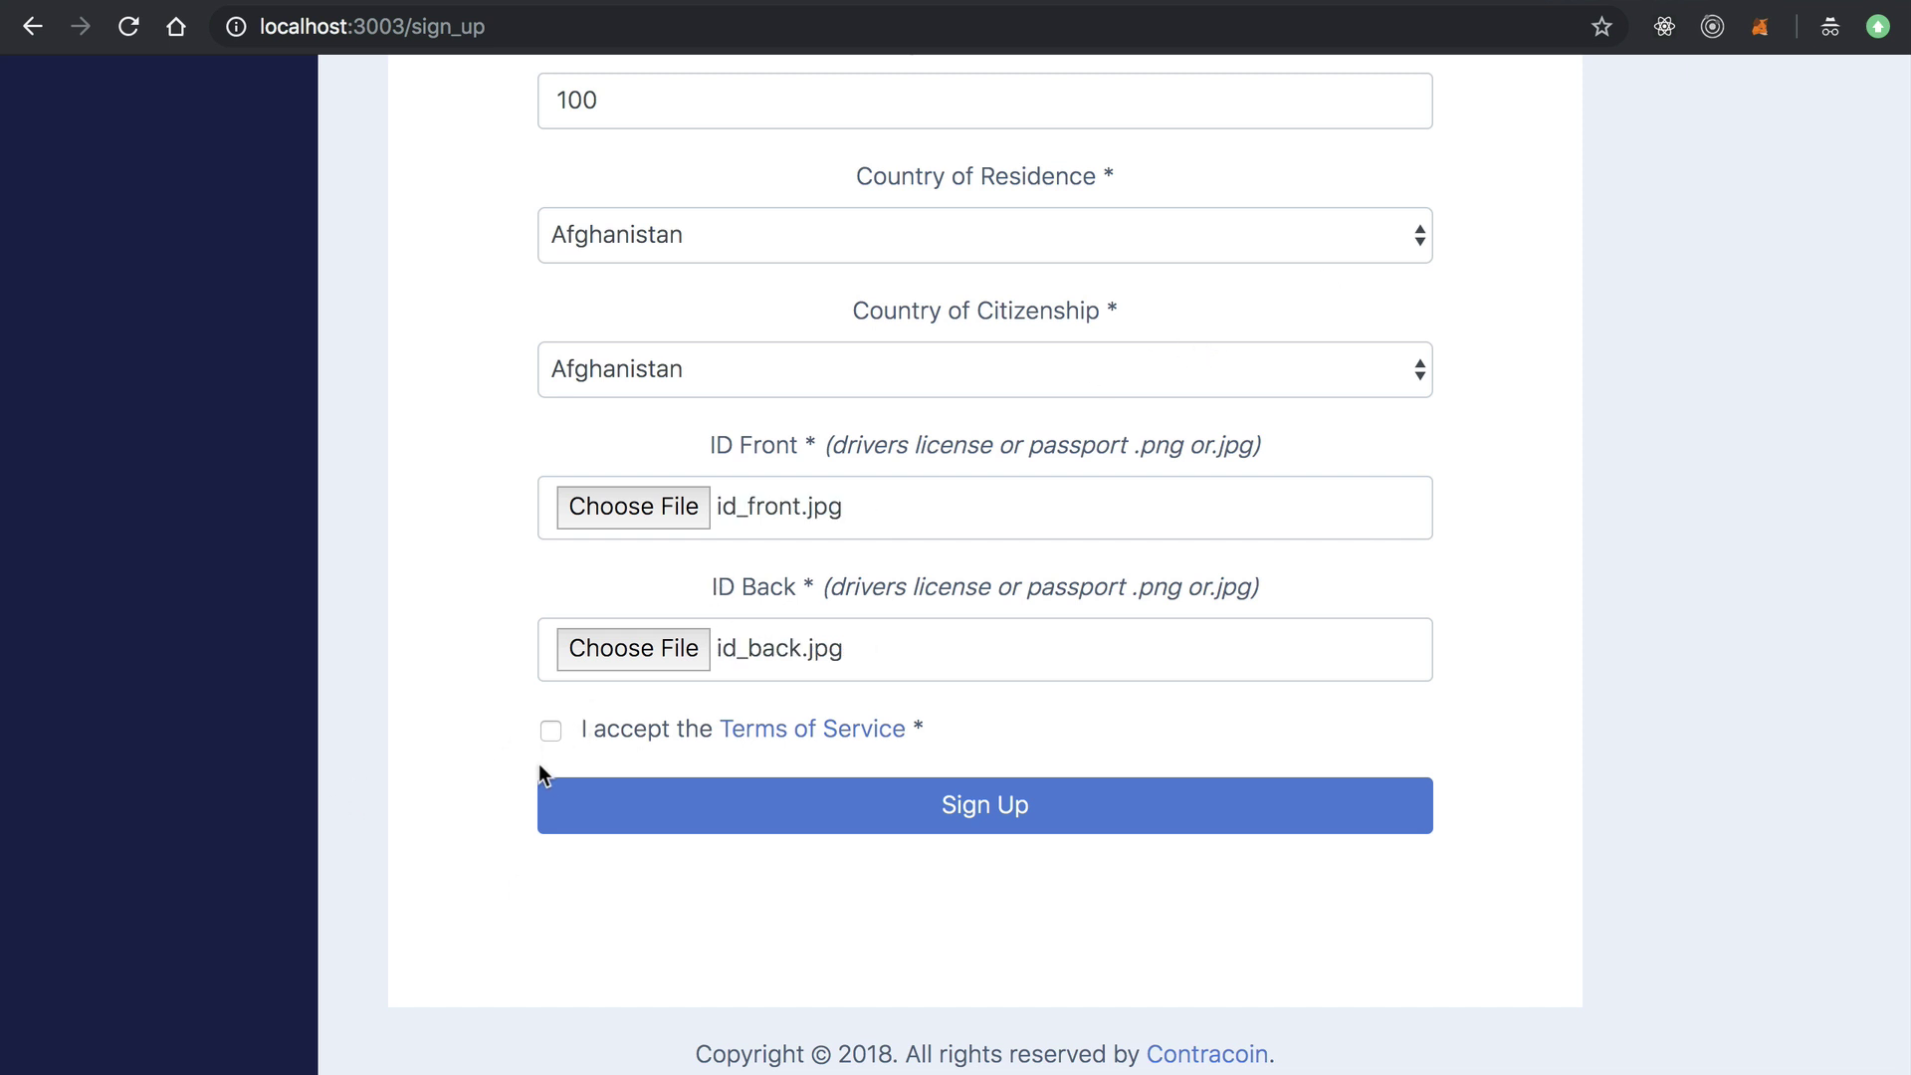
left_click(551, 730)
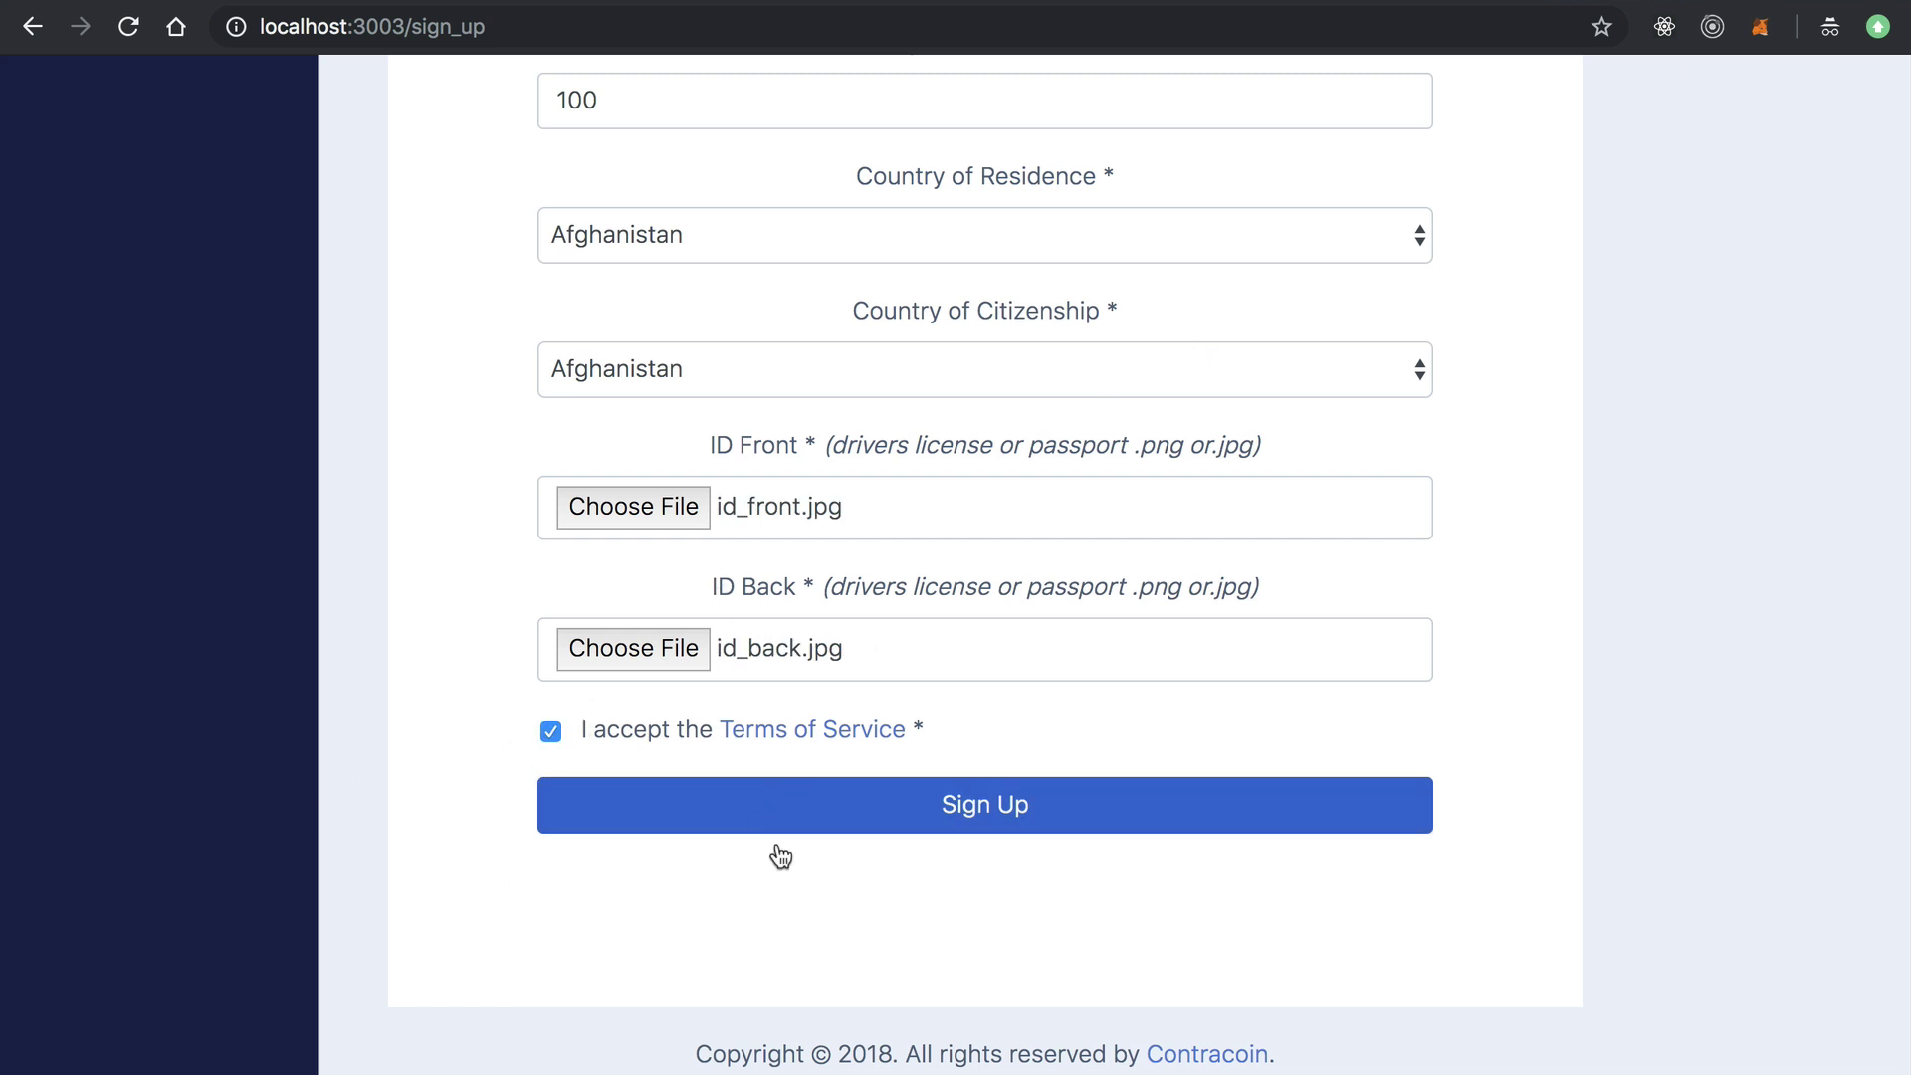
Submit the completed registration form with Sign Up.
left_click(916, 801)
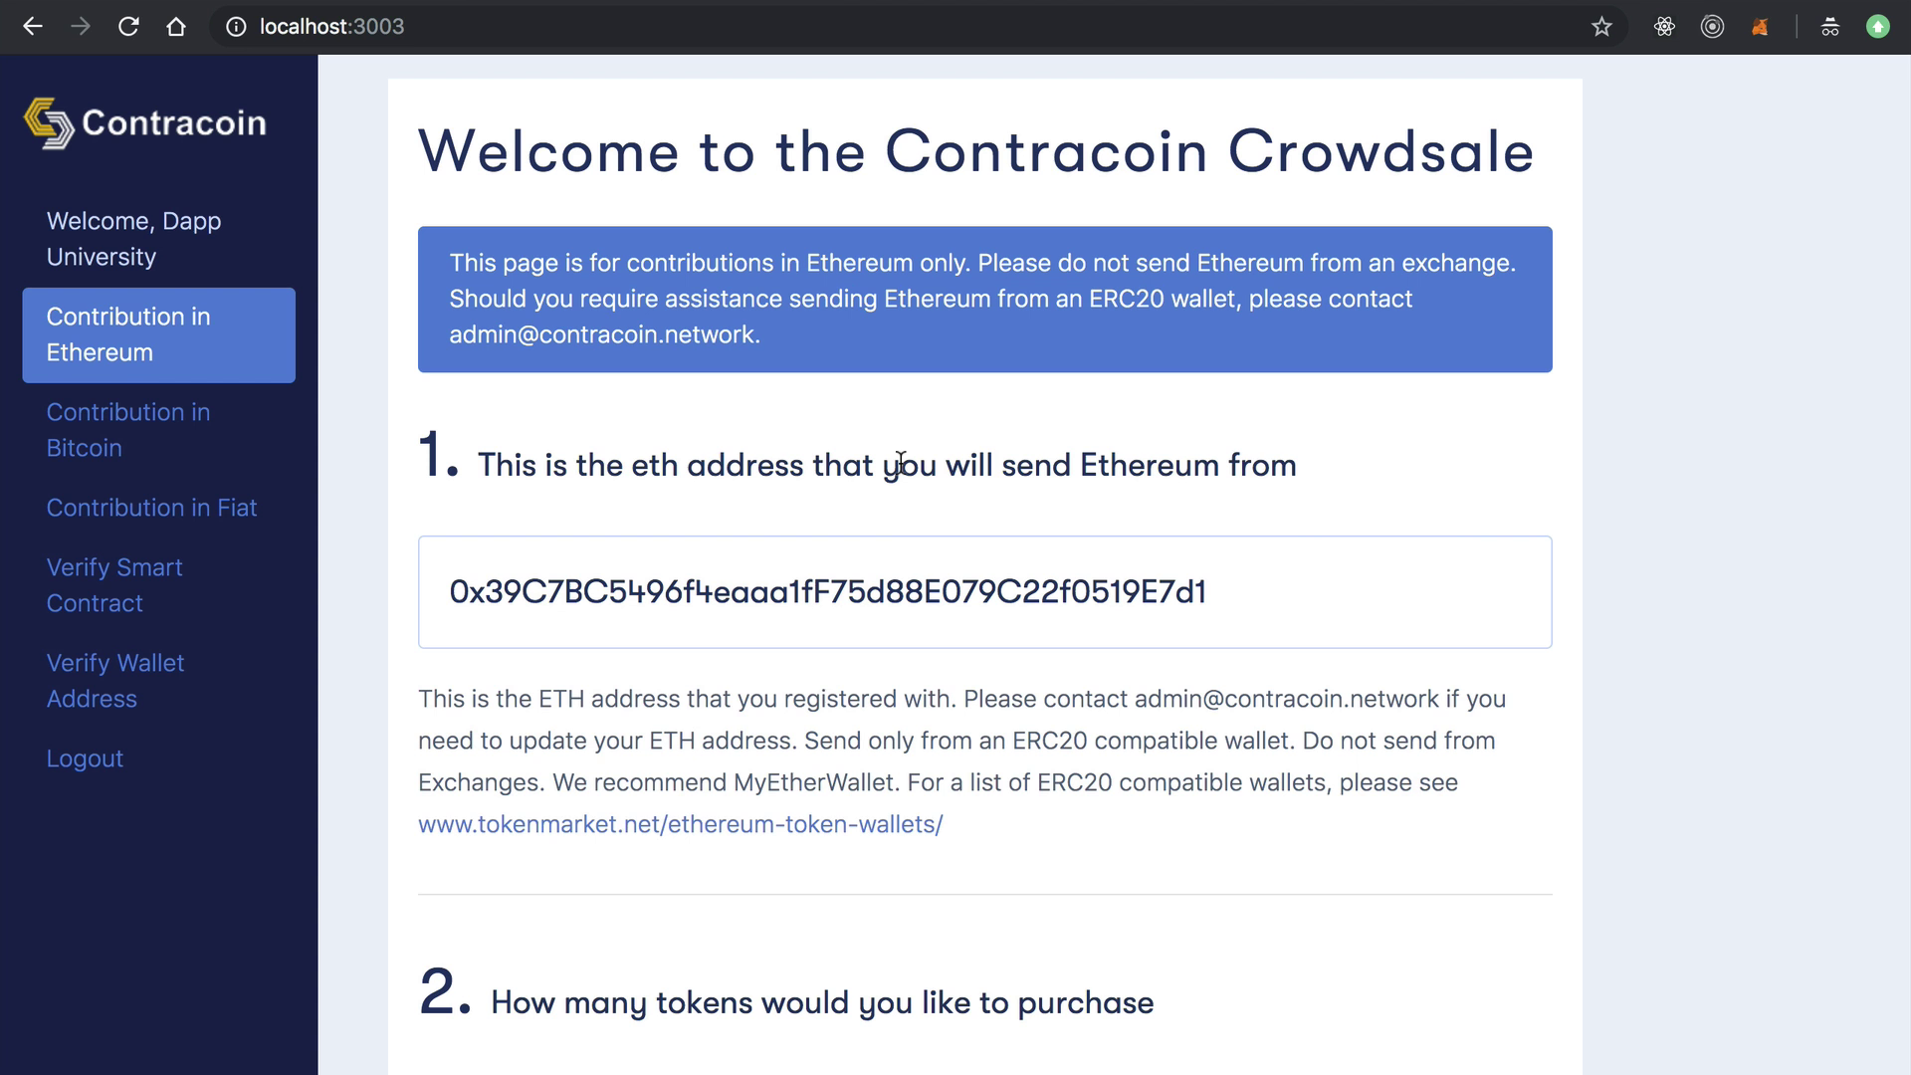
double_click(983, 127)
left_click(432, 490)
scroll(439, 596, "down", 1)
double_click(611, 603)
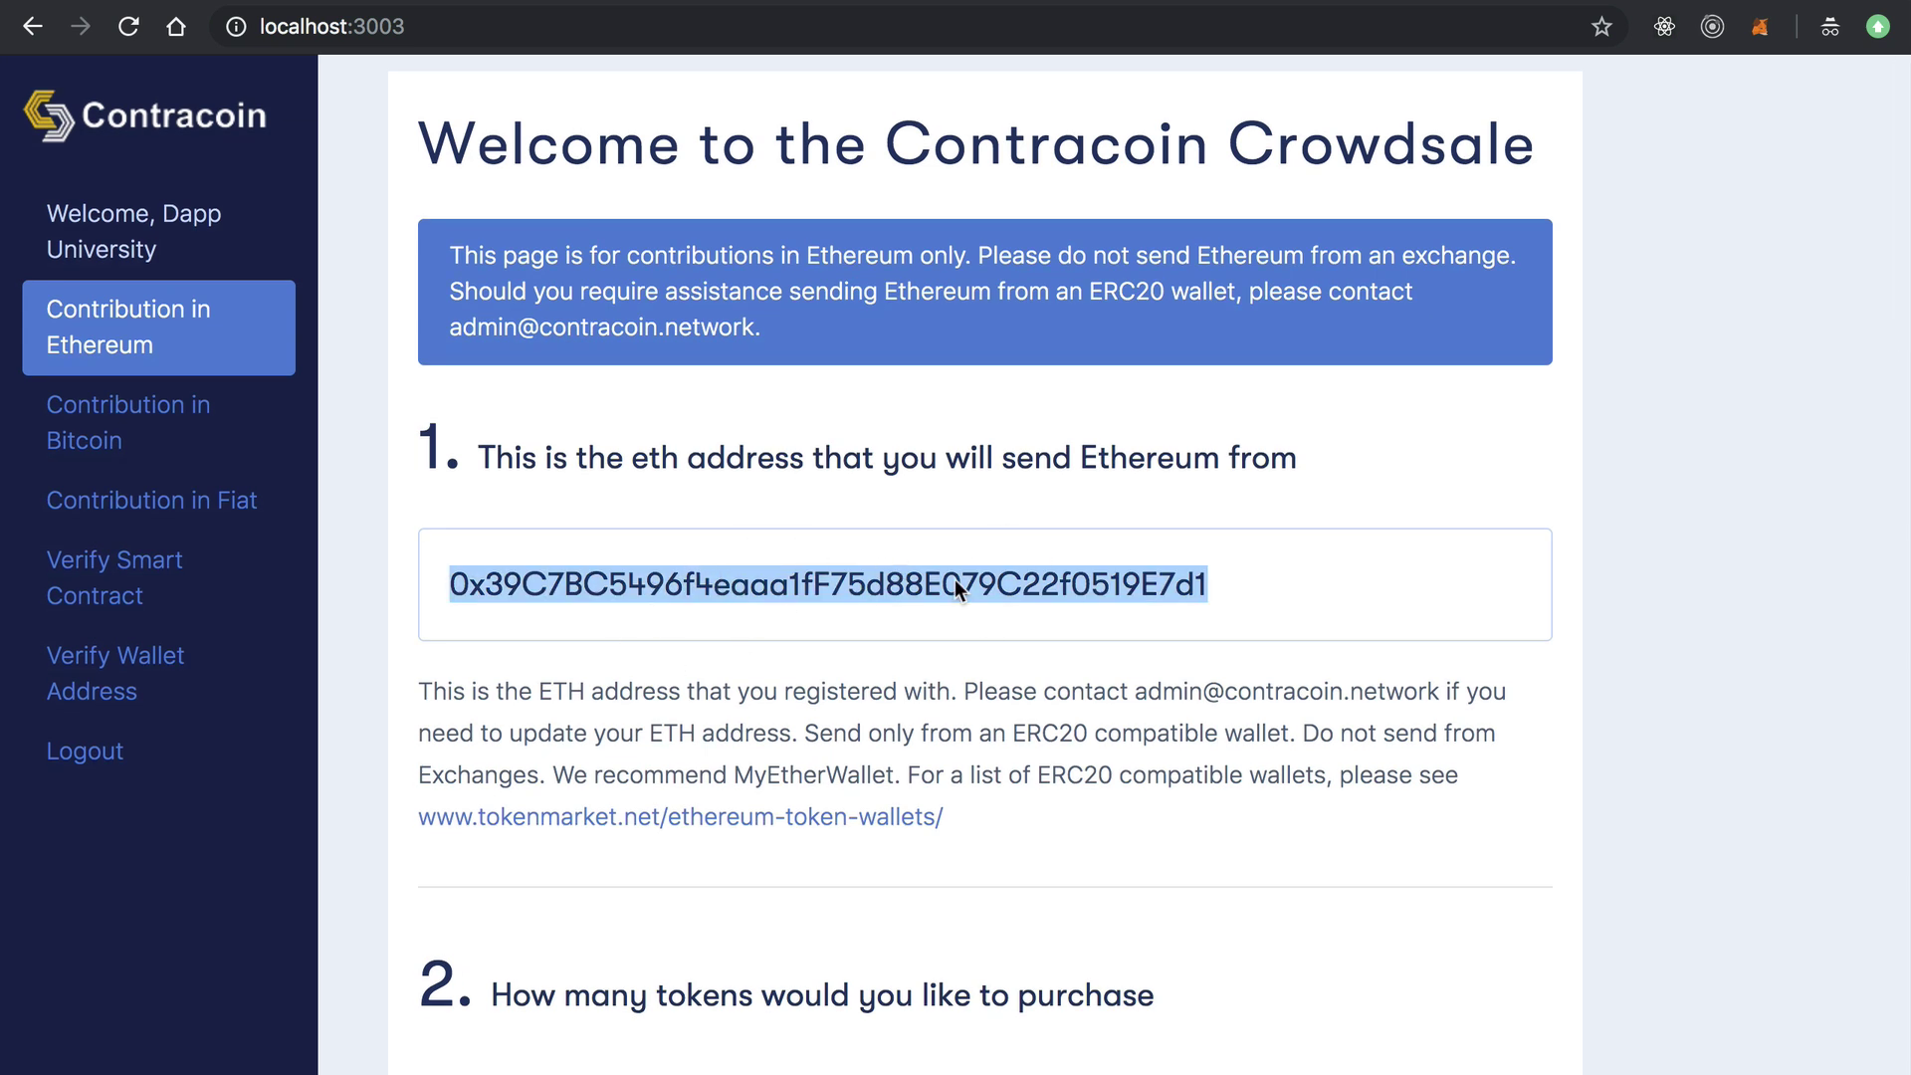
scroll(995, 598, "down", 6)
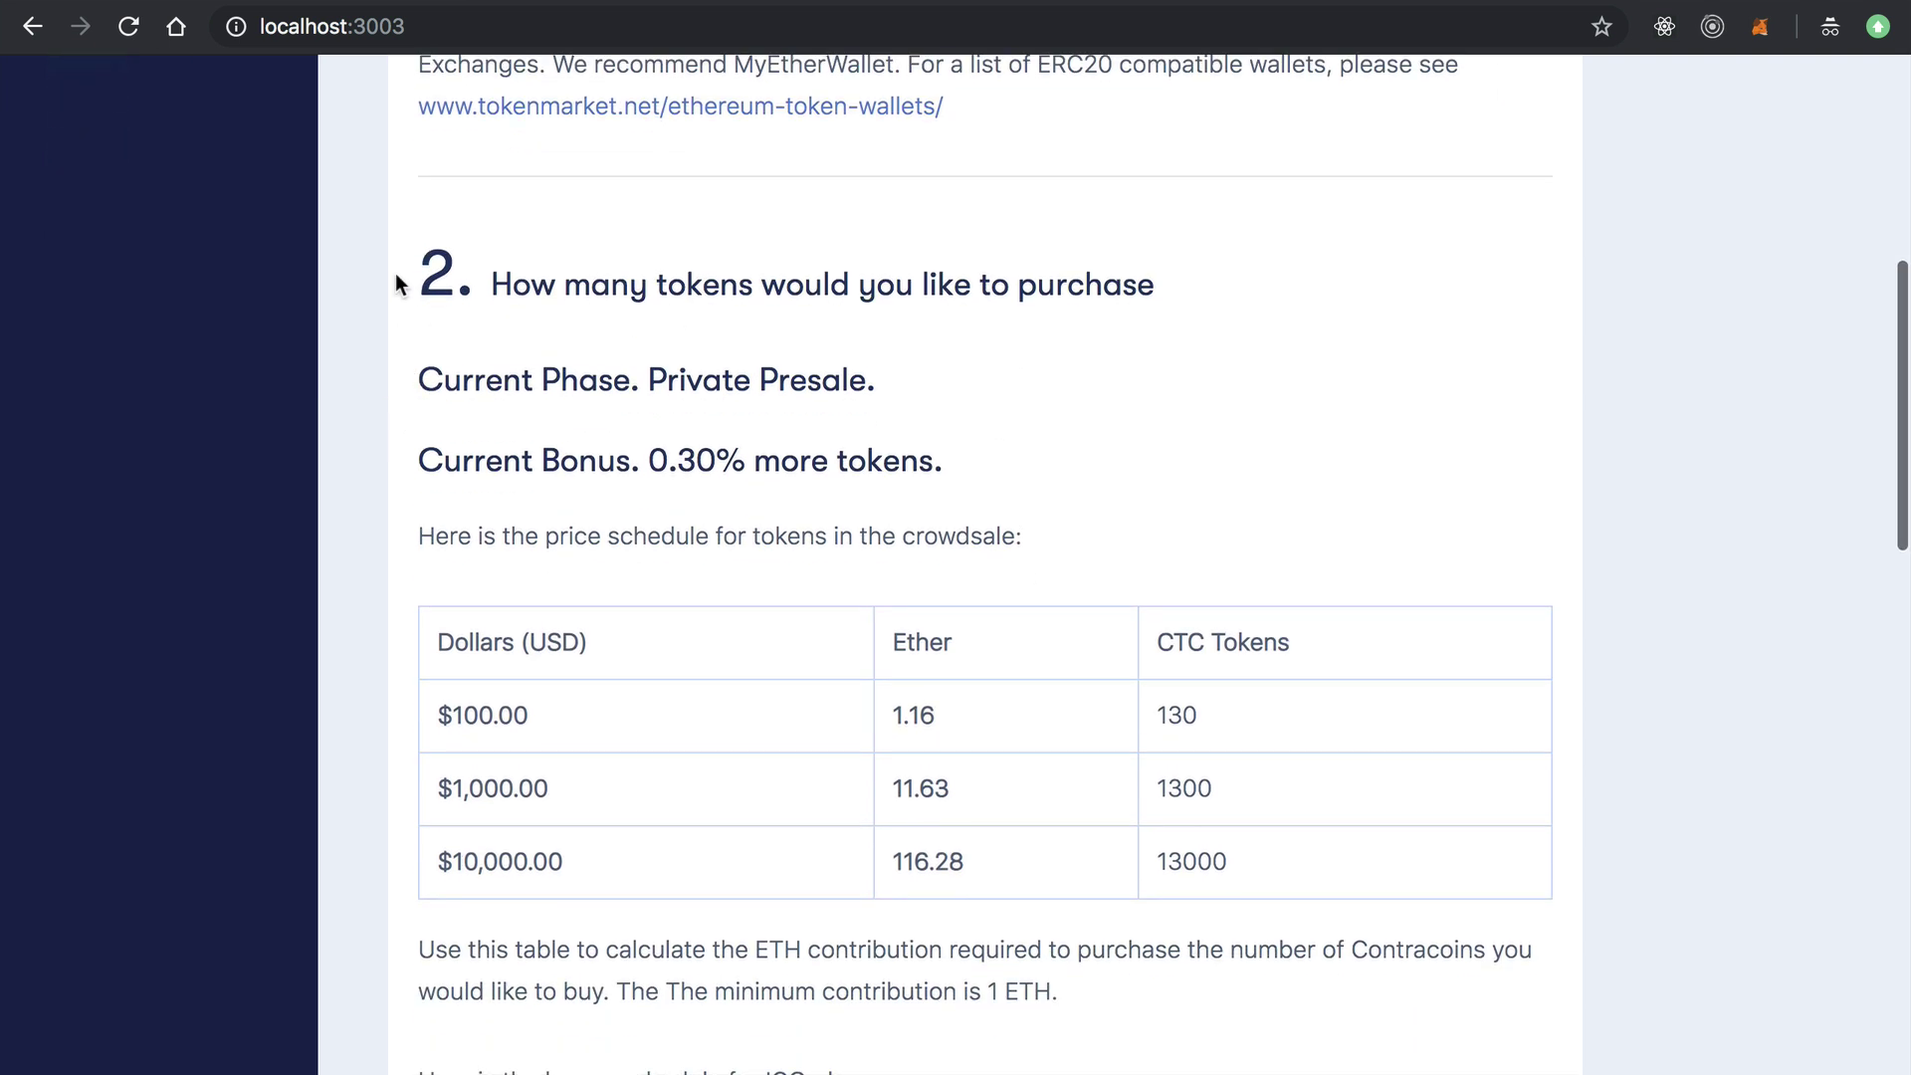
scroll(381, 414, "down", 3)
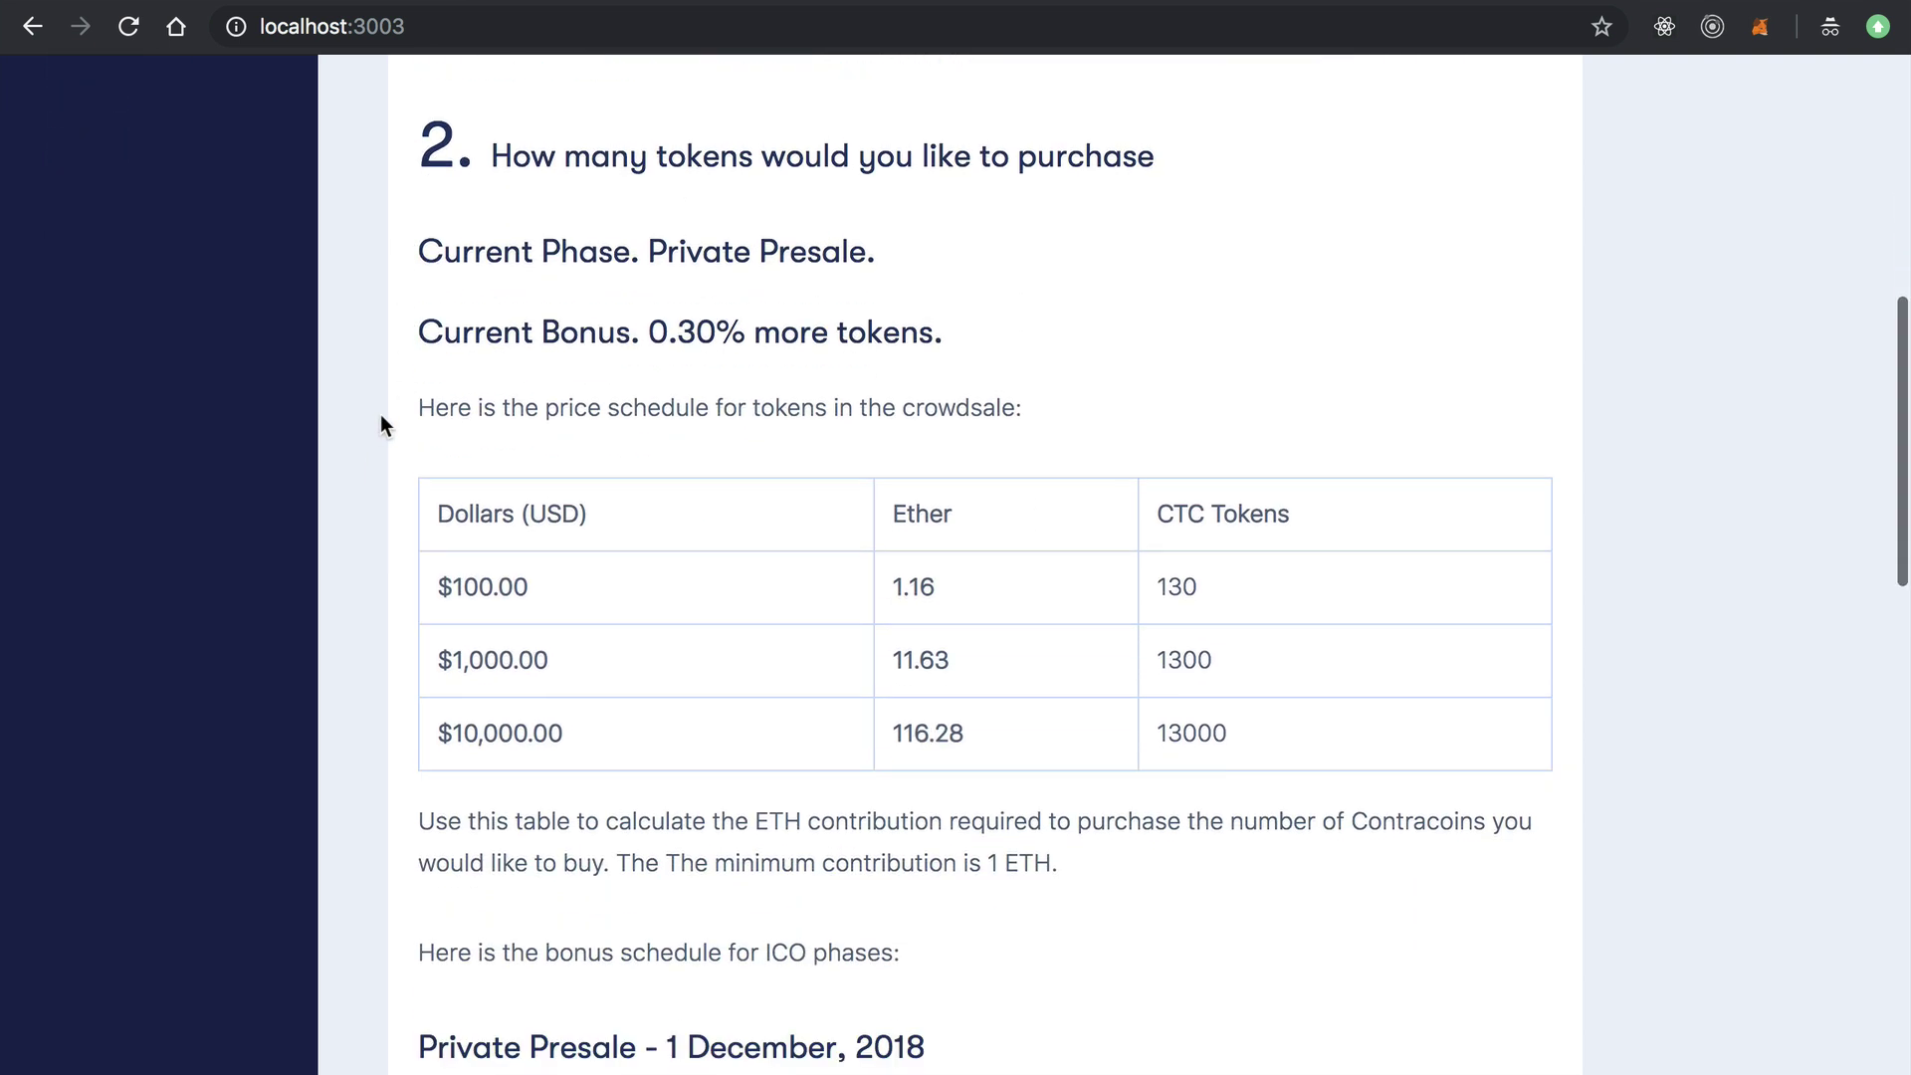
left_click_drag(649, 181, 866, 181)
scroll(1149, 174, "down", 1)
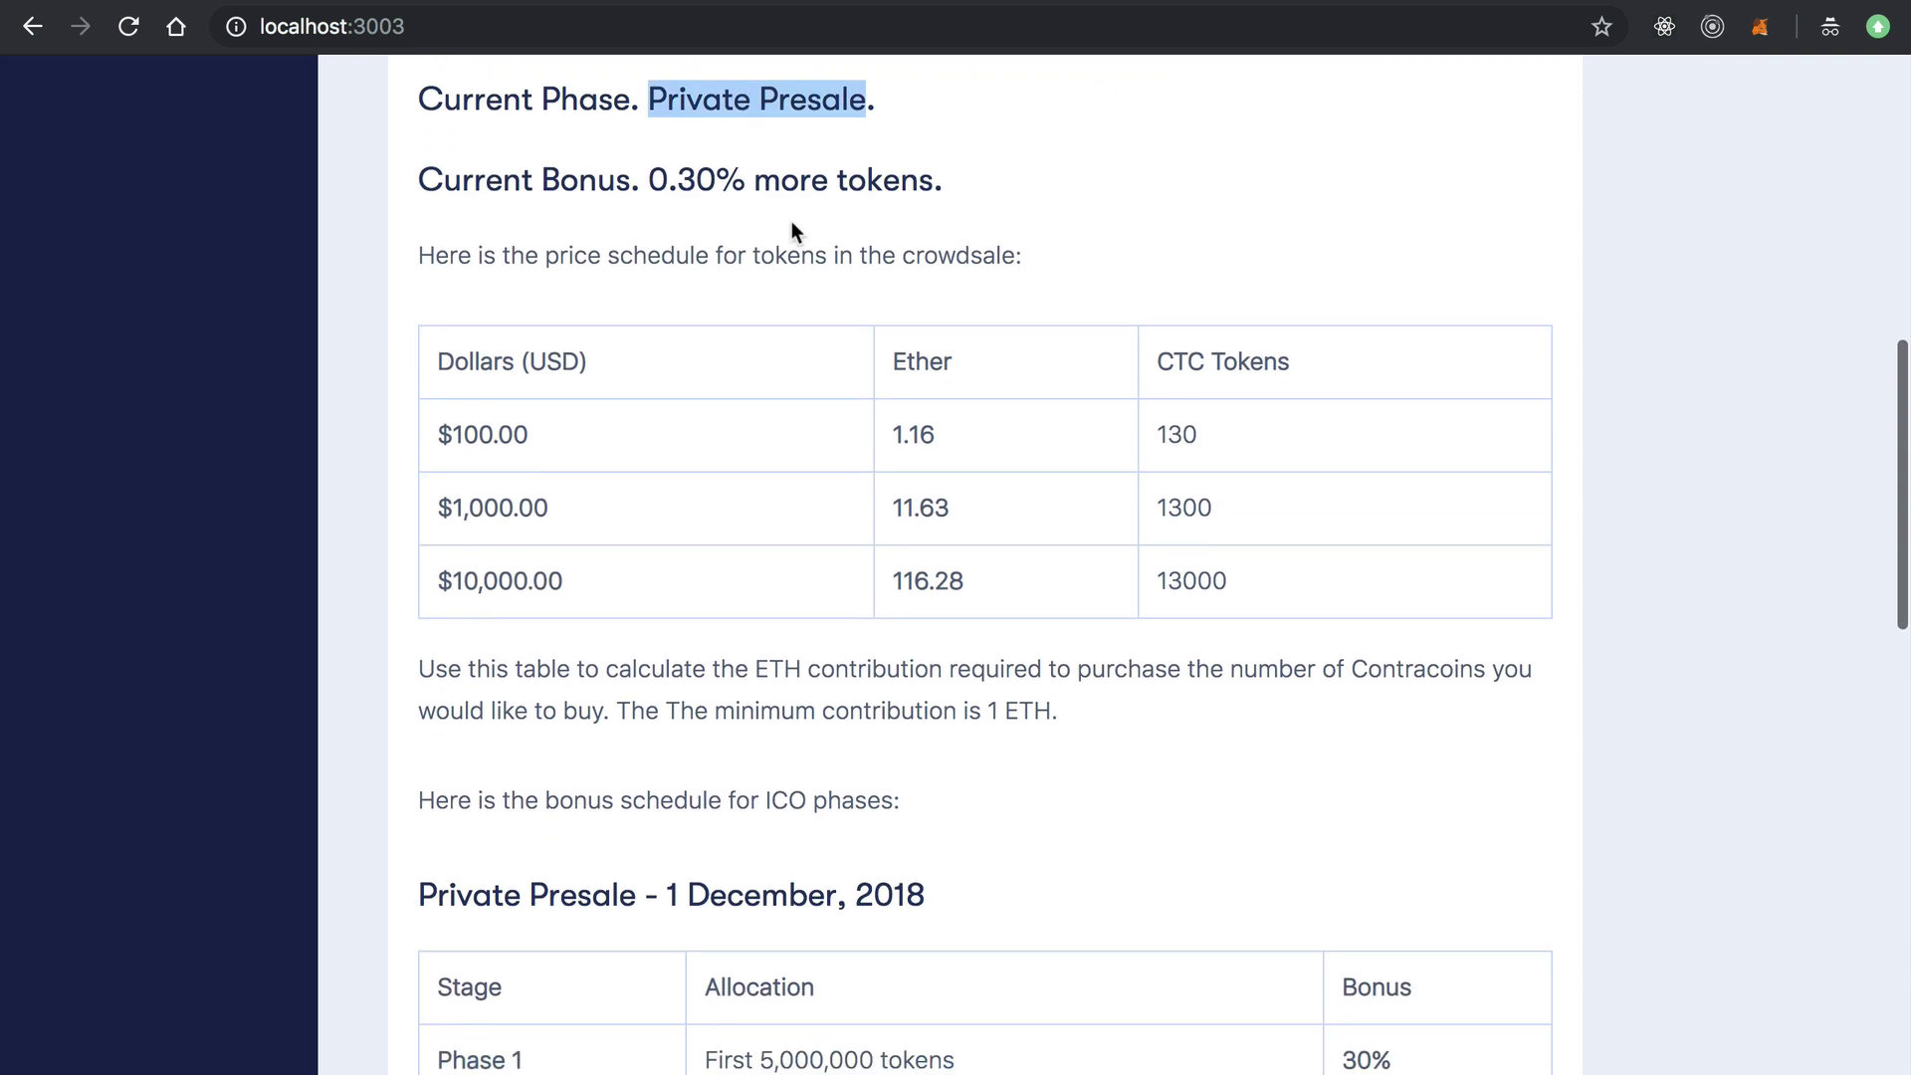
left_click_drag(649, 179, 936, 179)
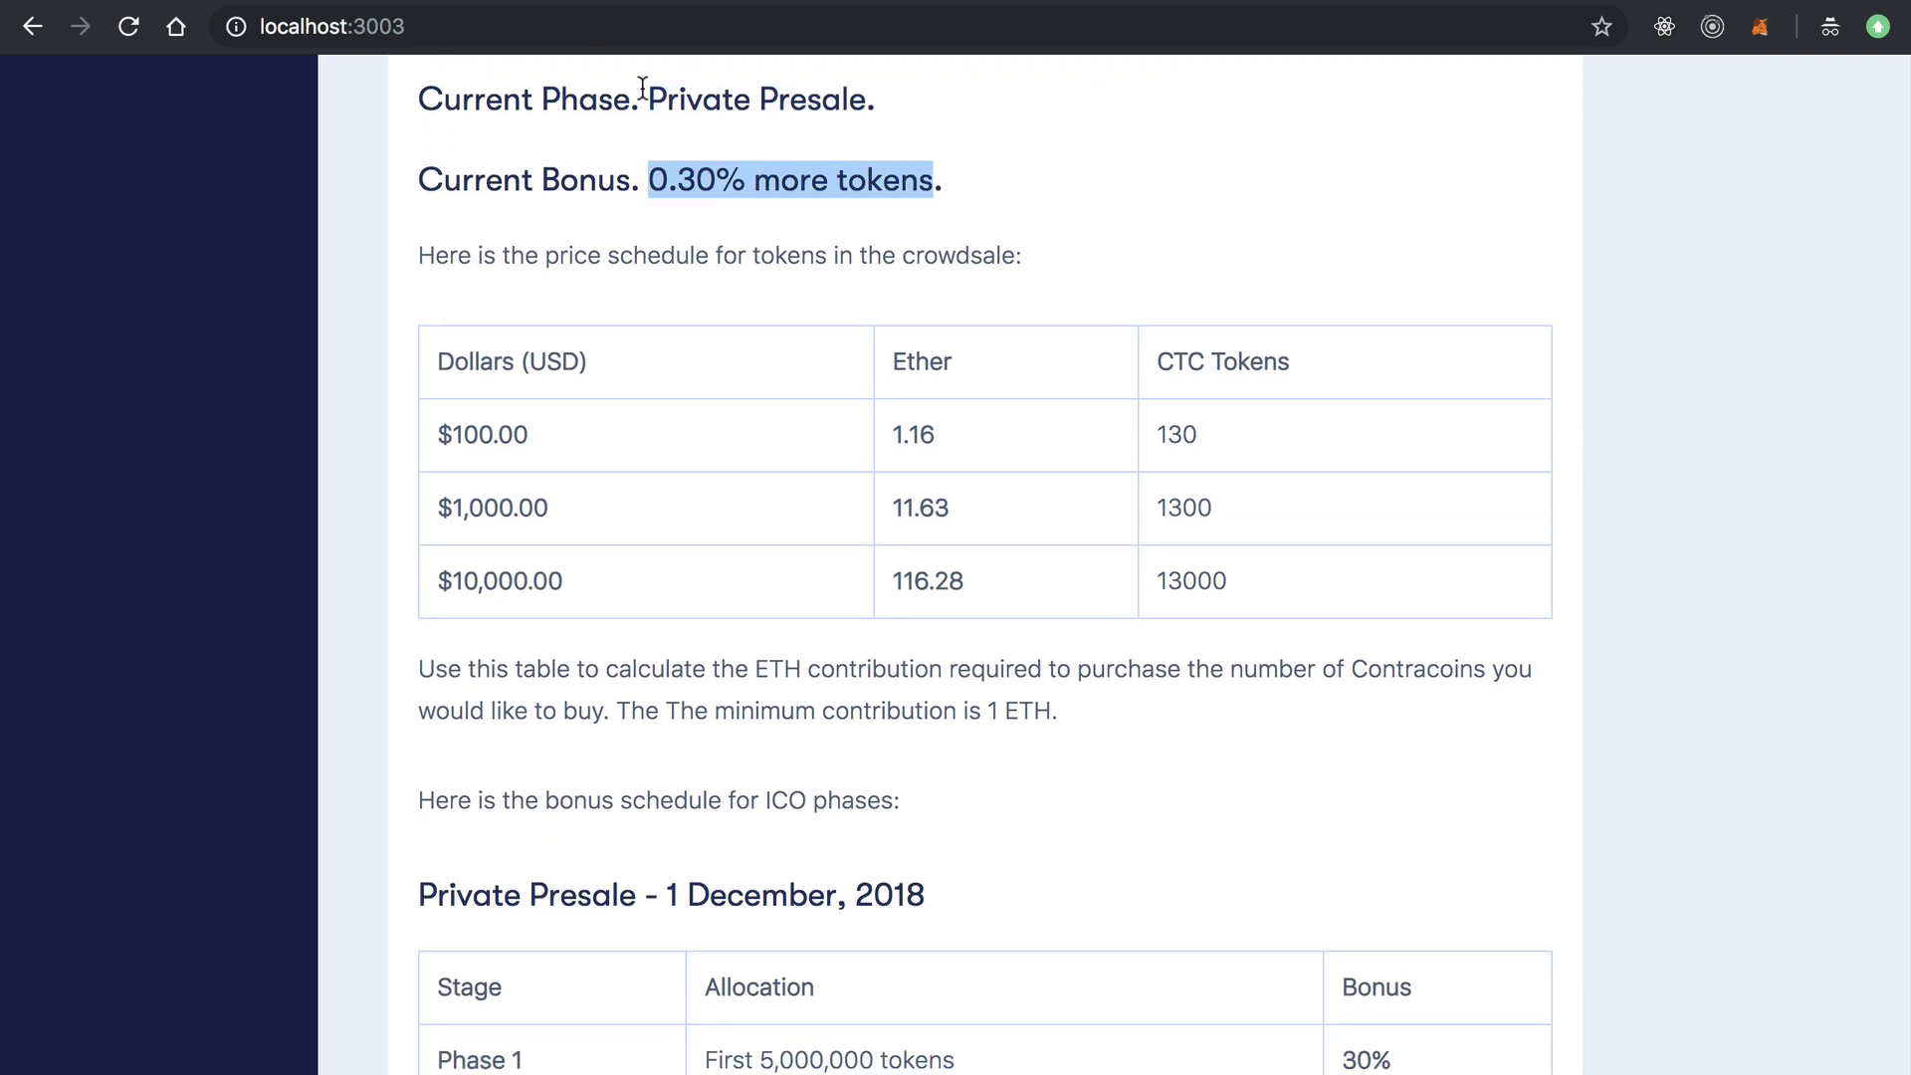
left_click(1123, 175)
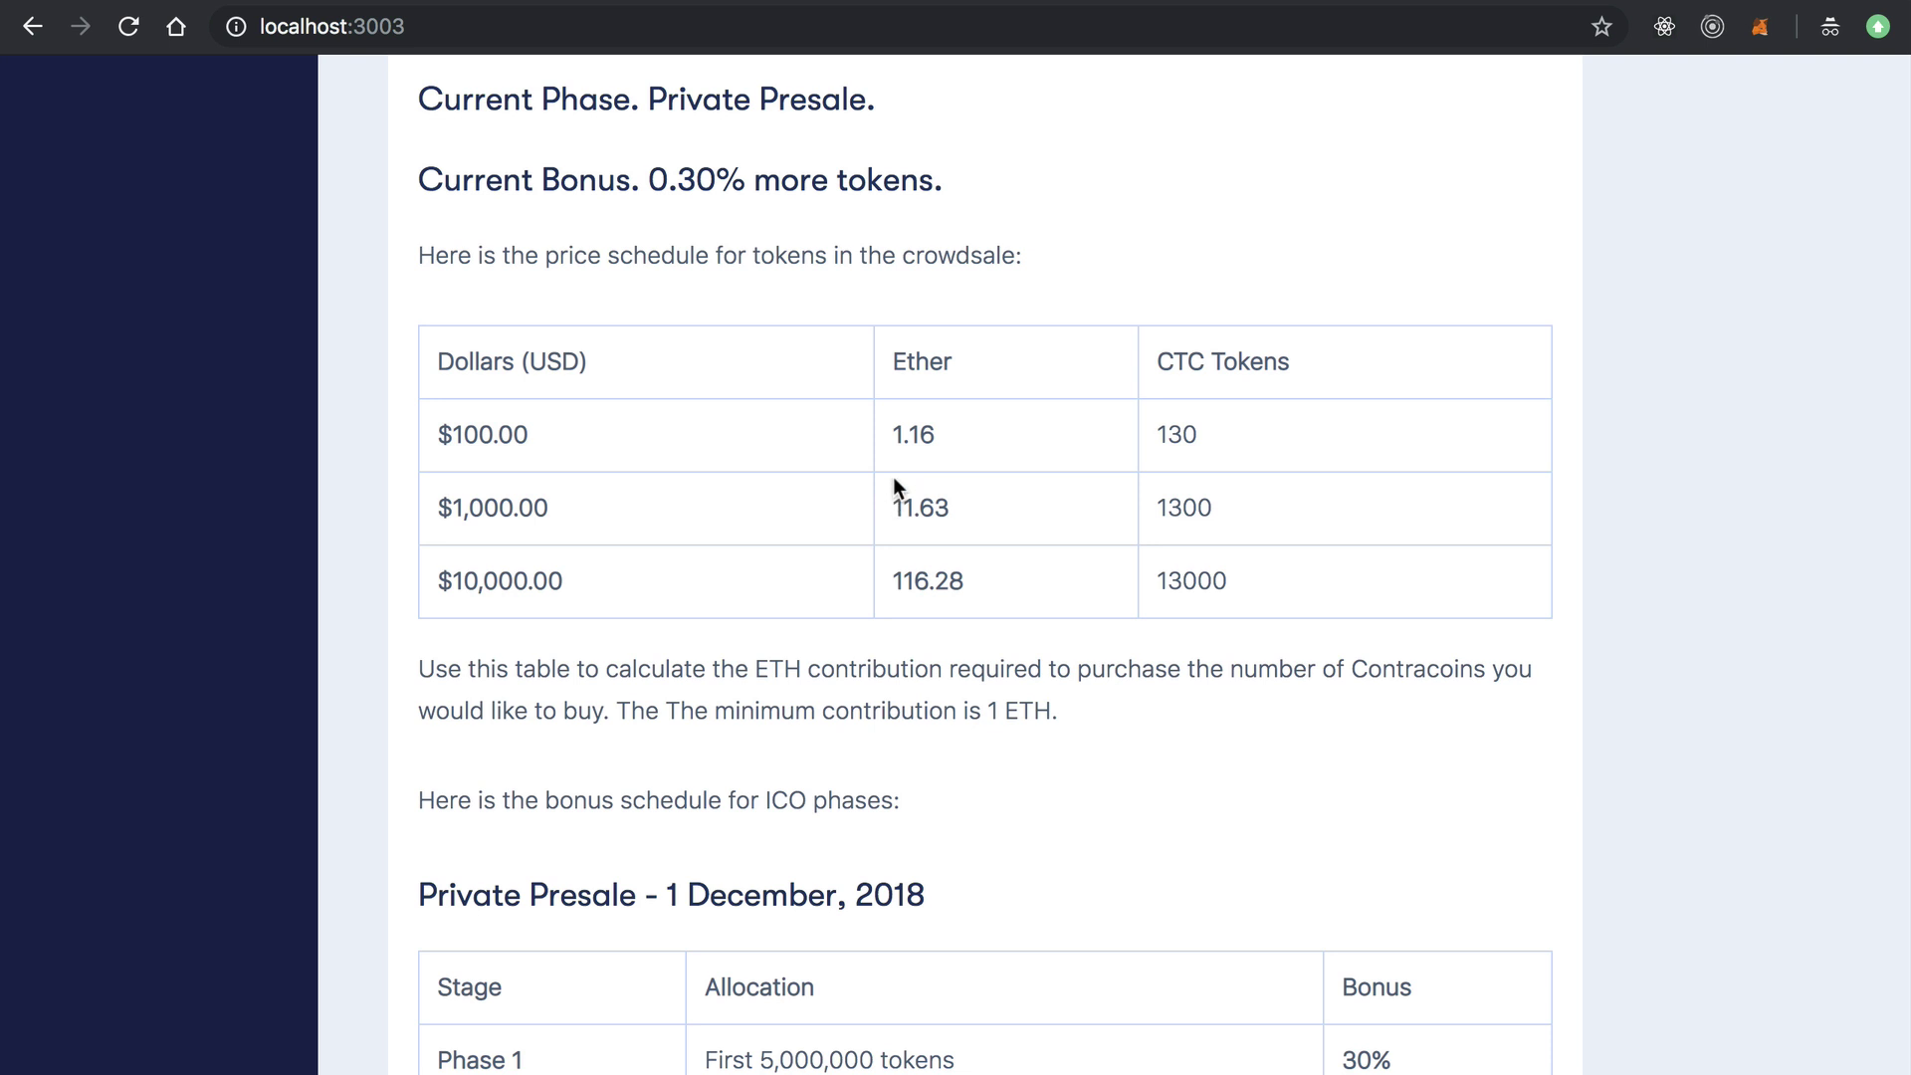
scroll(833, 328, "down", 1)
scroll(834, 324, "down", 2)
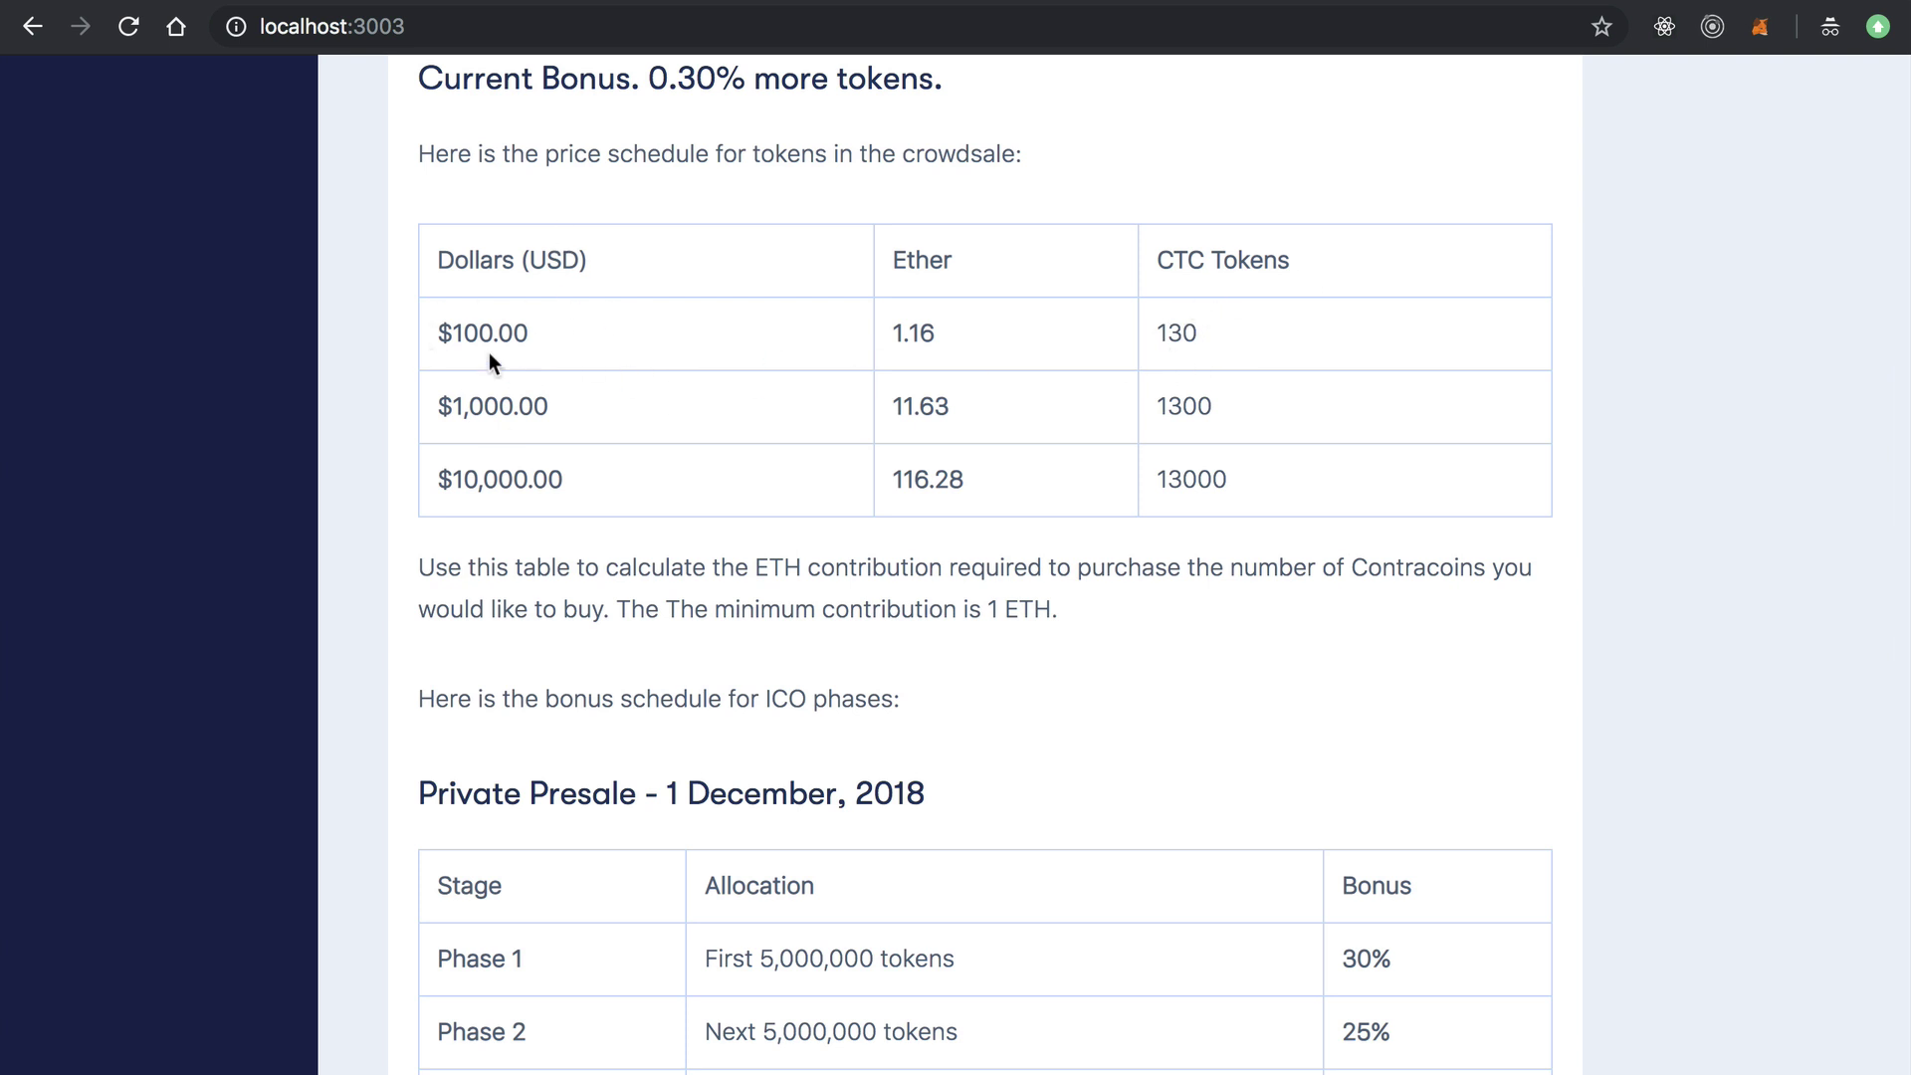
left_click_drag(439, 334, 526, 334)
left_click(901, 332)
left_click_drag(893, 332, 945, 329)
left_click(1018, 328)
left_click_drag(1157, 332, 1224, 333)
scroll(1069, 428, "down", 2)
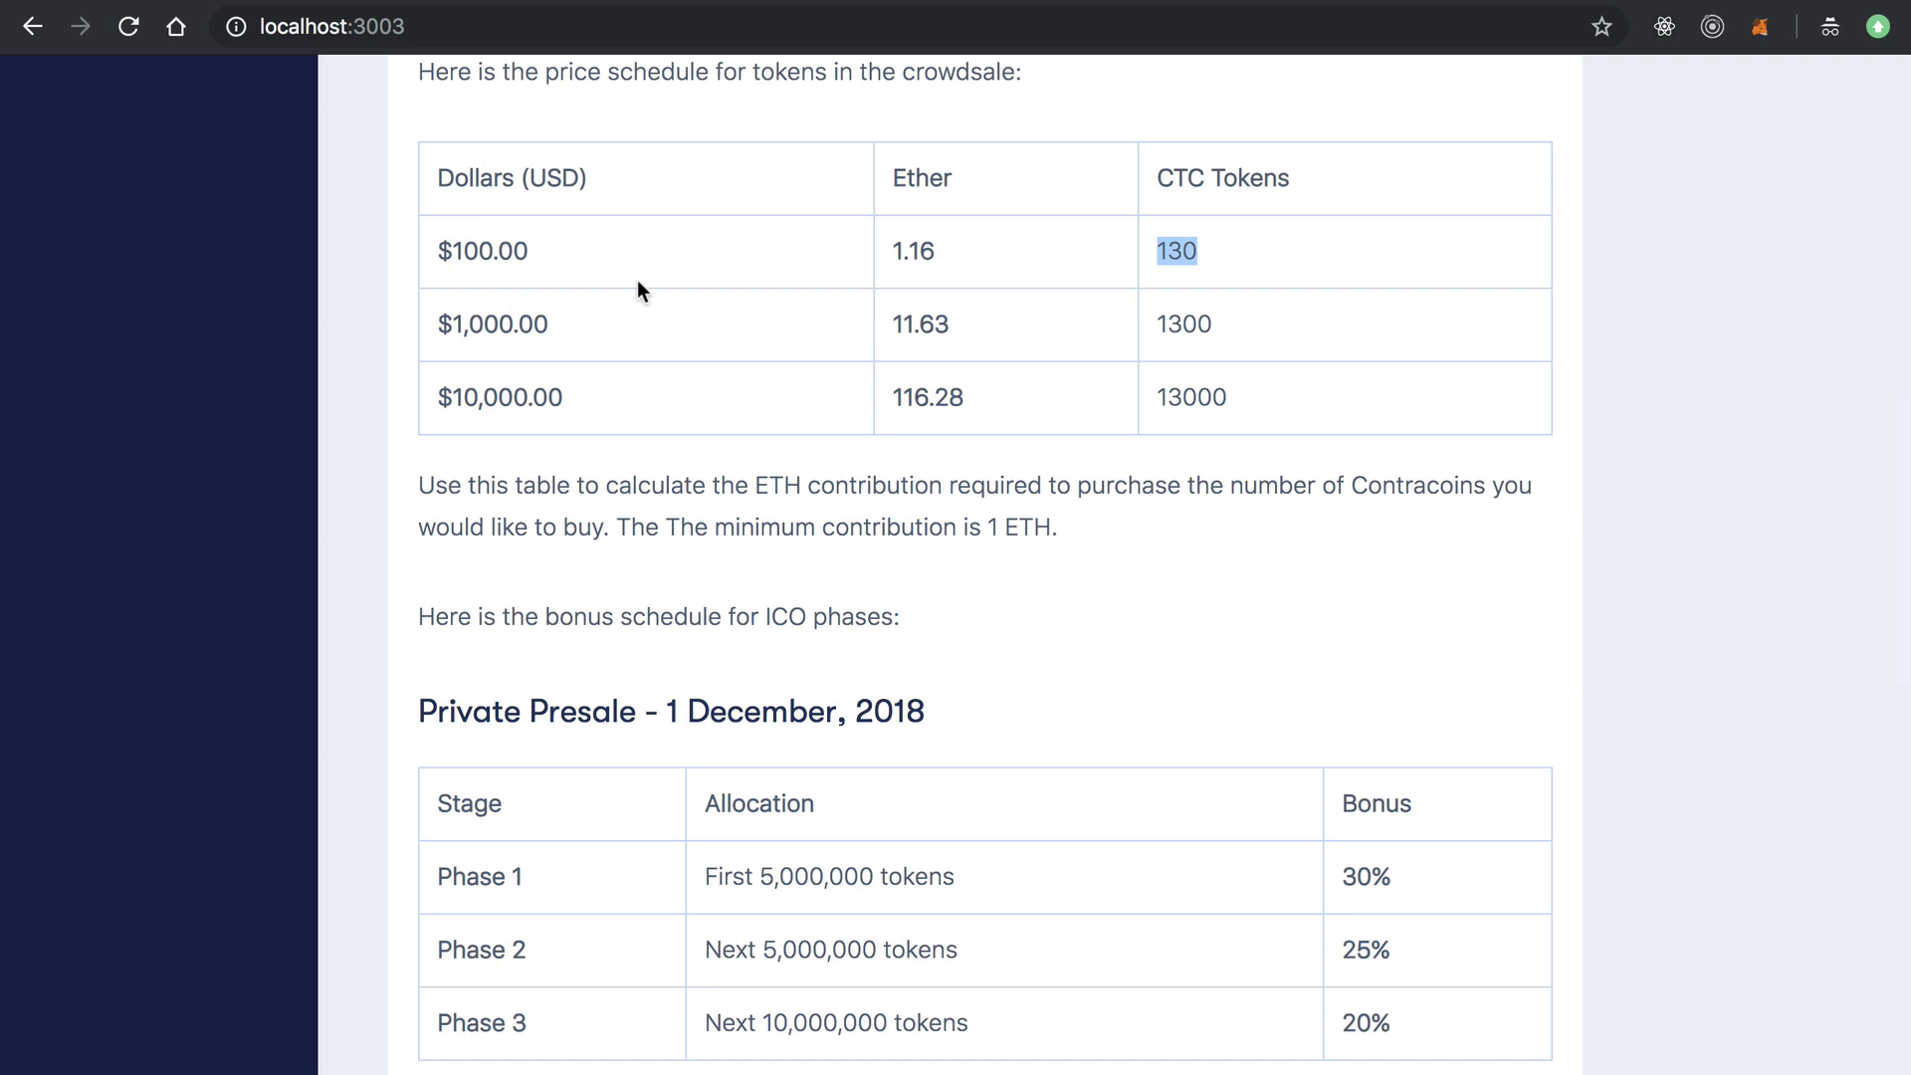
left_click(727, 322)
scroll(993, 448, "up", 3)
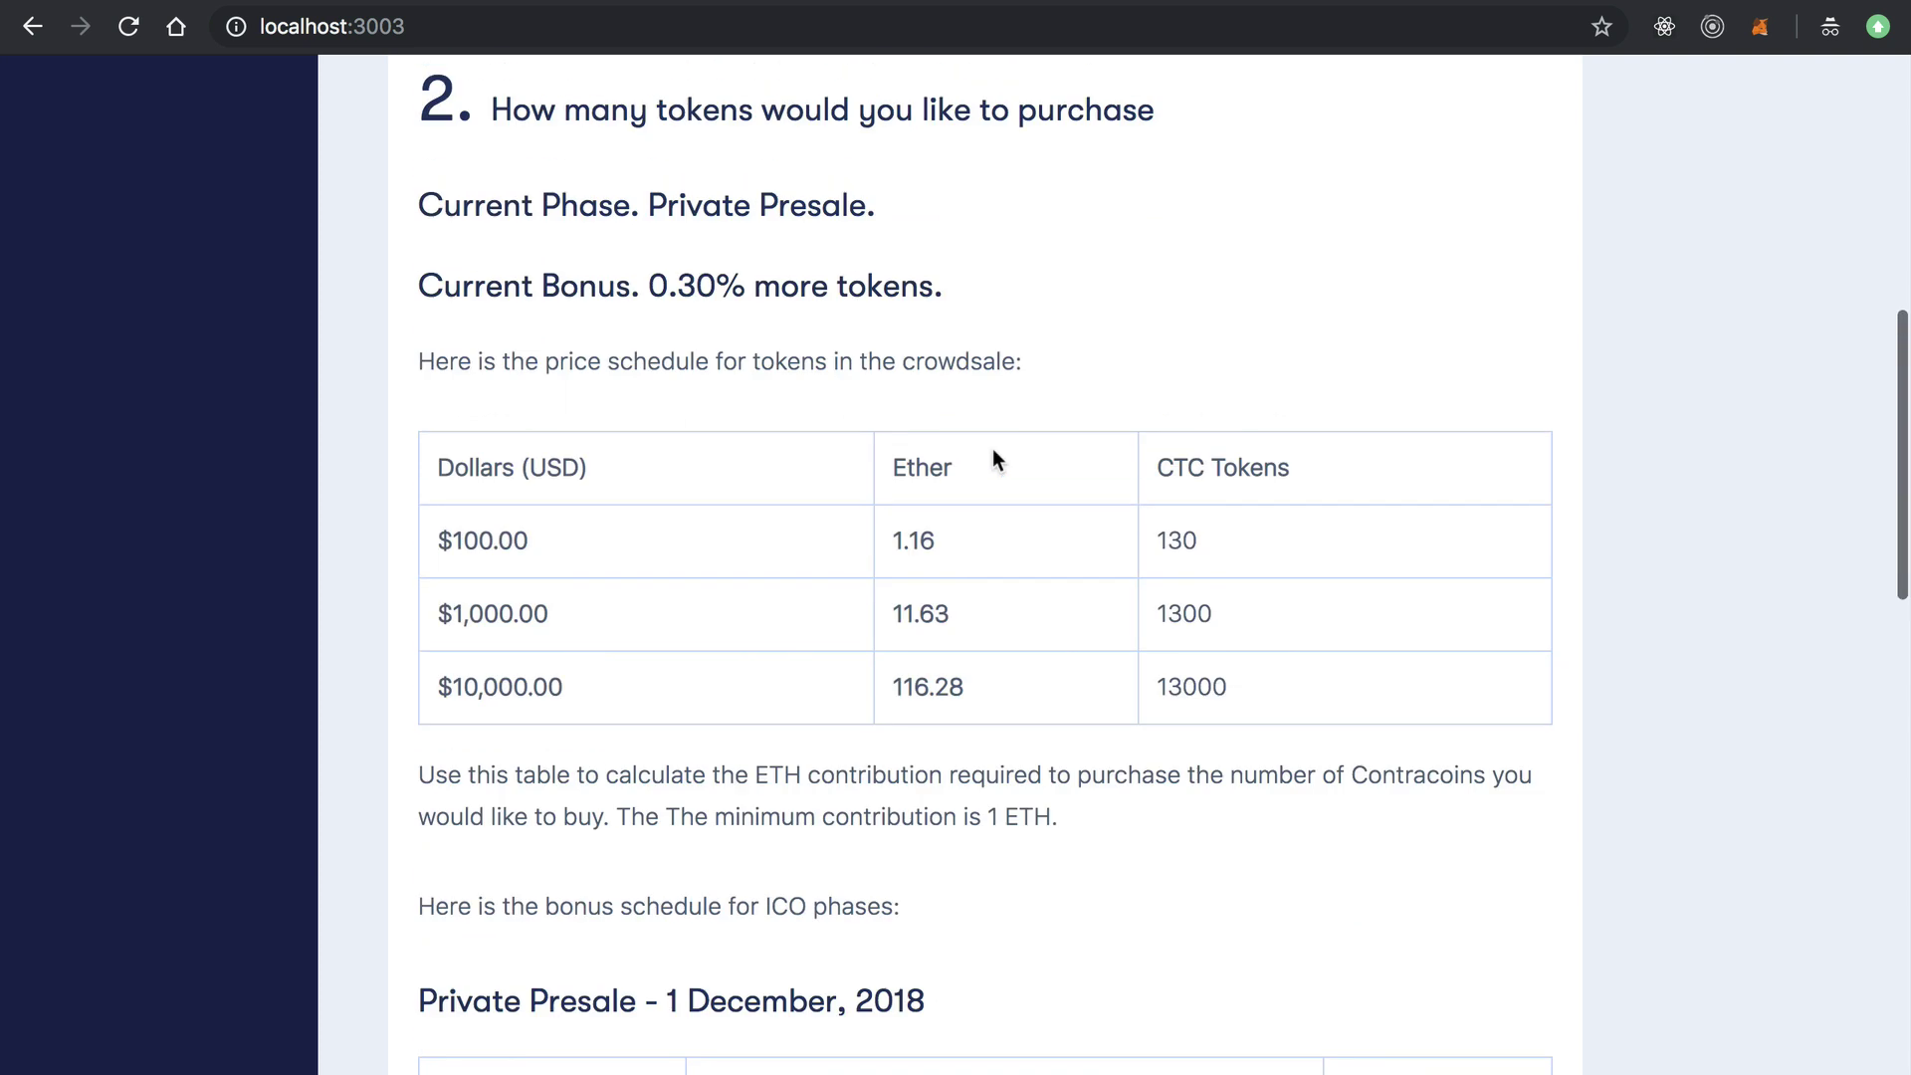
scroll(702, 567, "down", 5)
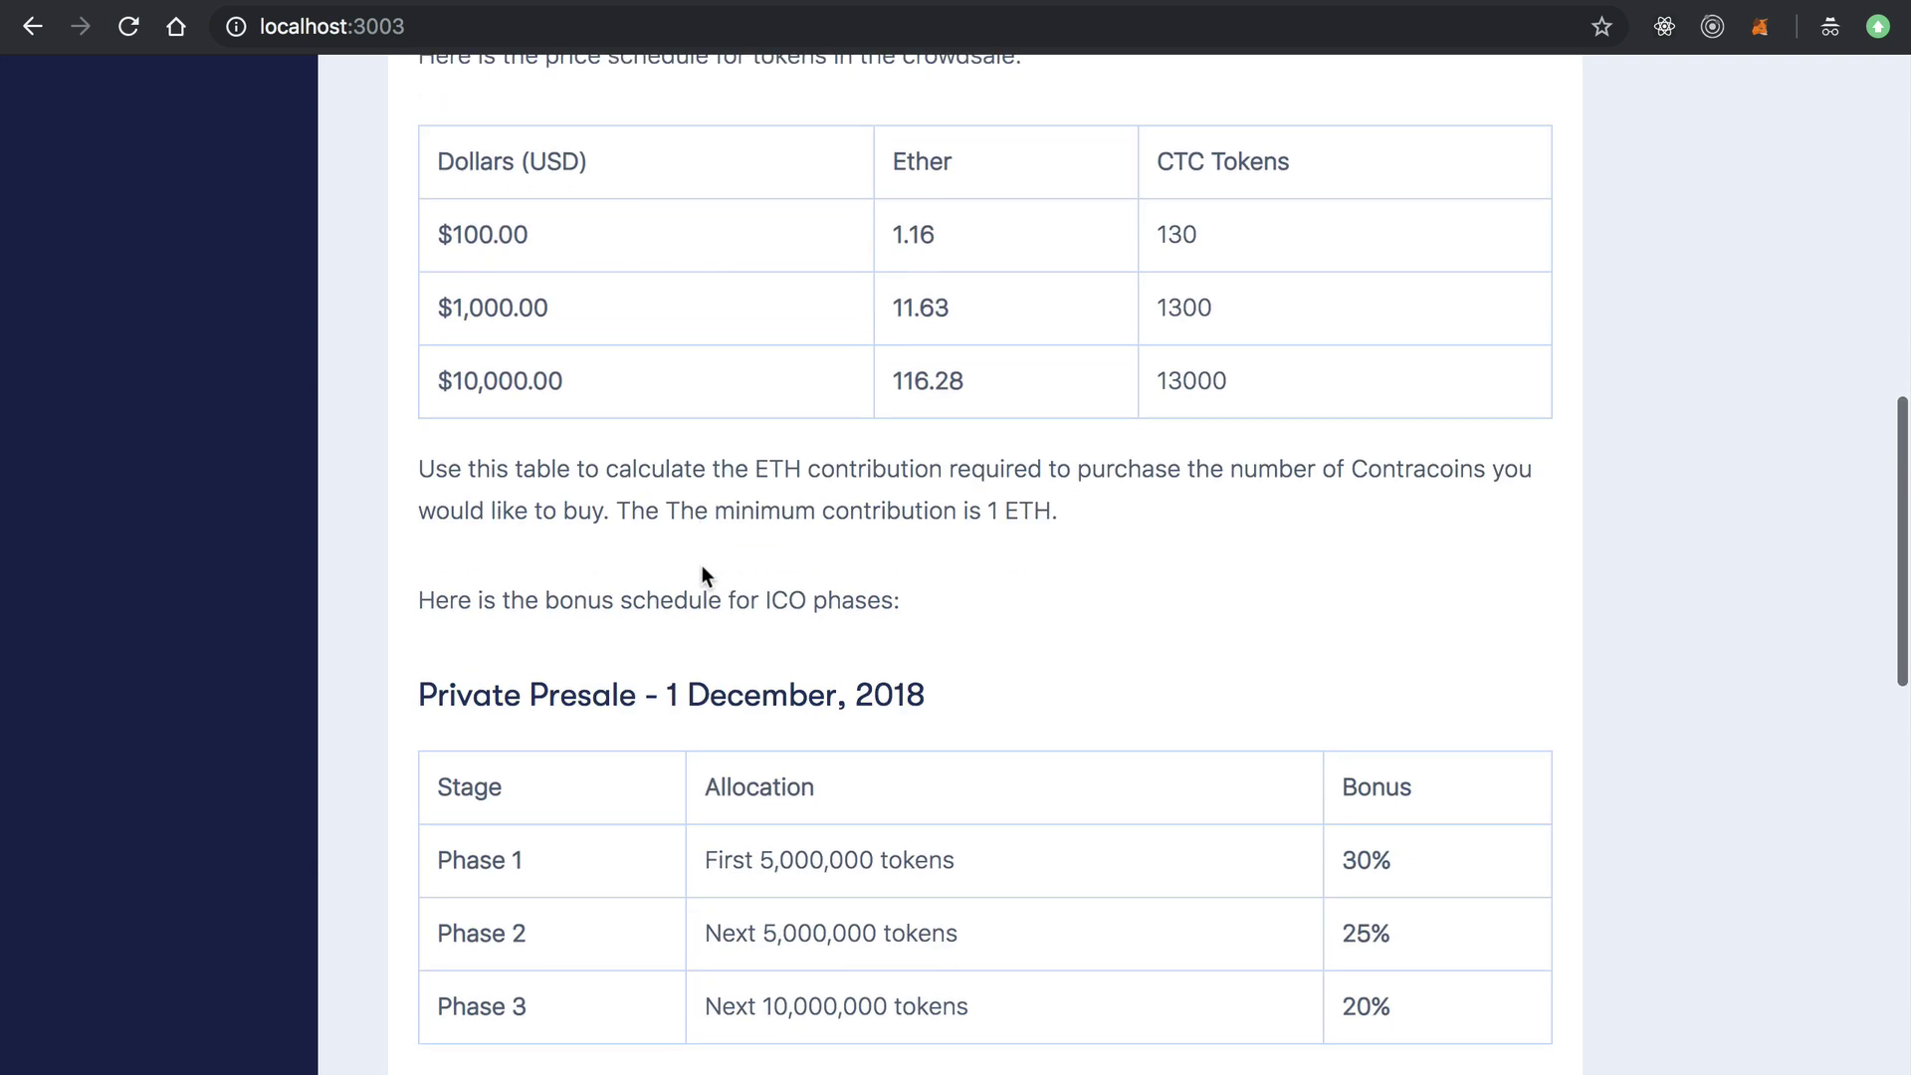
scroll(701, 565, "down", 1)
scroll(643, 446, "down", 1)
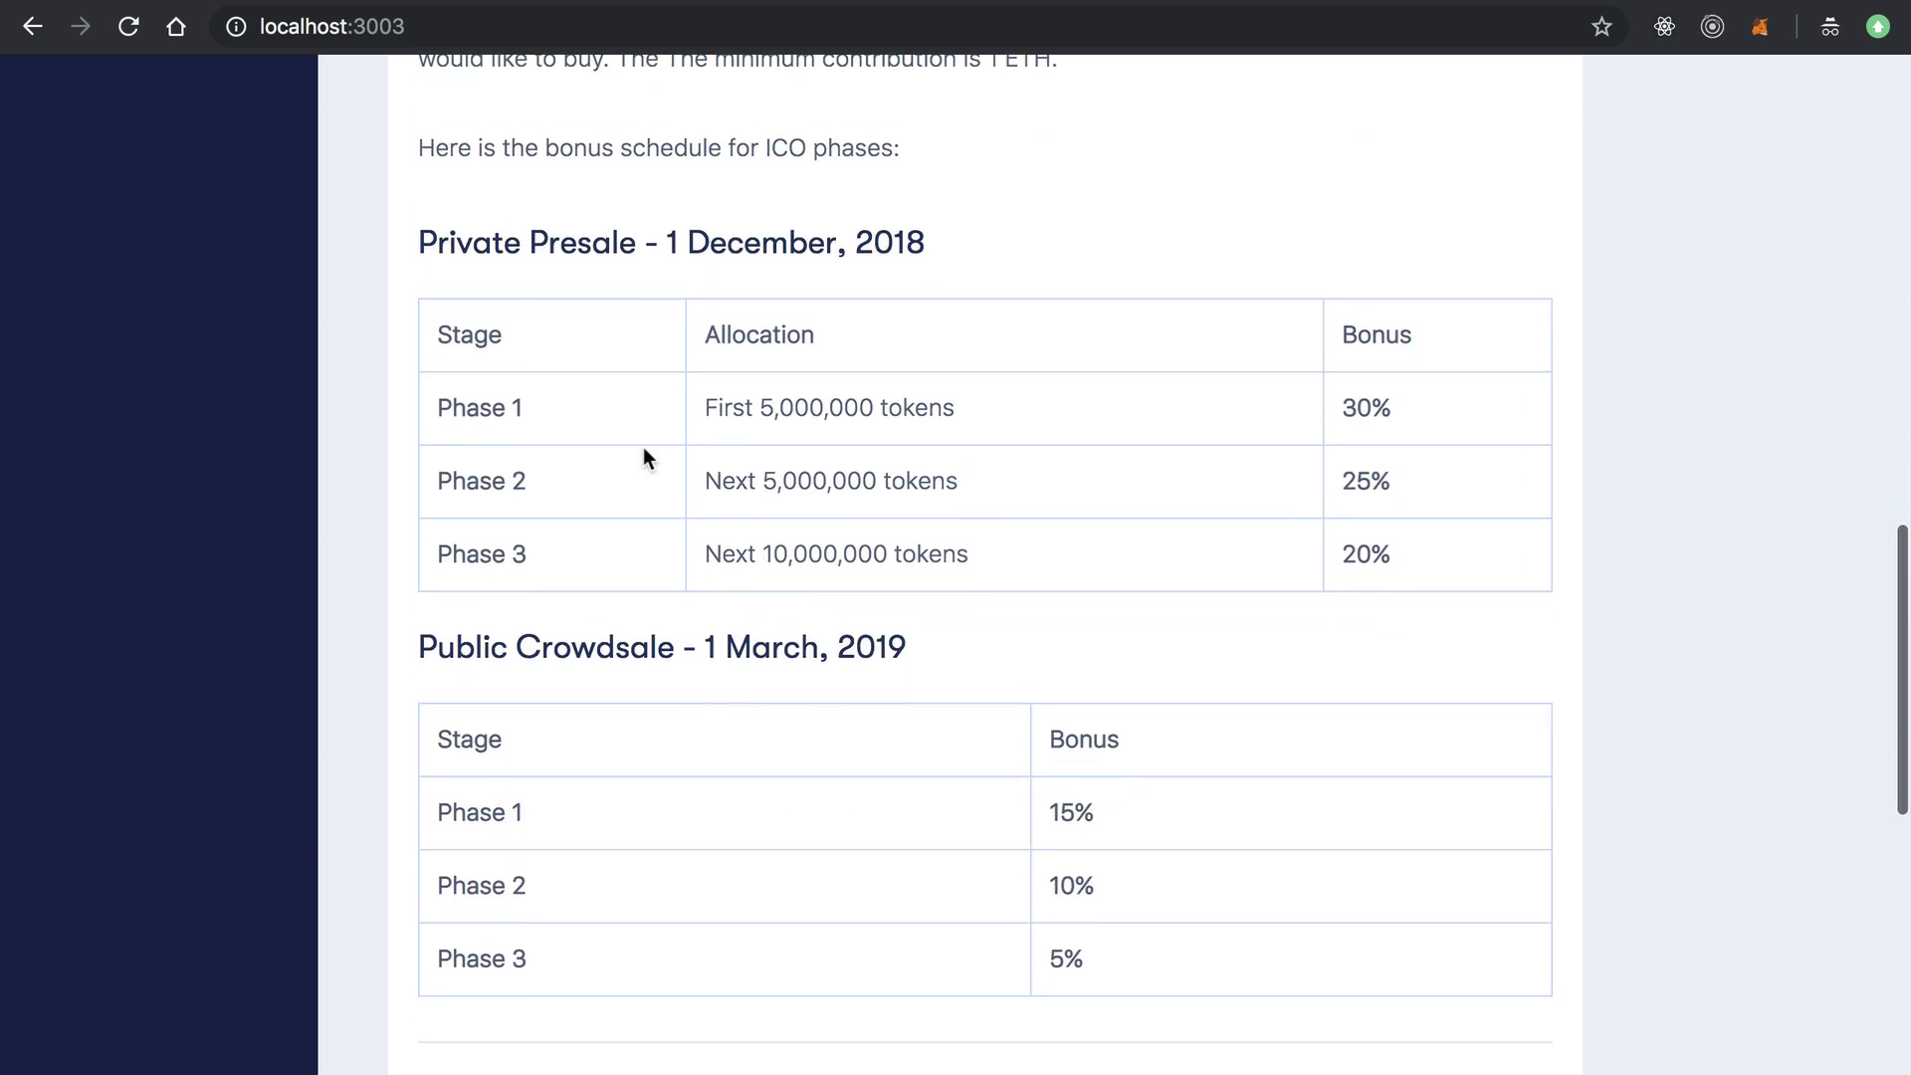
scroll(643, 456, "down", 1)
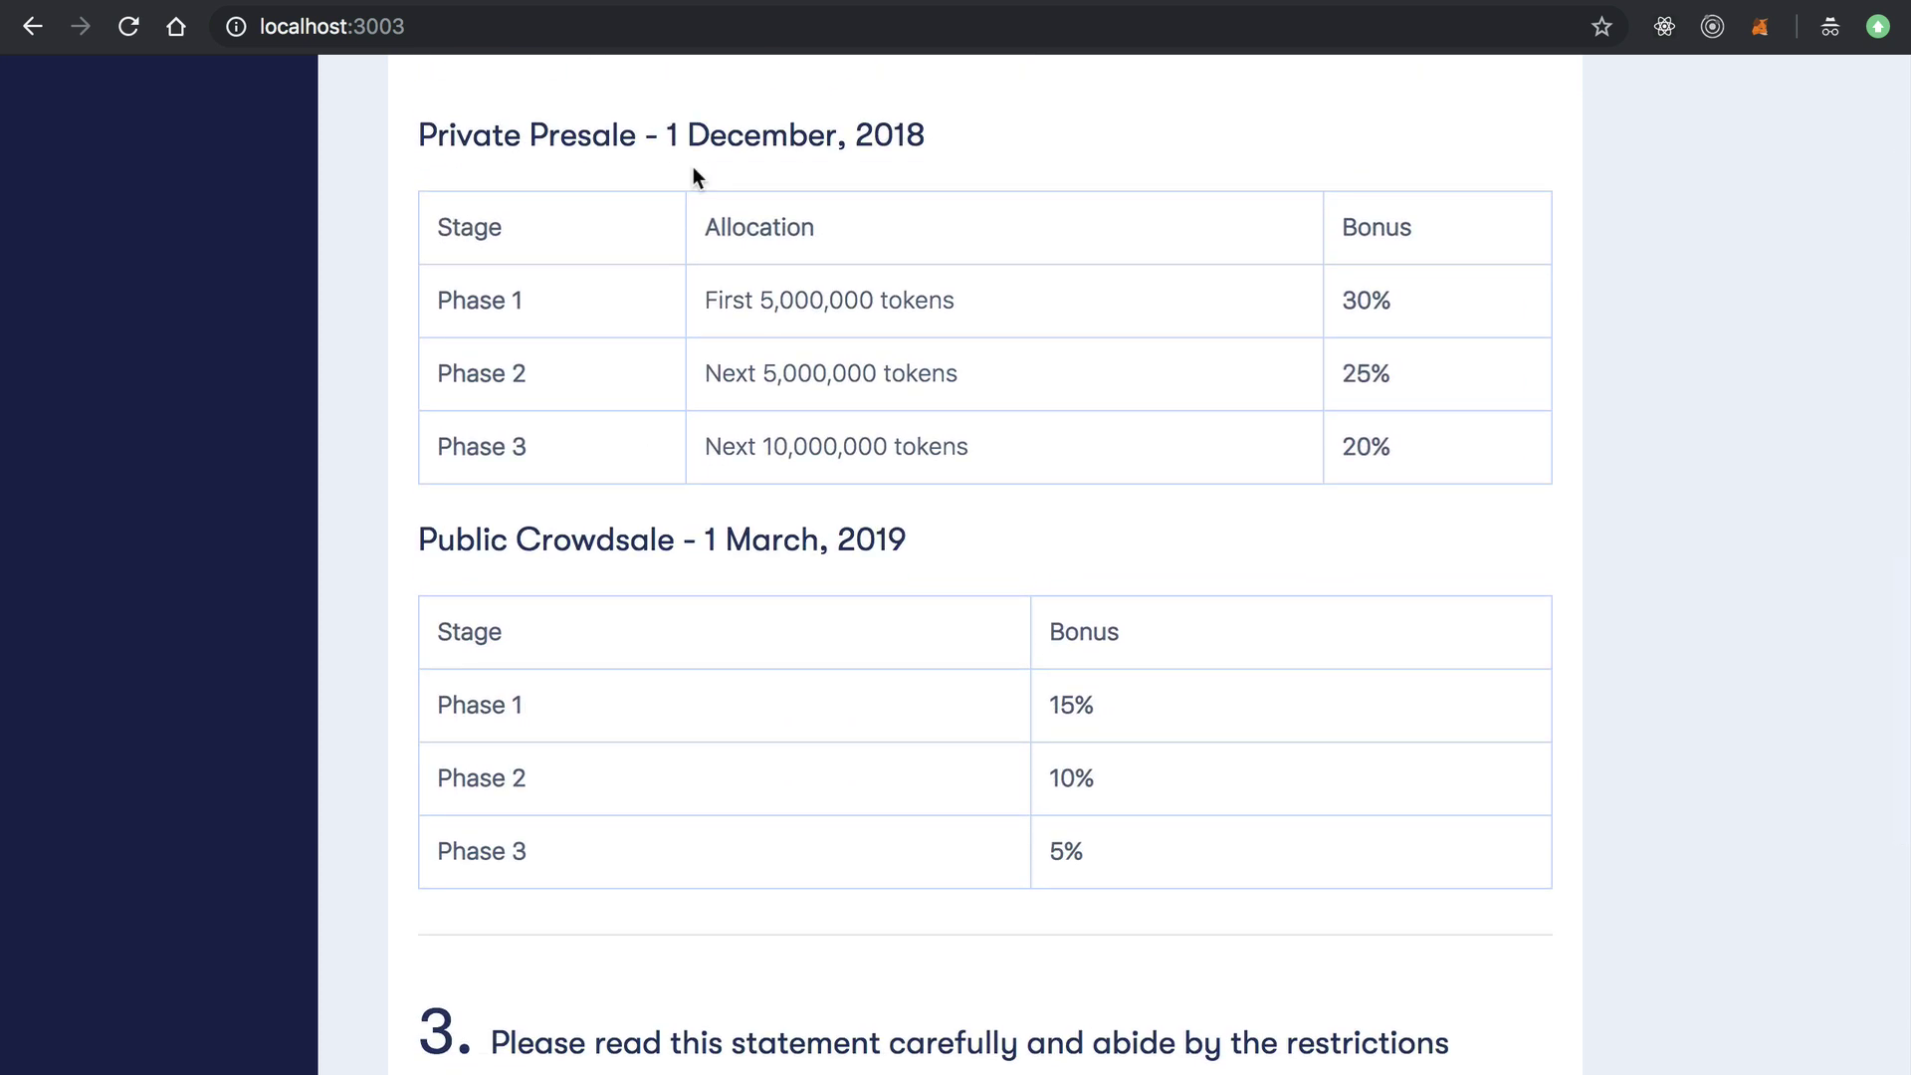
scroll(924, 538, "down", 2)
scroll(918, 401, "up", 1)
scroll(1033, 348, "down", 6)
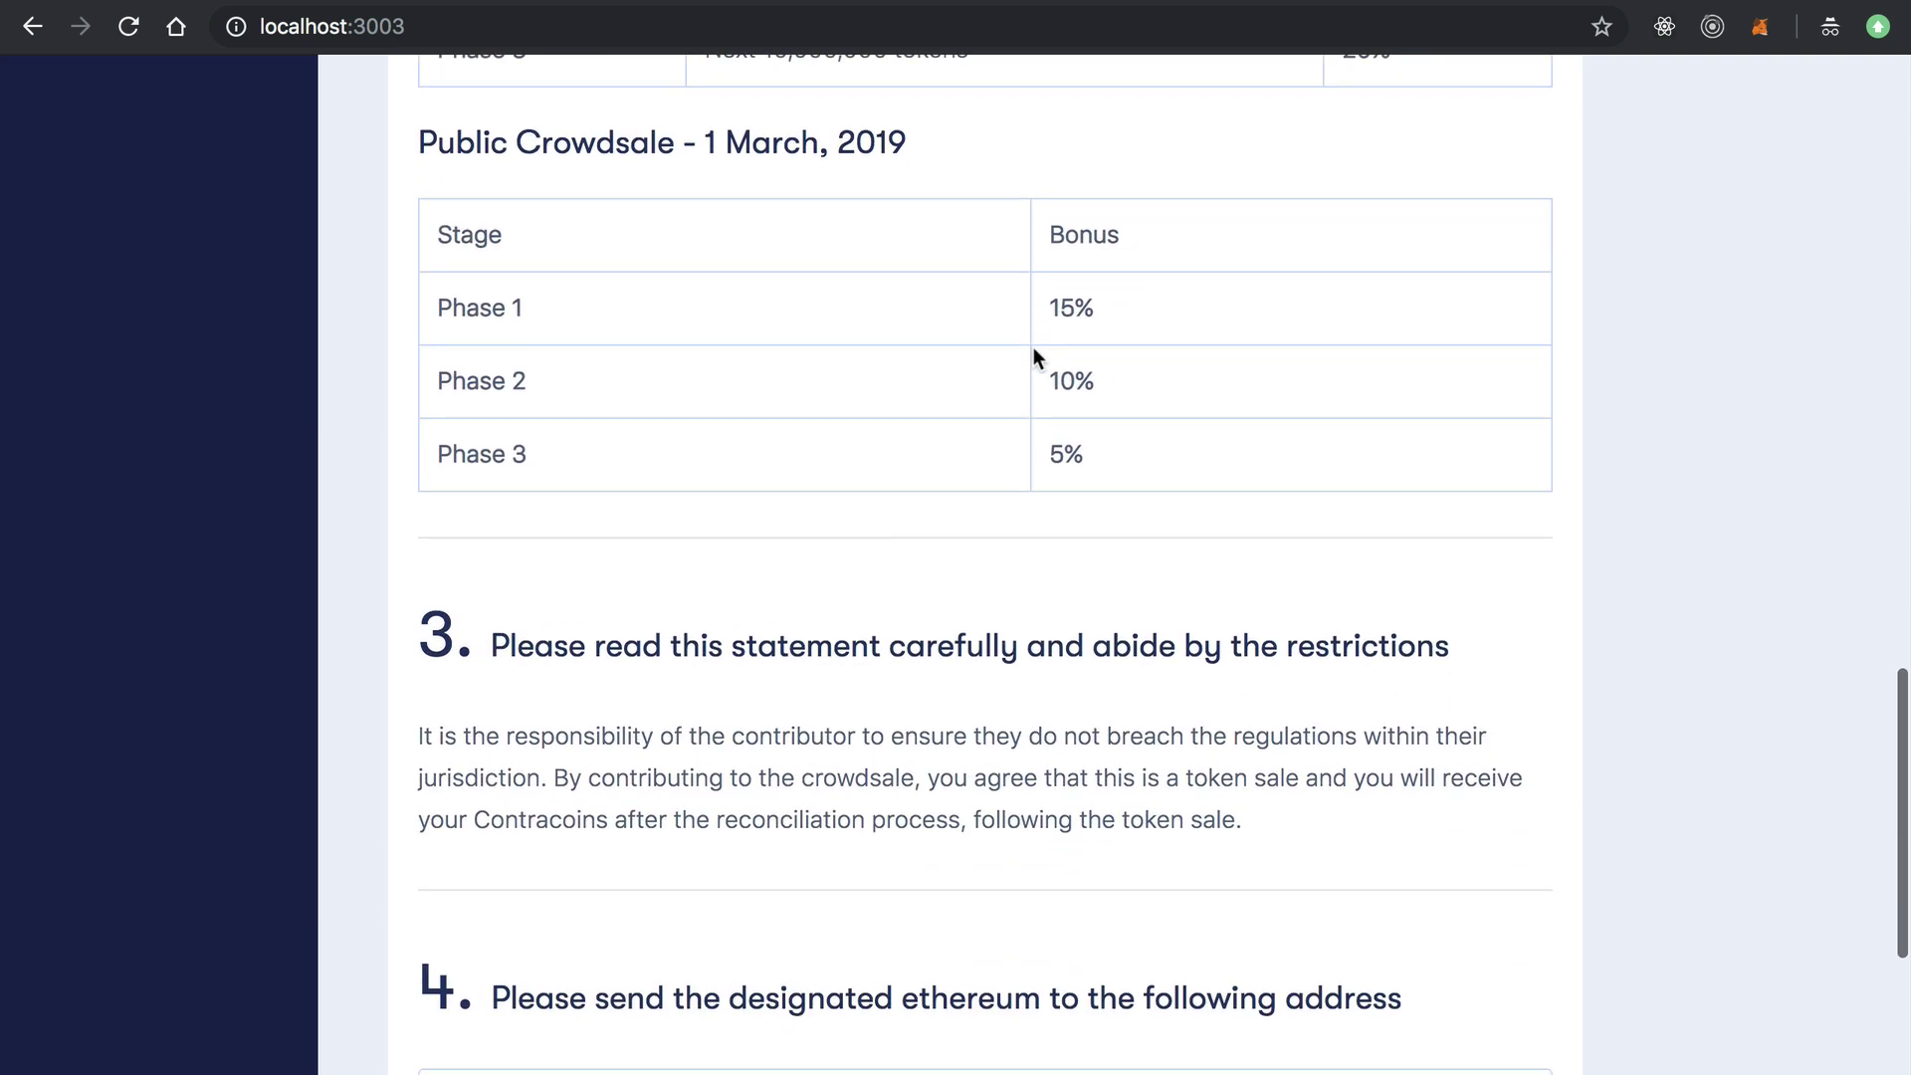
scroll(1033, 348, "down", 2)
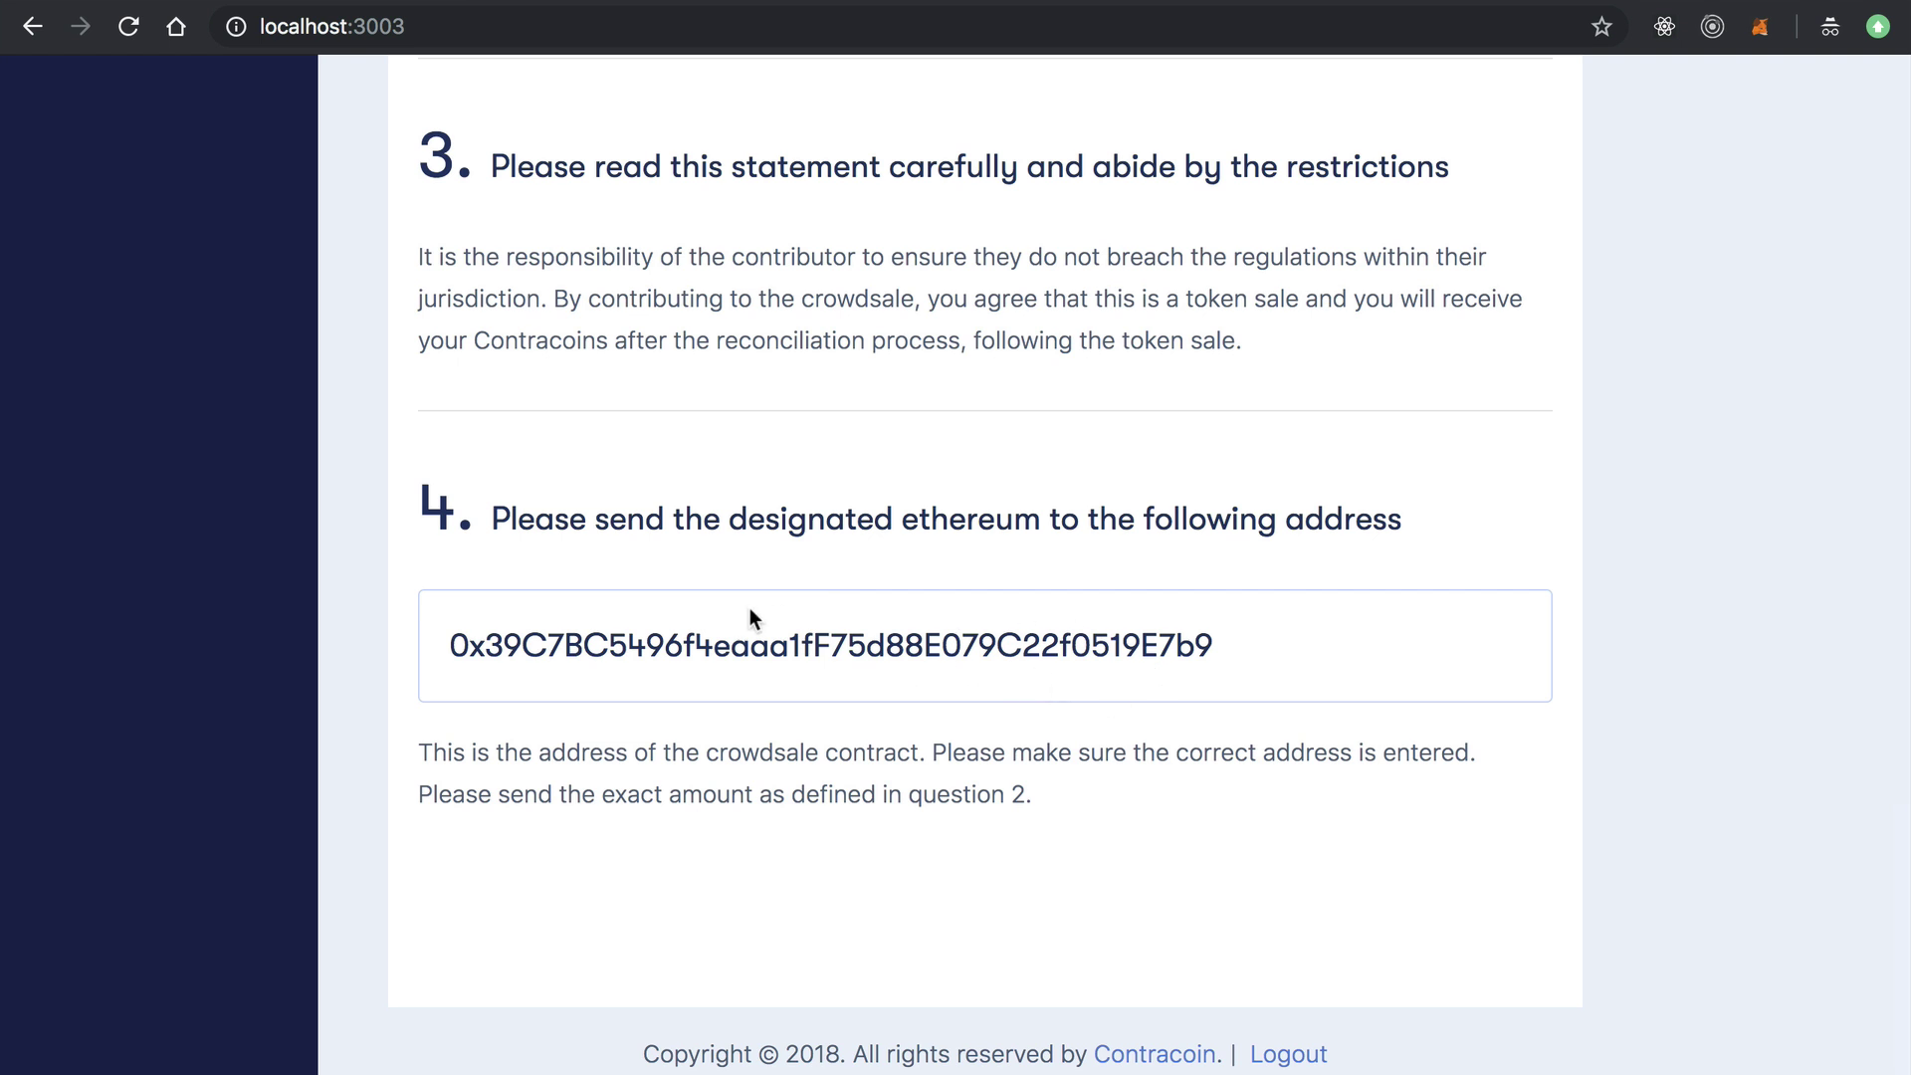
Select and copy the crowdsale contract address shown in step 4.
left_click_drag(450, 645, 1327, 657)
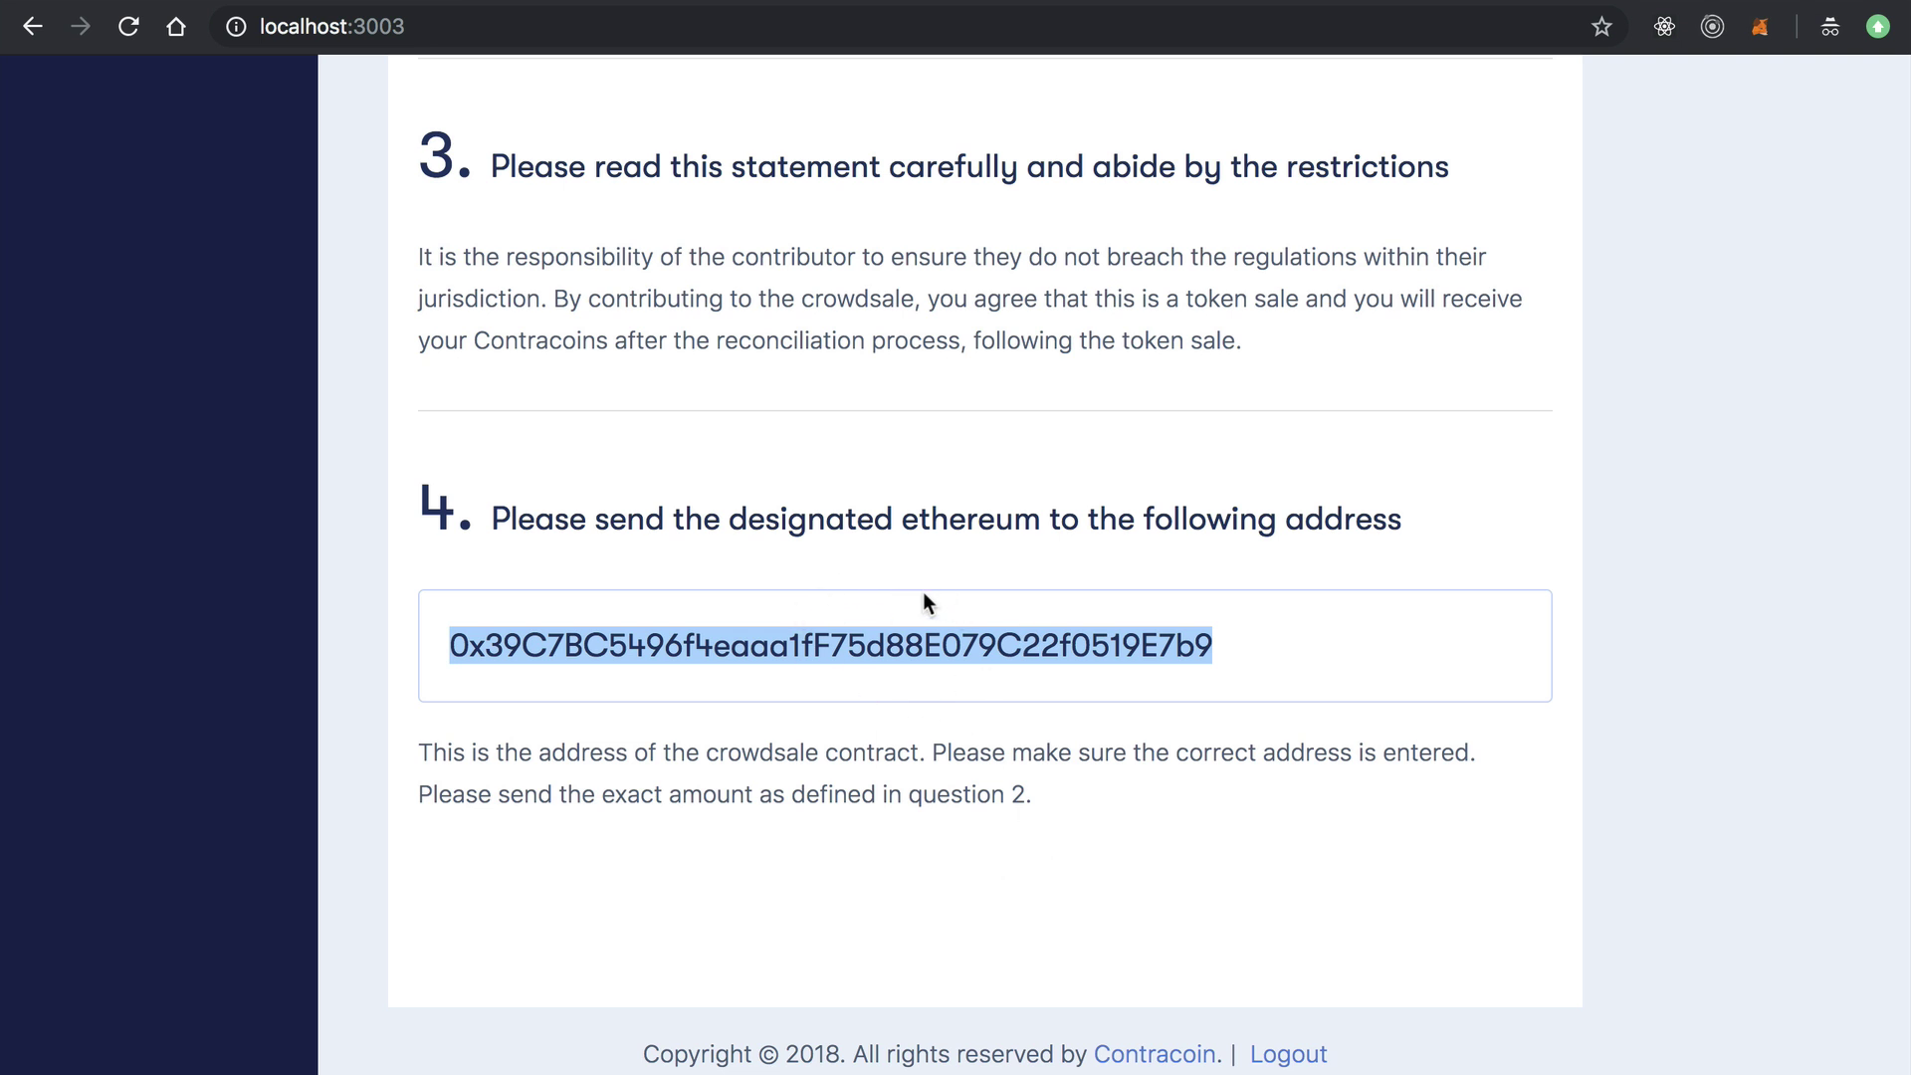
double_click(986, 637)
key("super+c")
left_click(1788, 82)
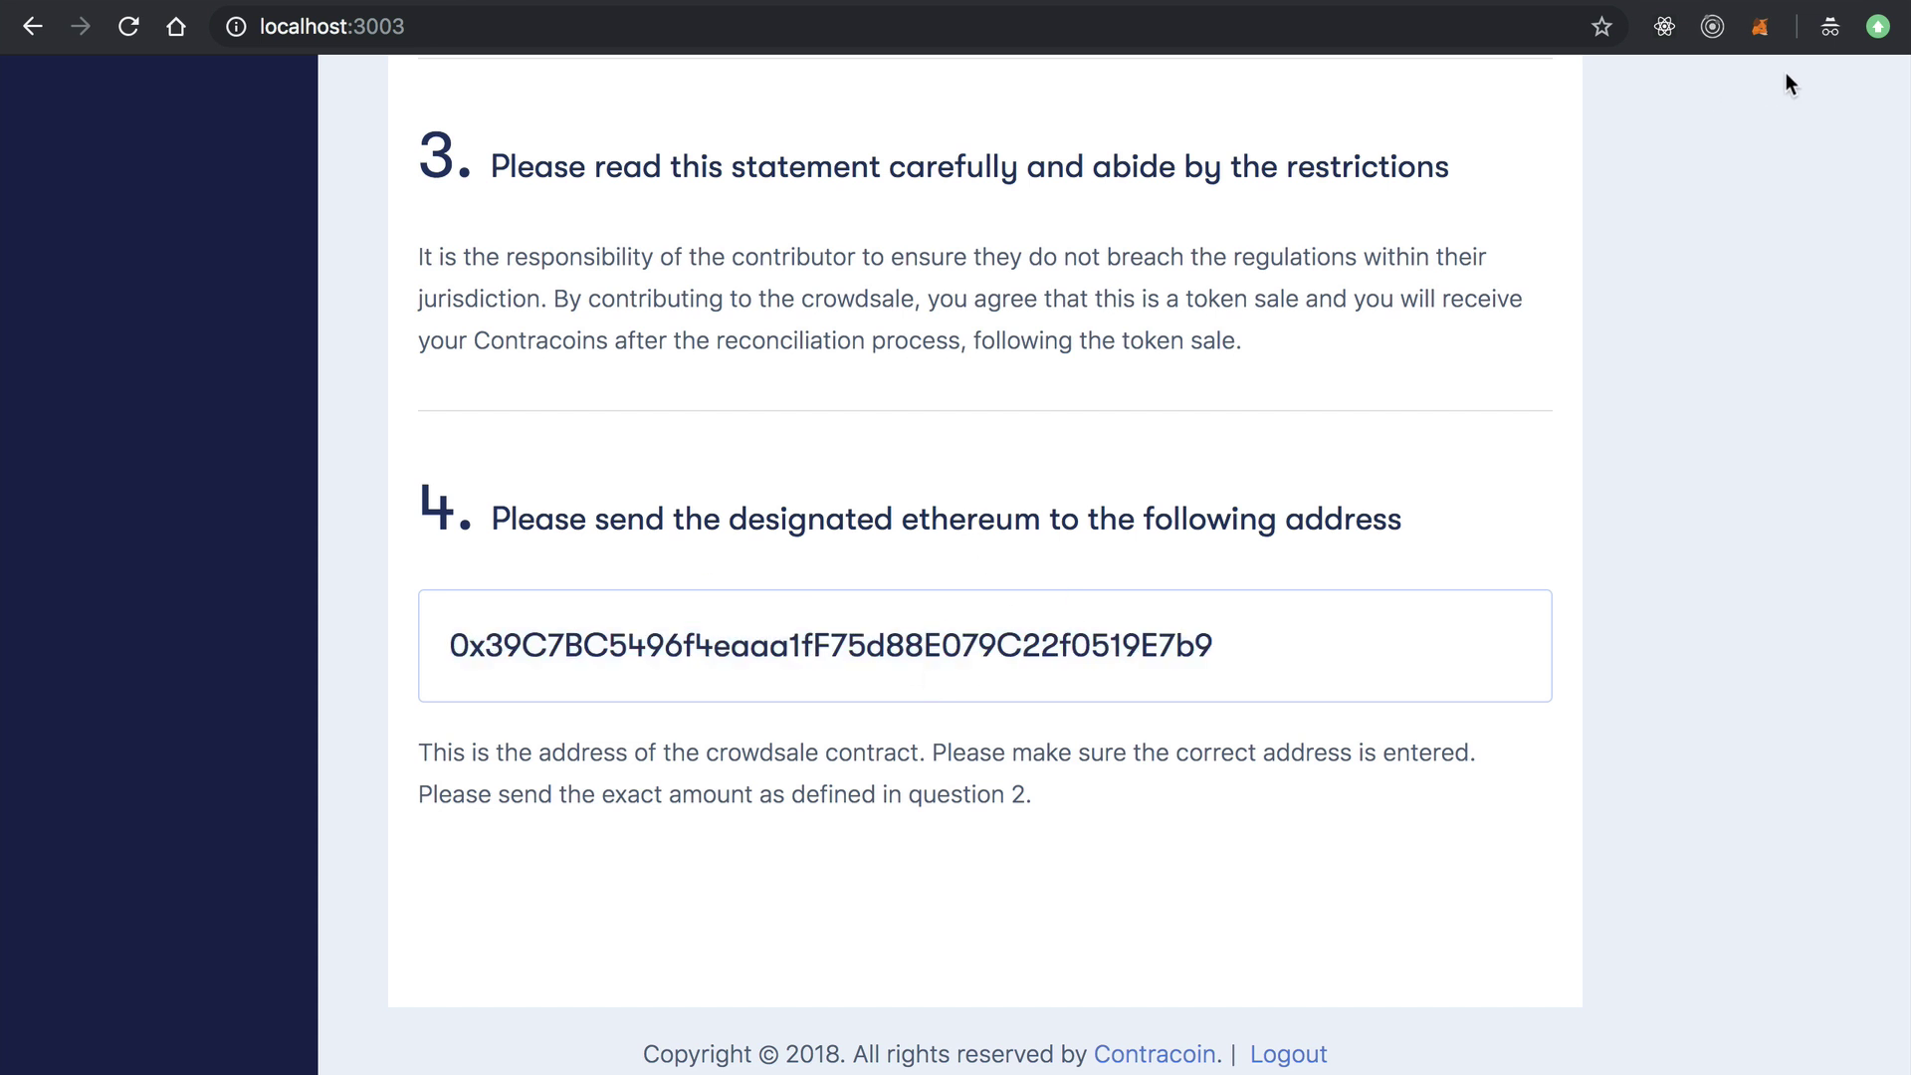
Start a new MetaMask ETH payment addressed to the copied crowdsale contract.
left_click(1758, 29)
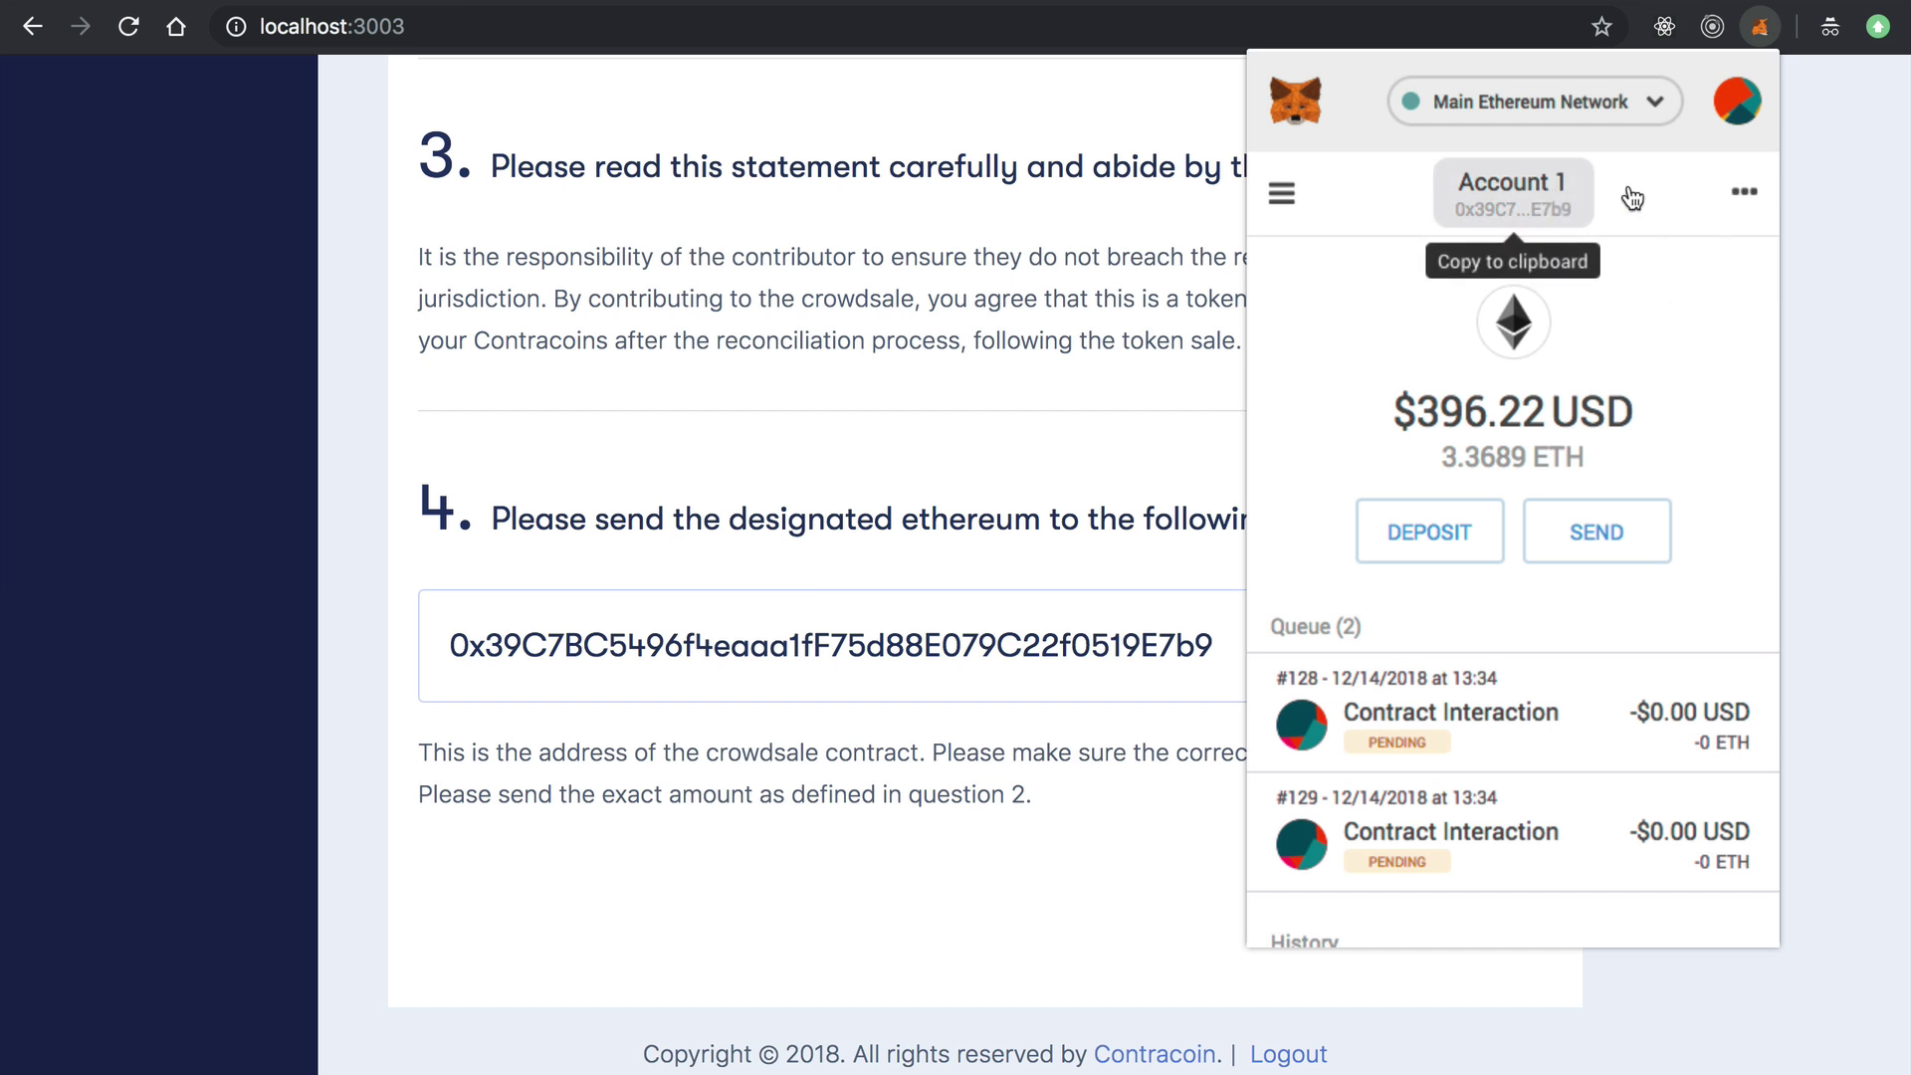
left_click(1578, 564)
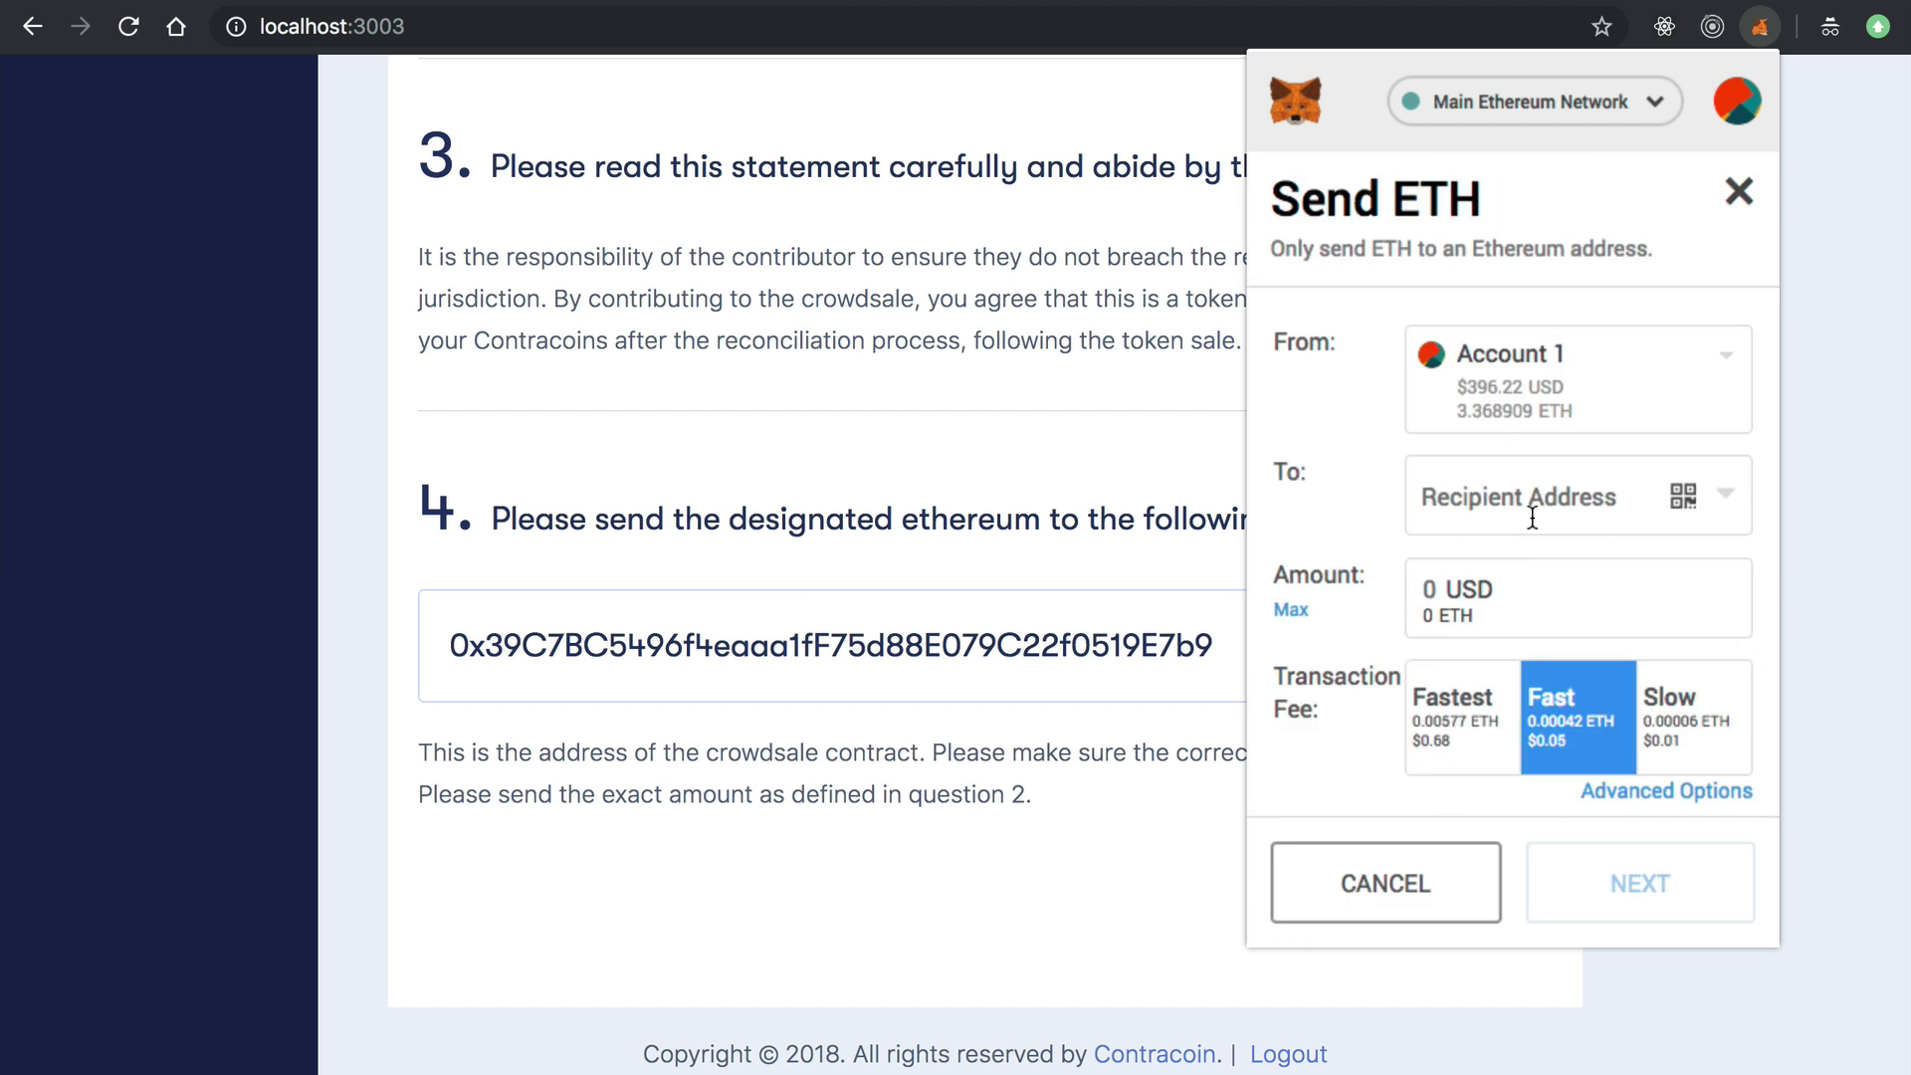
left_click(1513, 495)
key("super+v")
Set the payment amount to 100, review it, and reject the $100.00 payment.
left_click(1493, 611)
type("1")
key("BackSpace")
type("2")
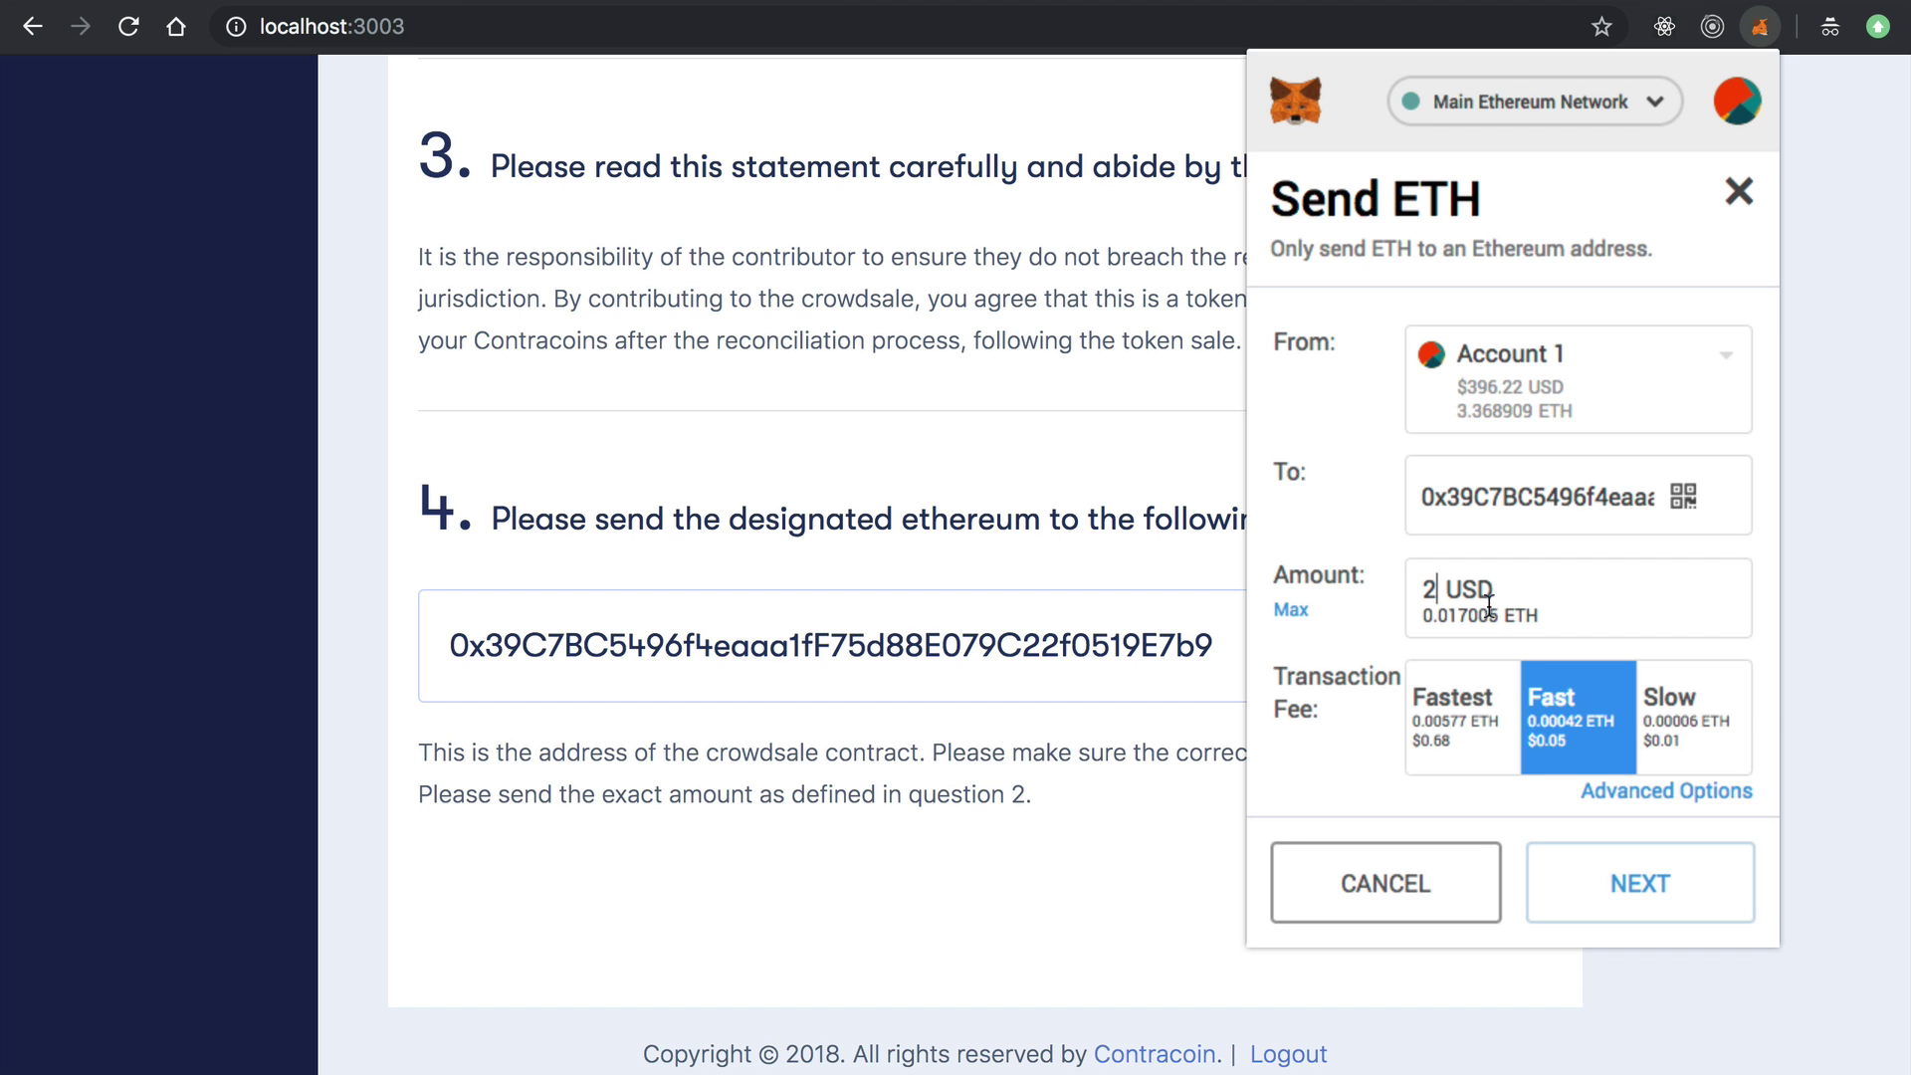
key("BackSpace")
type("100")
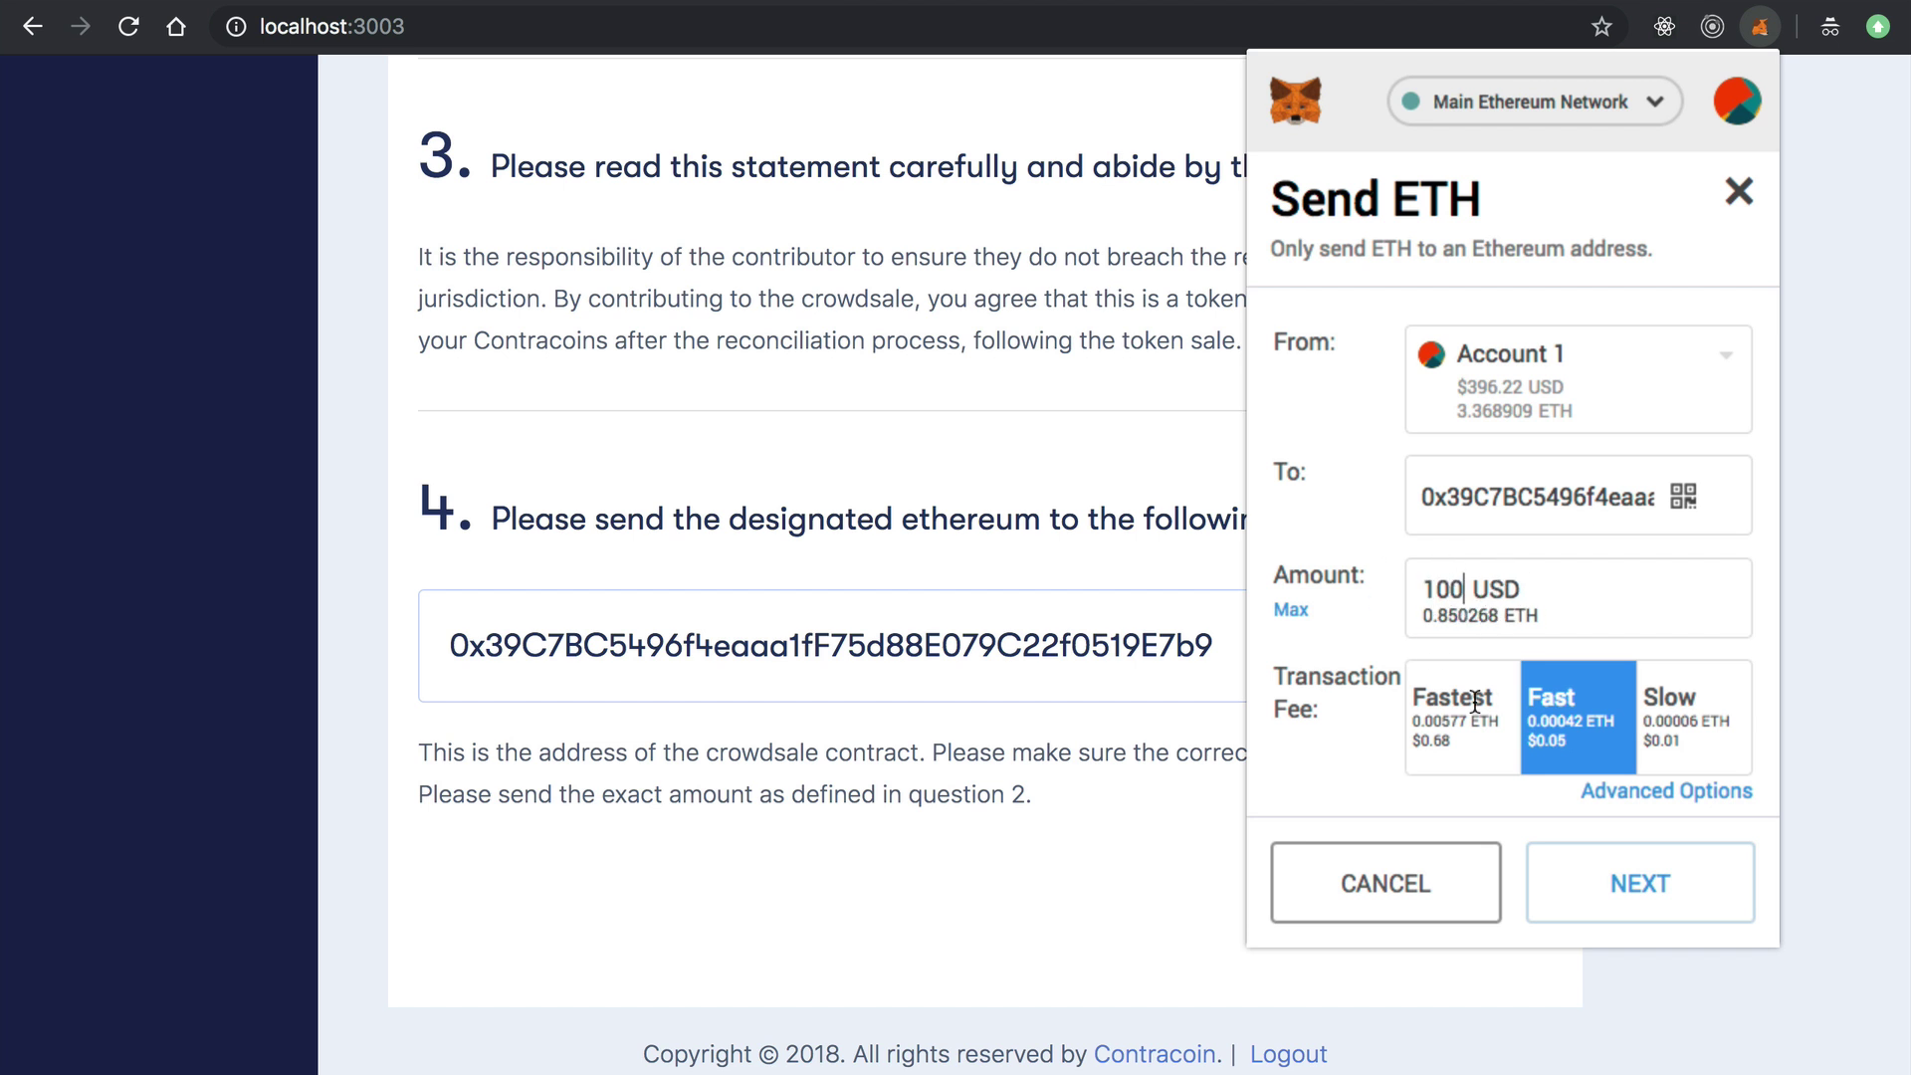
left_click(1560, 895)
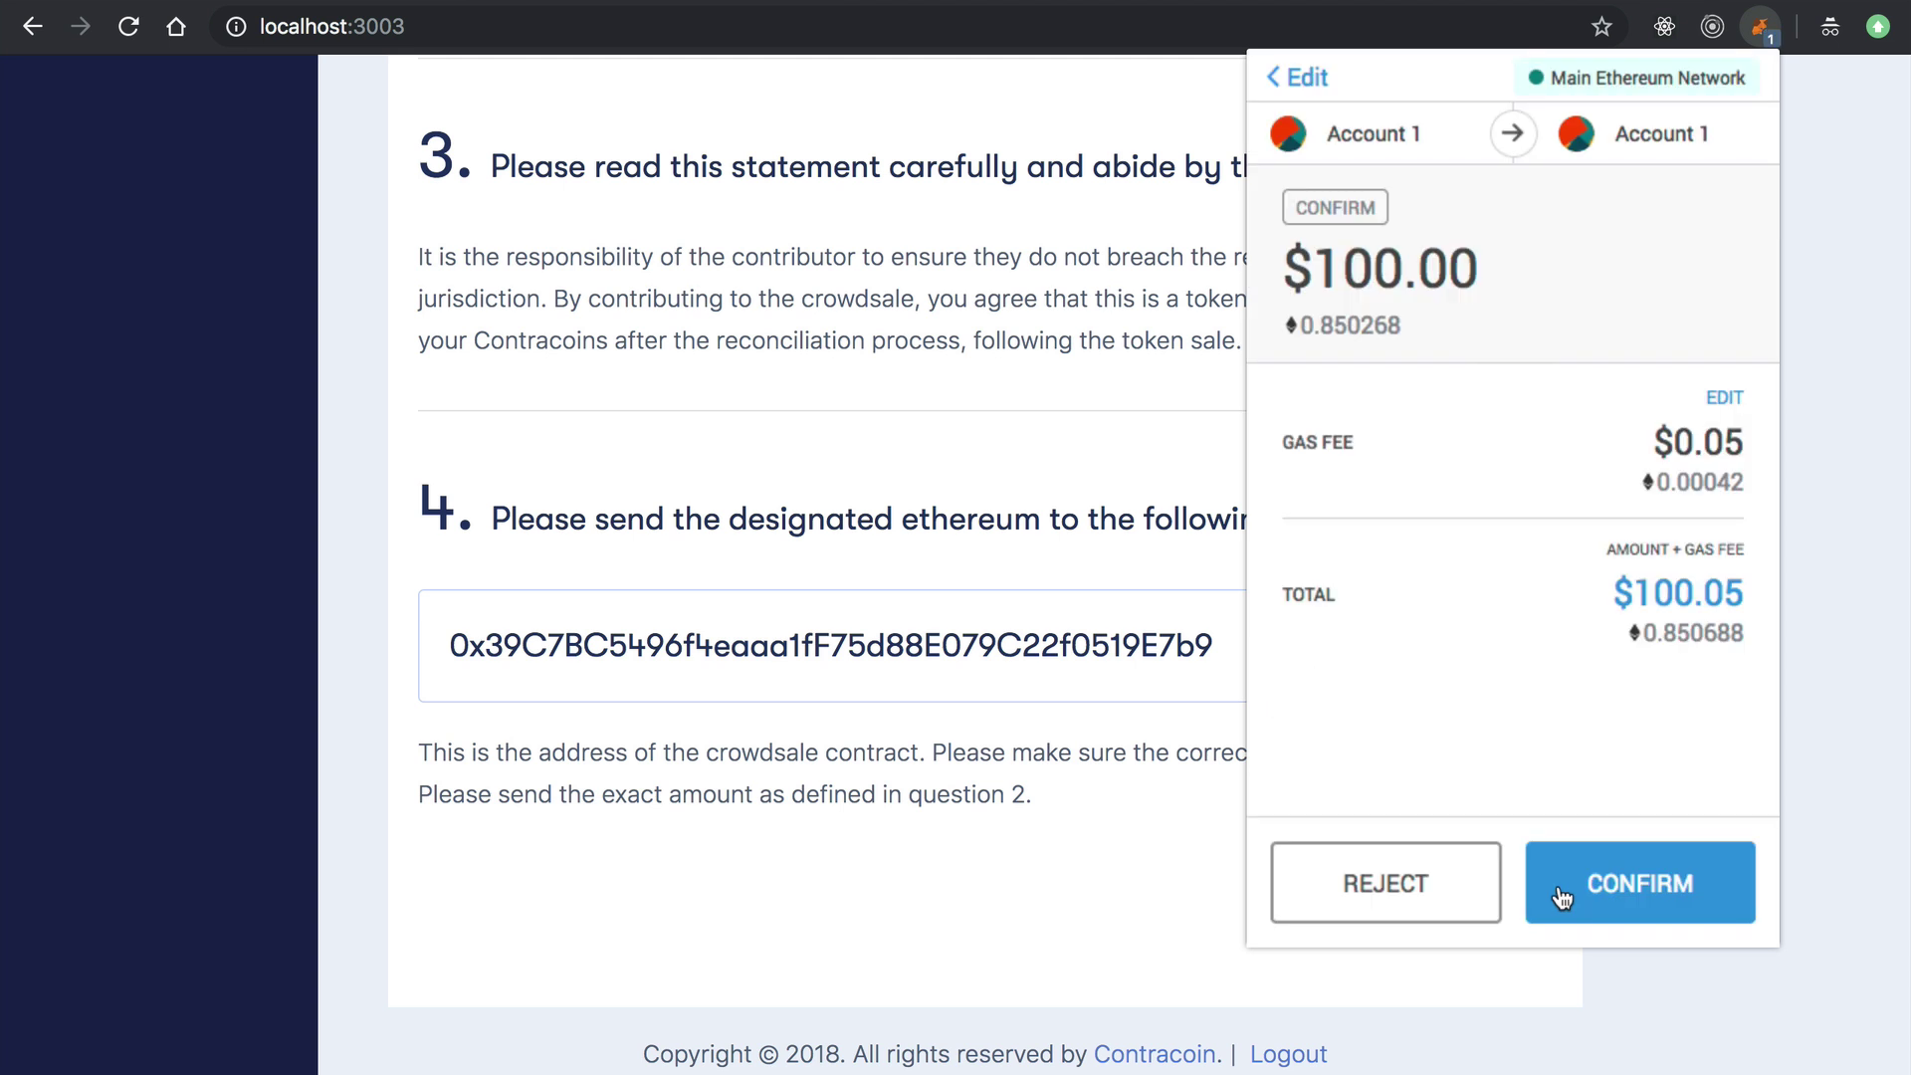
left_click(1393, 887)
Close the MetaMask popup and reload the admin Investors list.
left_click(880, 467)
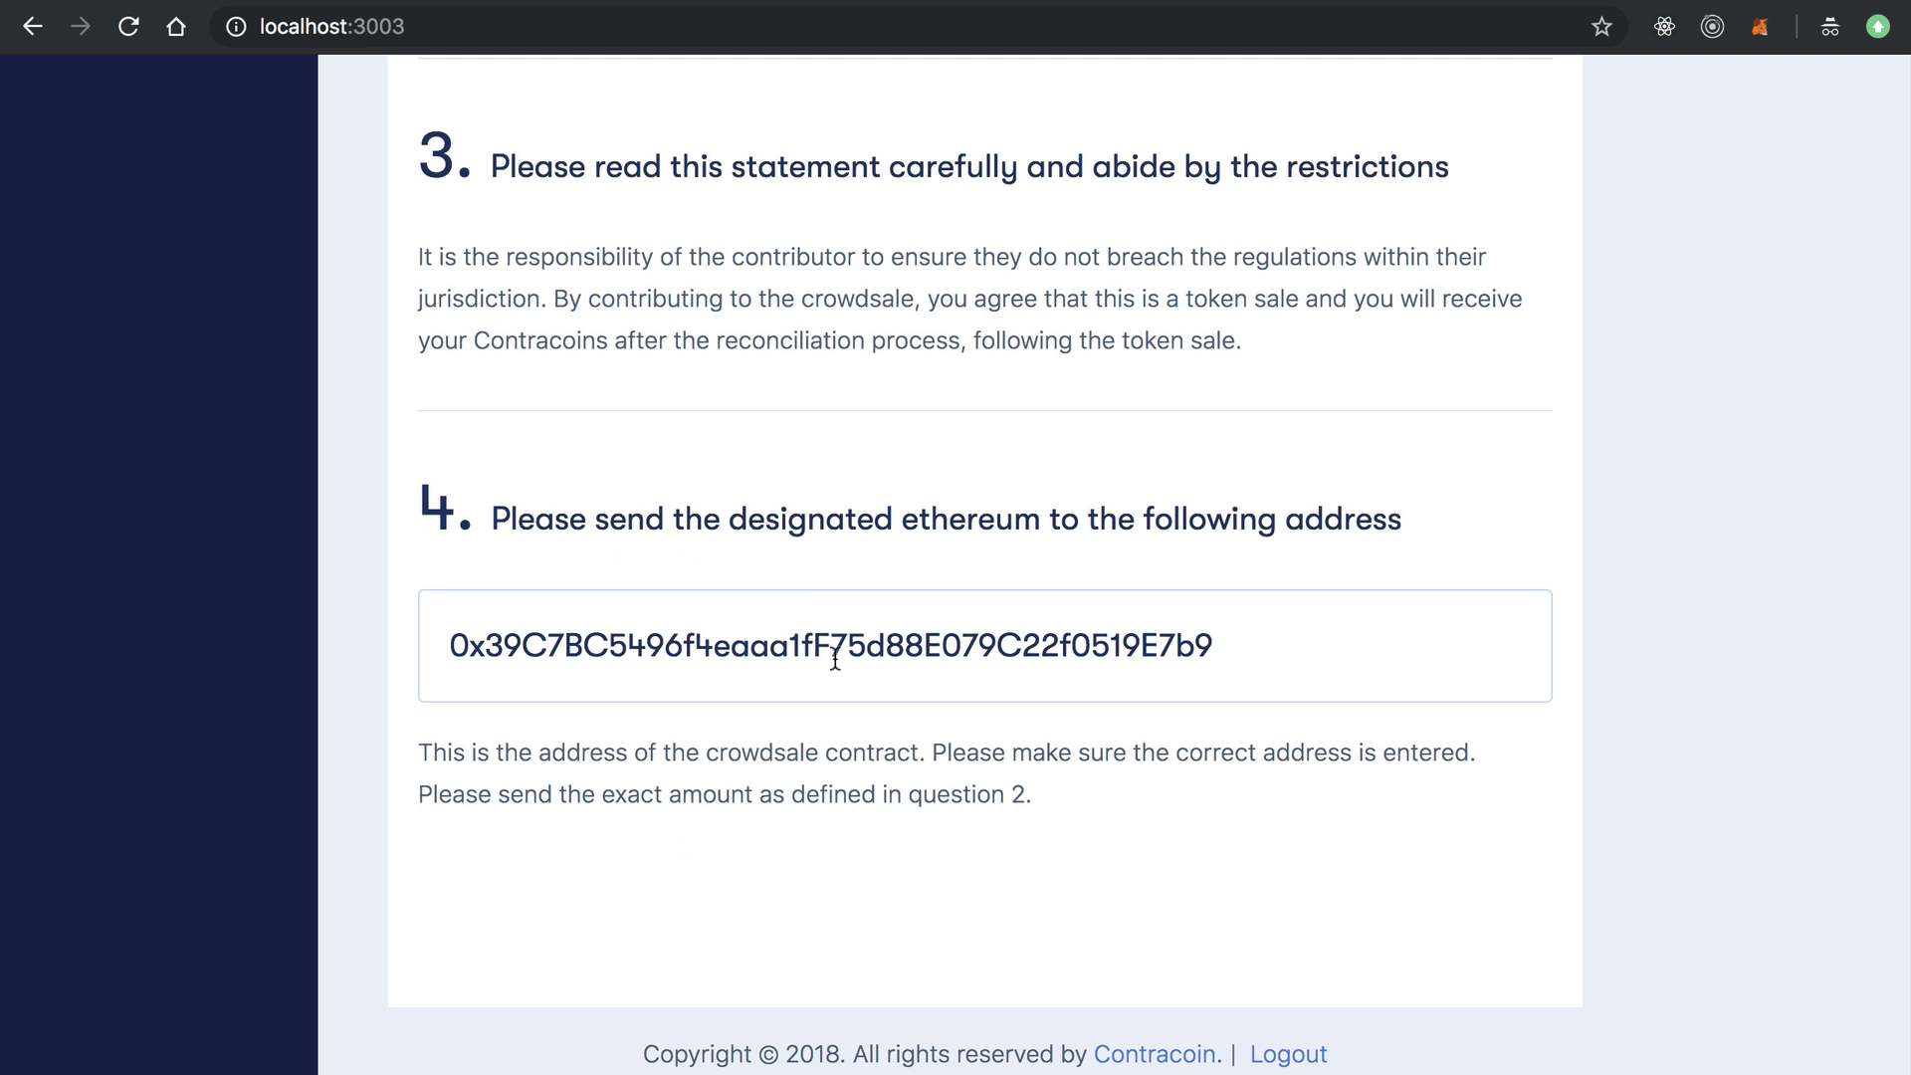
scroll(831, 653, "up", 15)
scroll(835, 658, "up", 1)
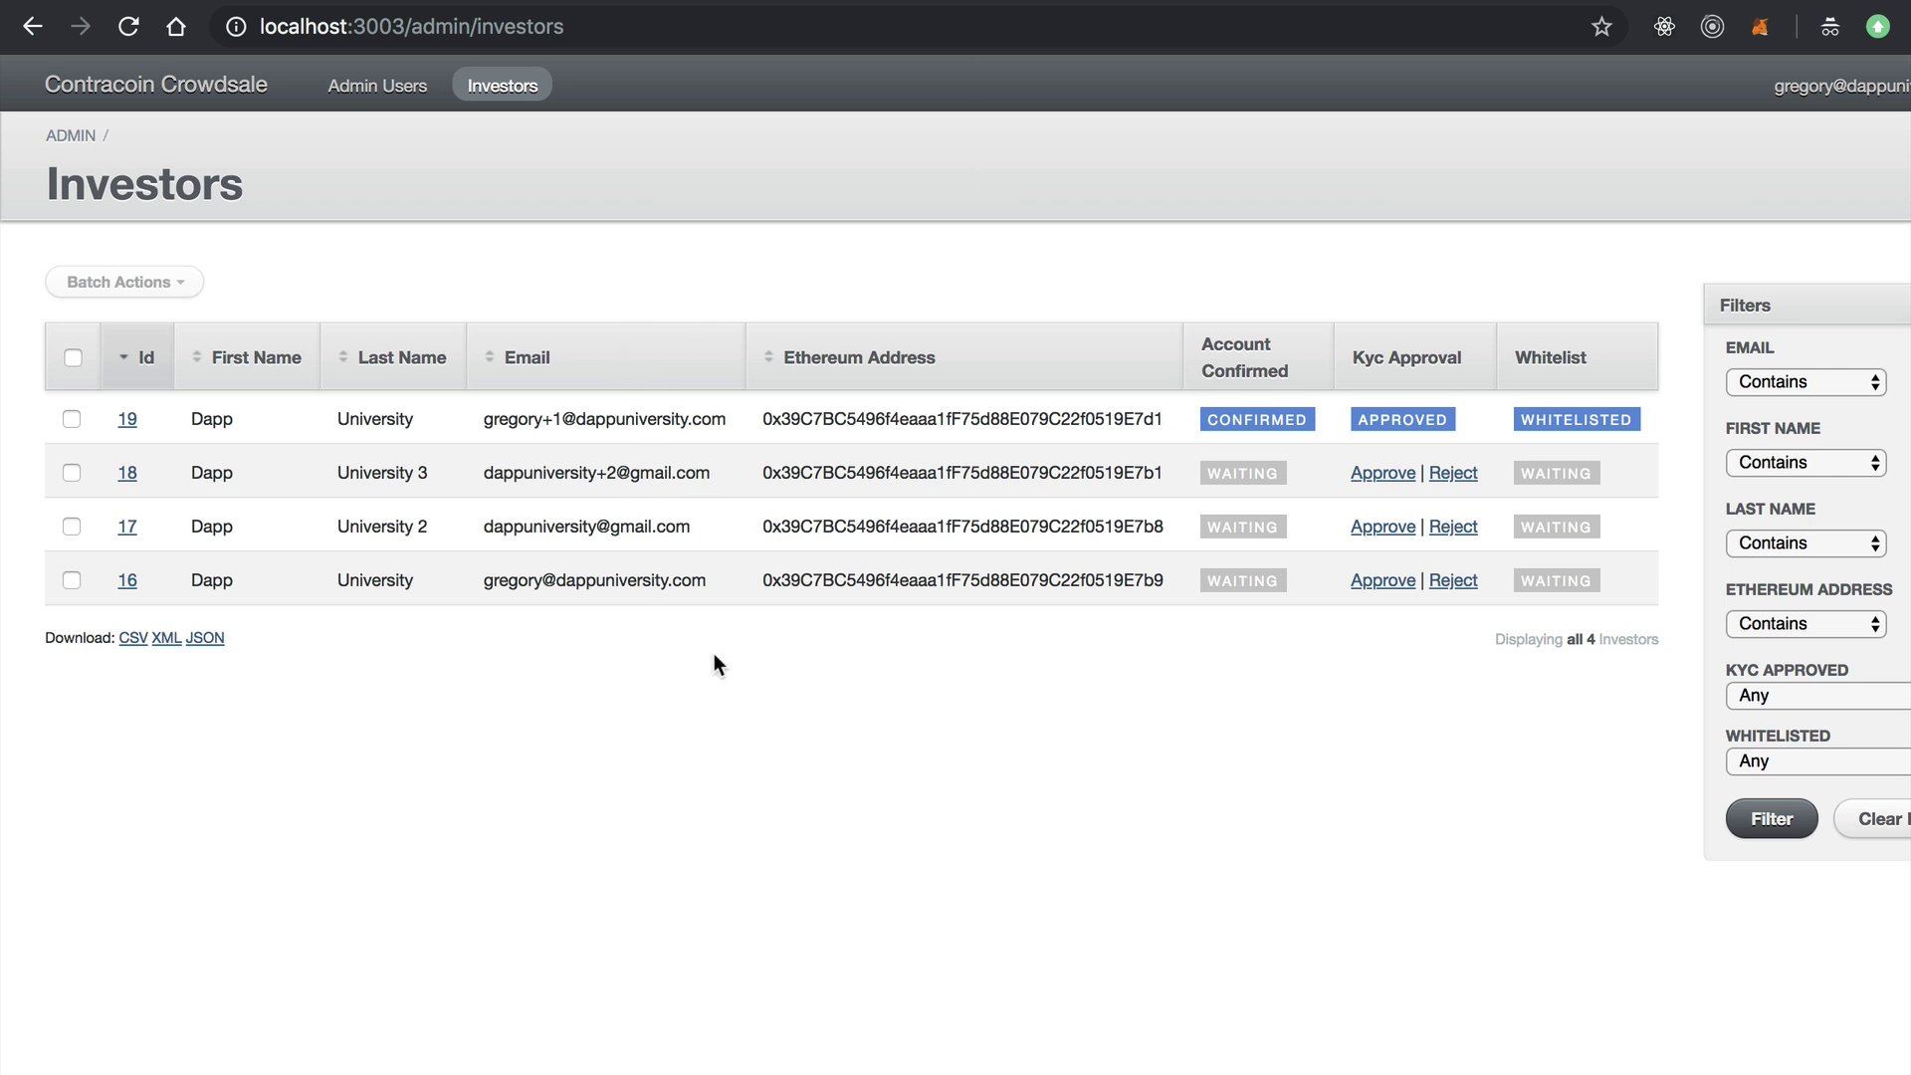
key("super+r")
left_click(127, 581)
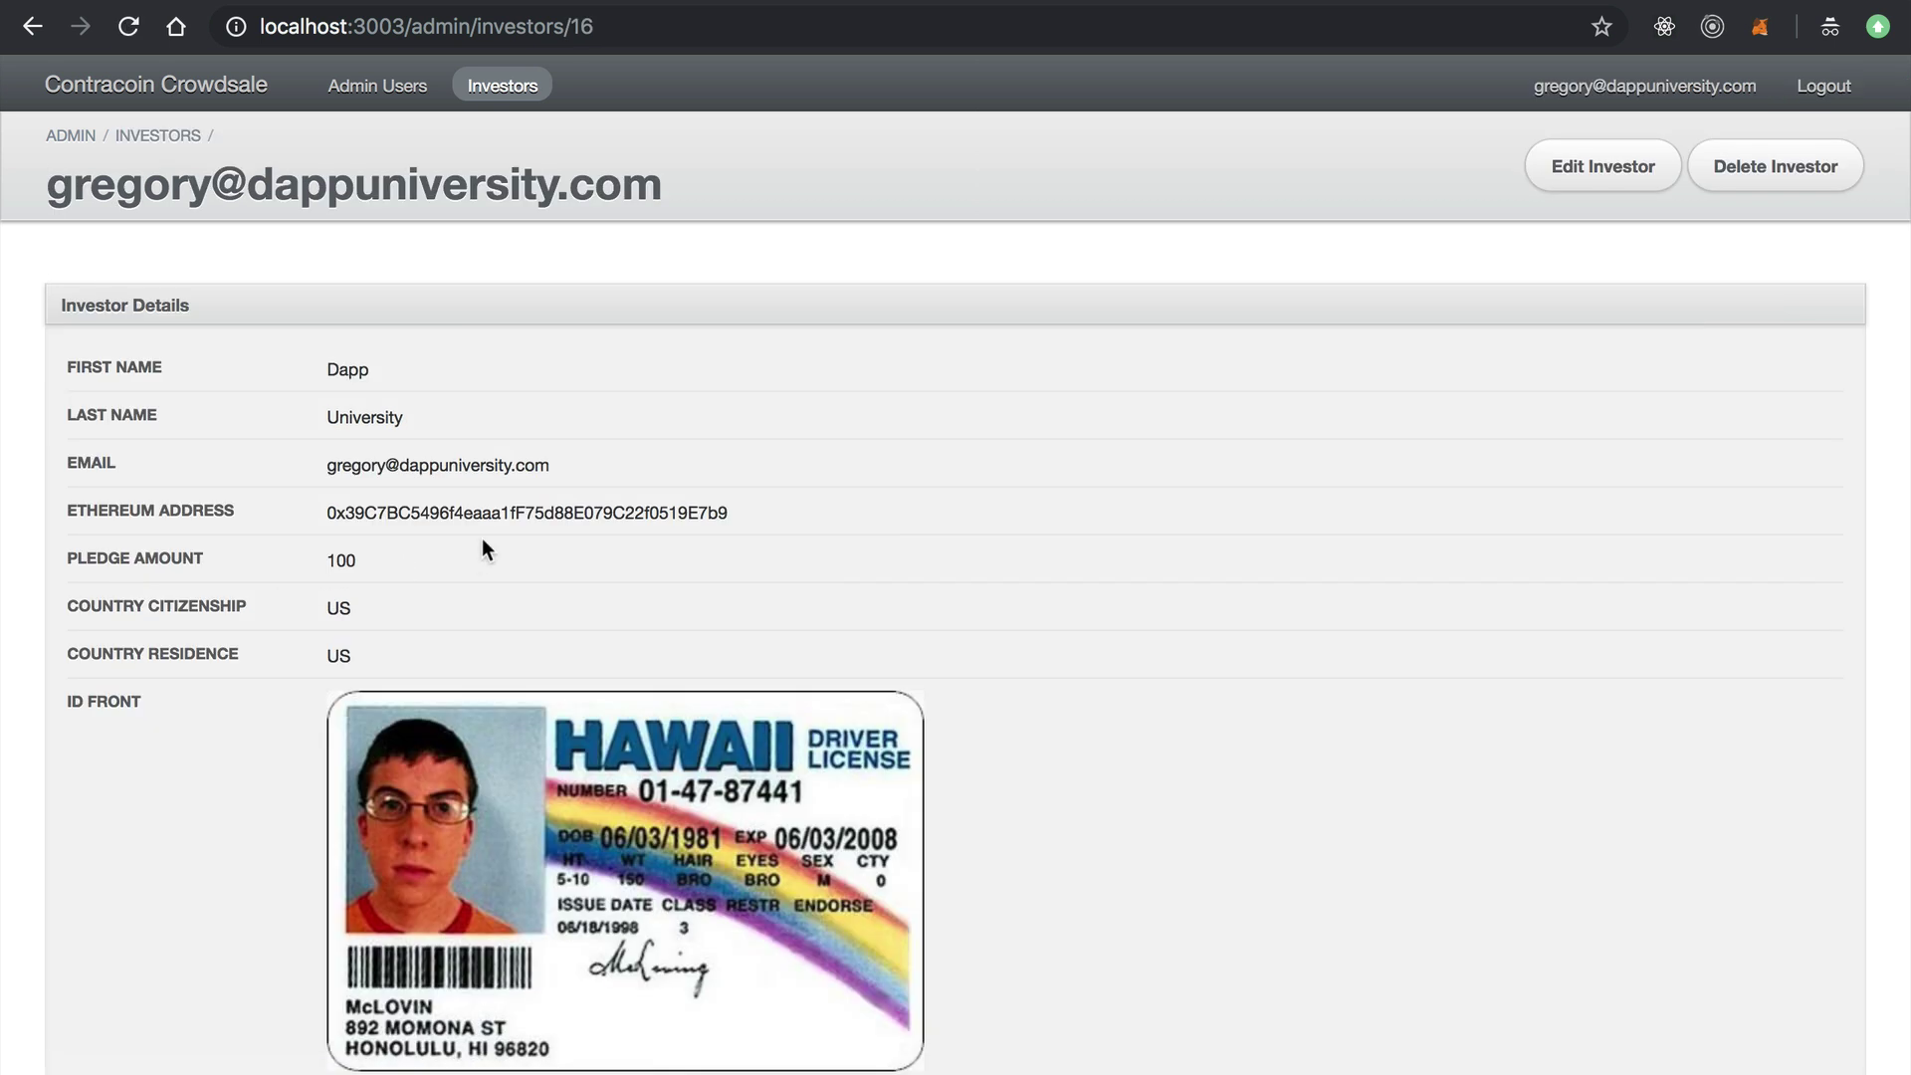
scroll(482, 537, "down", 1)
double_click(418, 430)
scroll(418, 418, "down", 2)
scroll(391, 319, "down", 3)
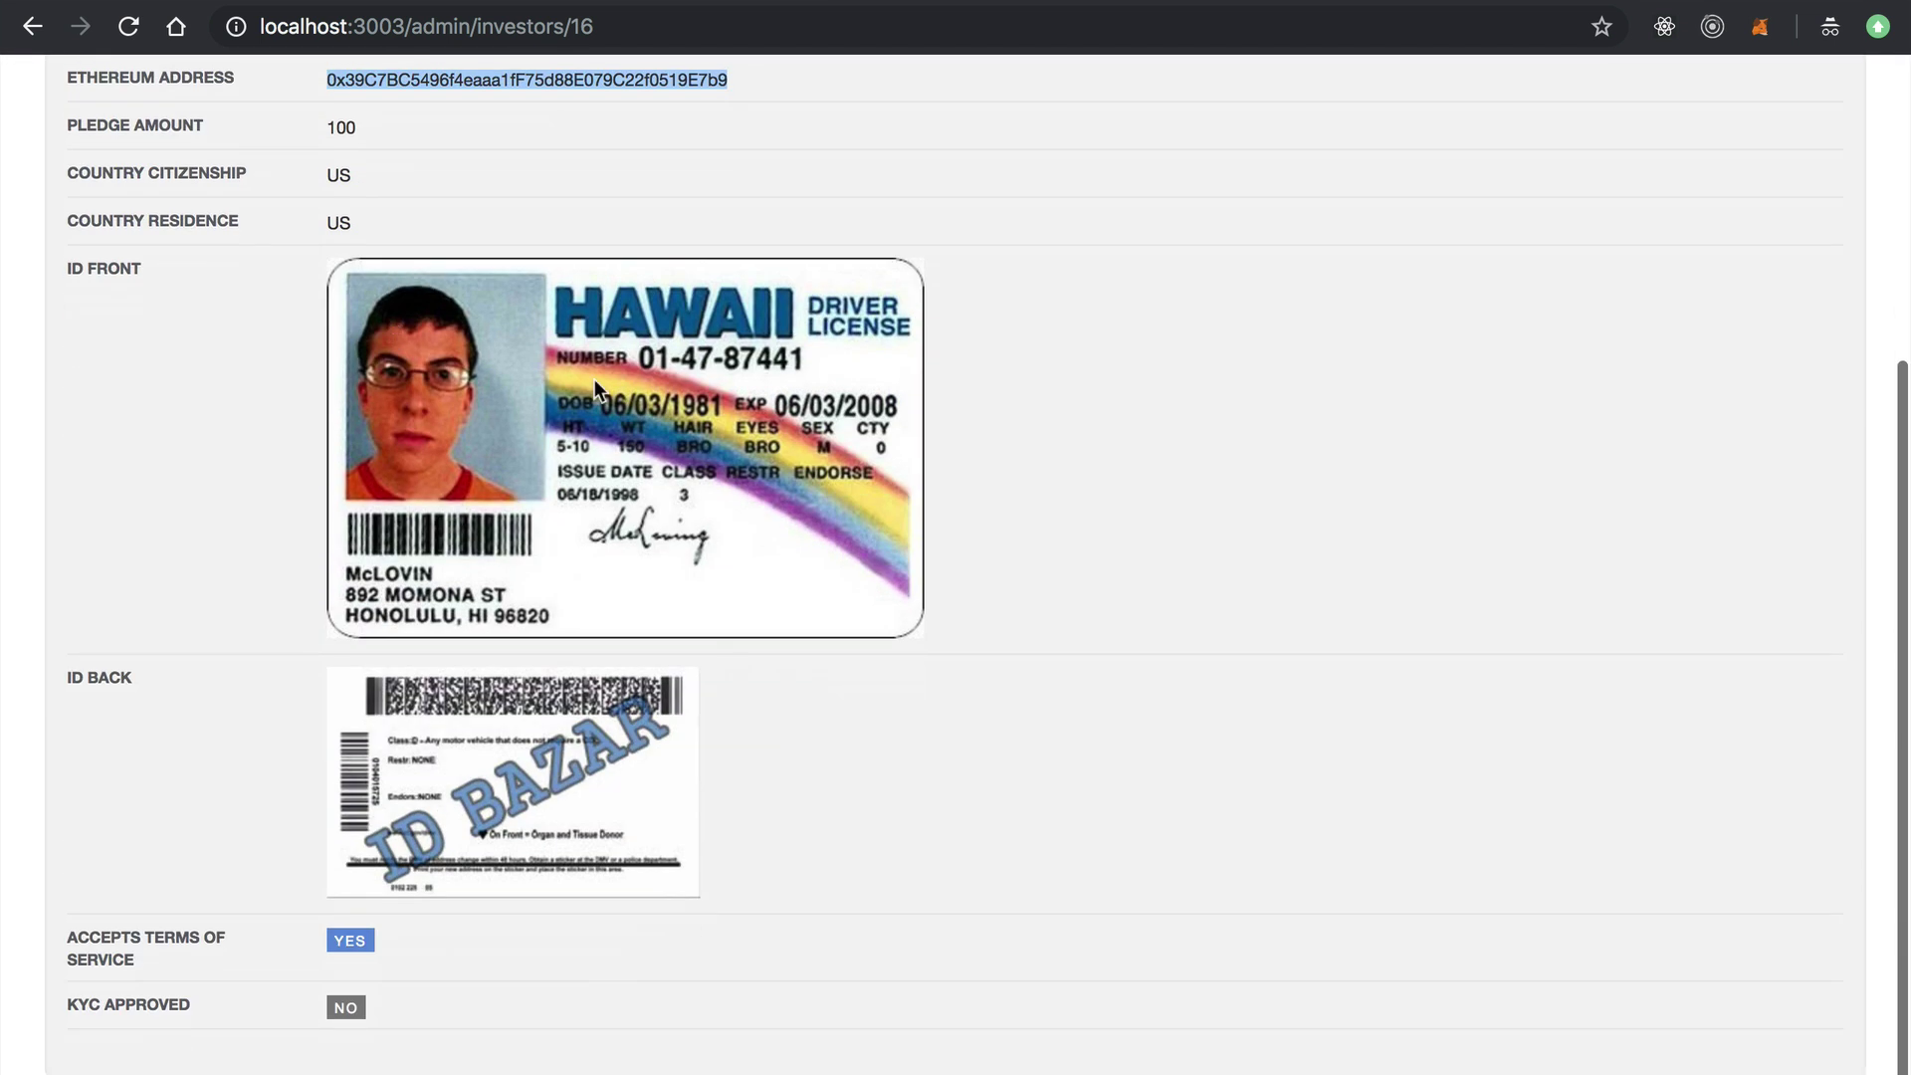
left_click(1031, 391)
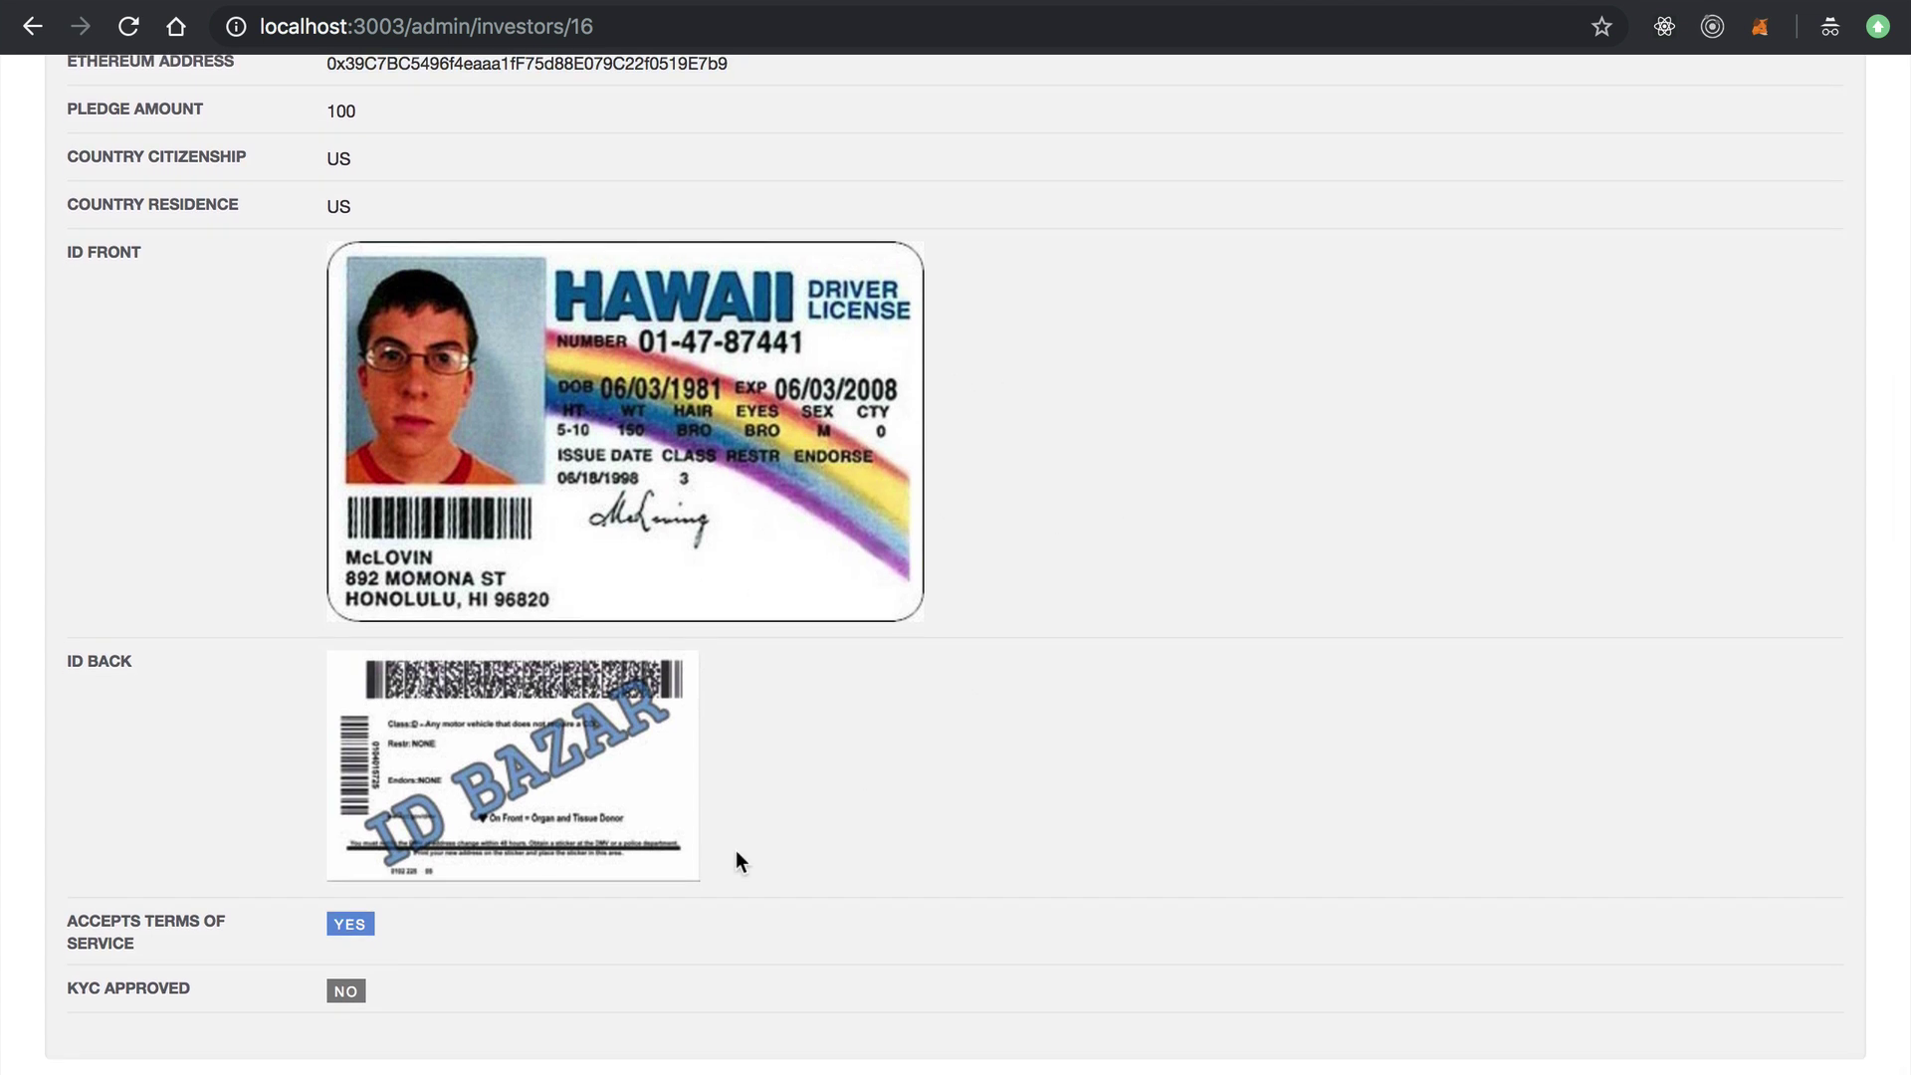
scroll(308, 597, "up", 5)
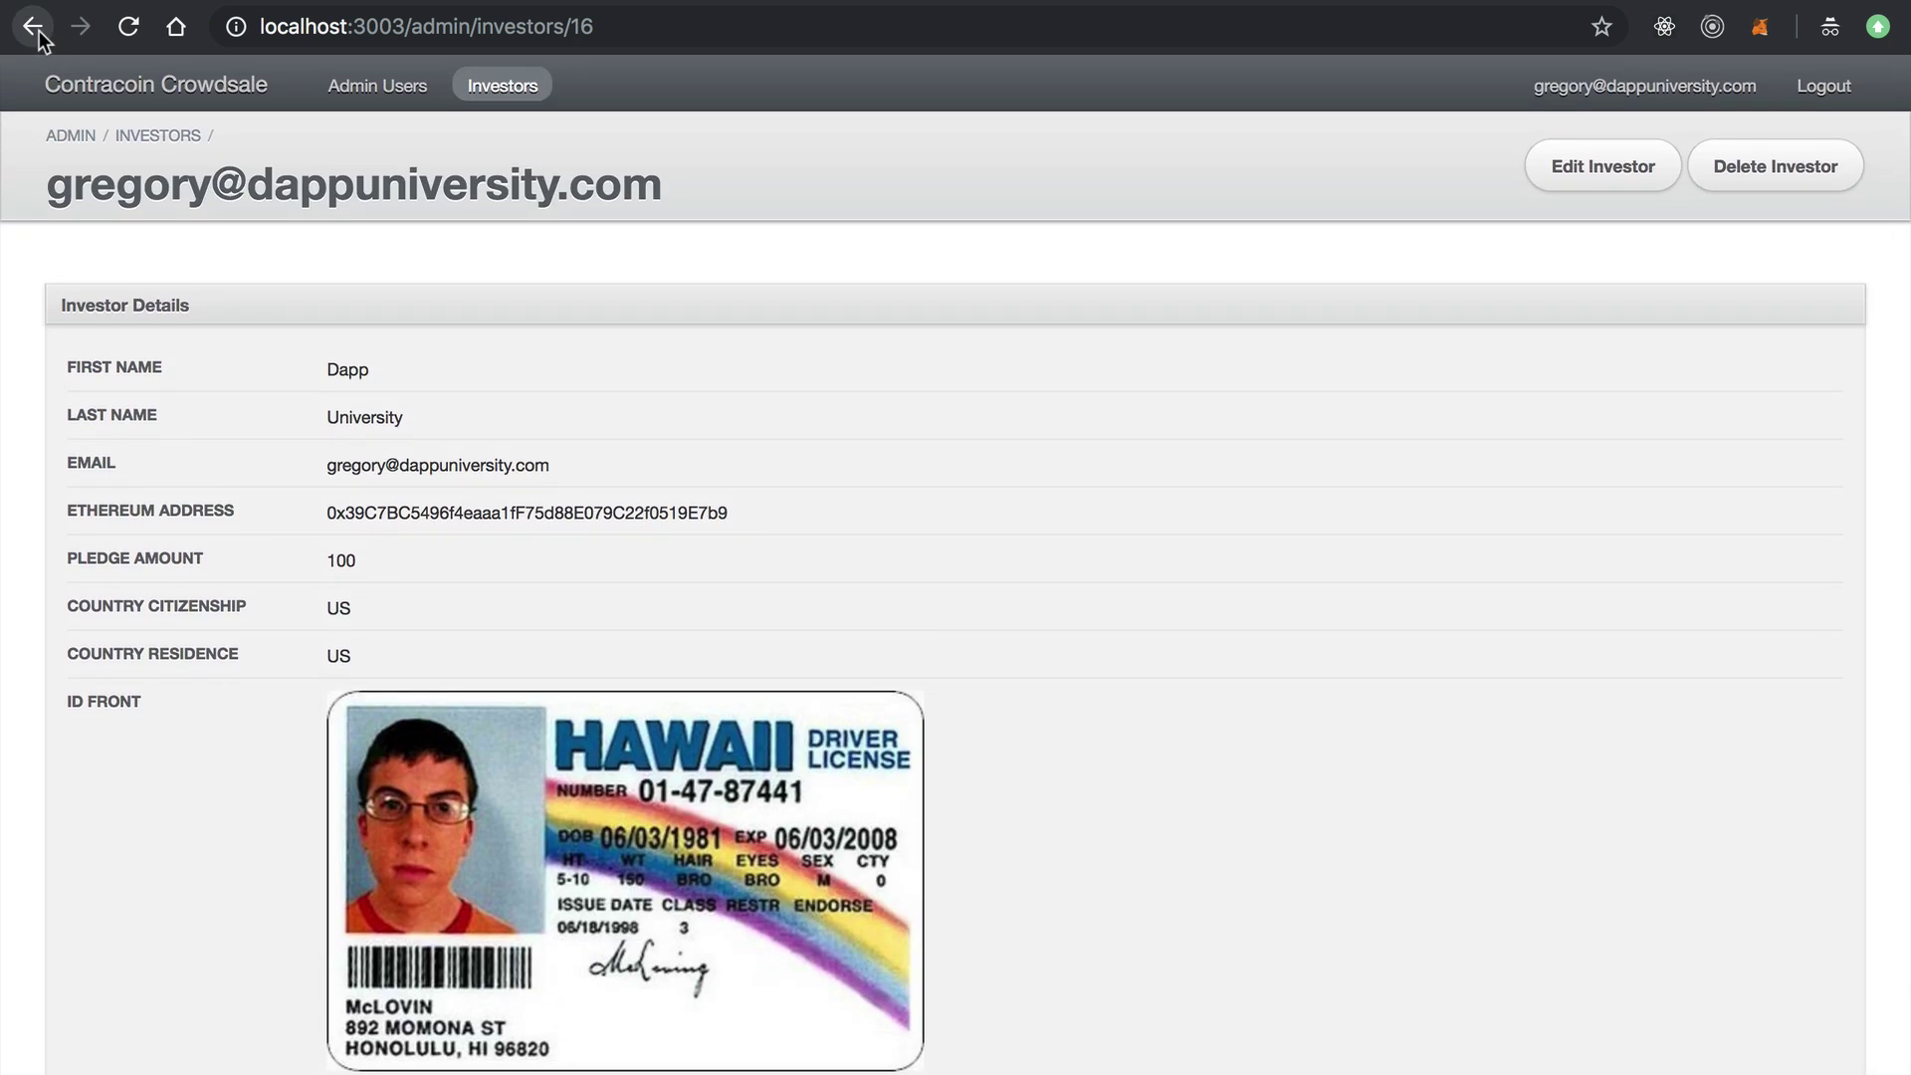
left_click(33, 26)
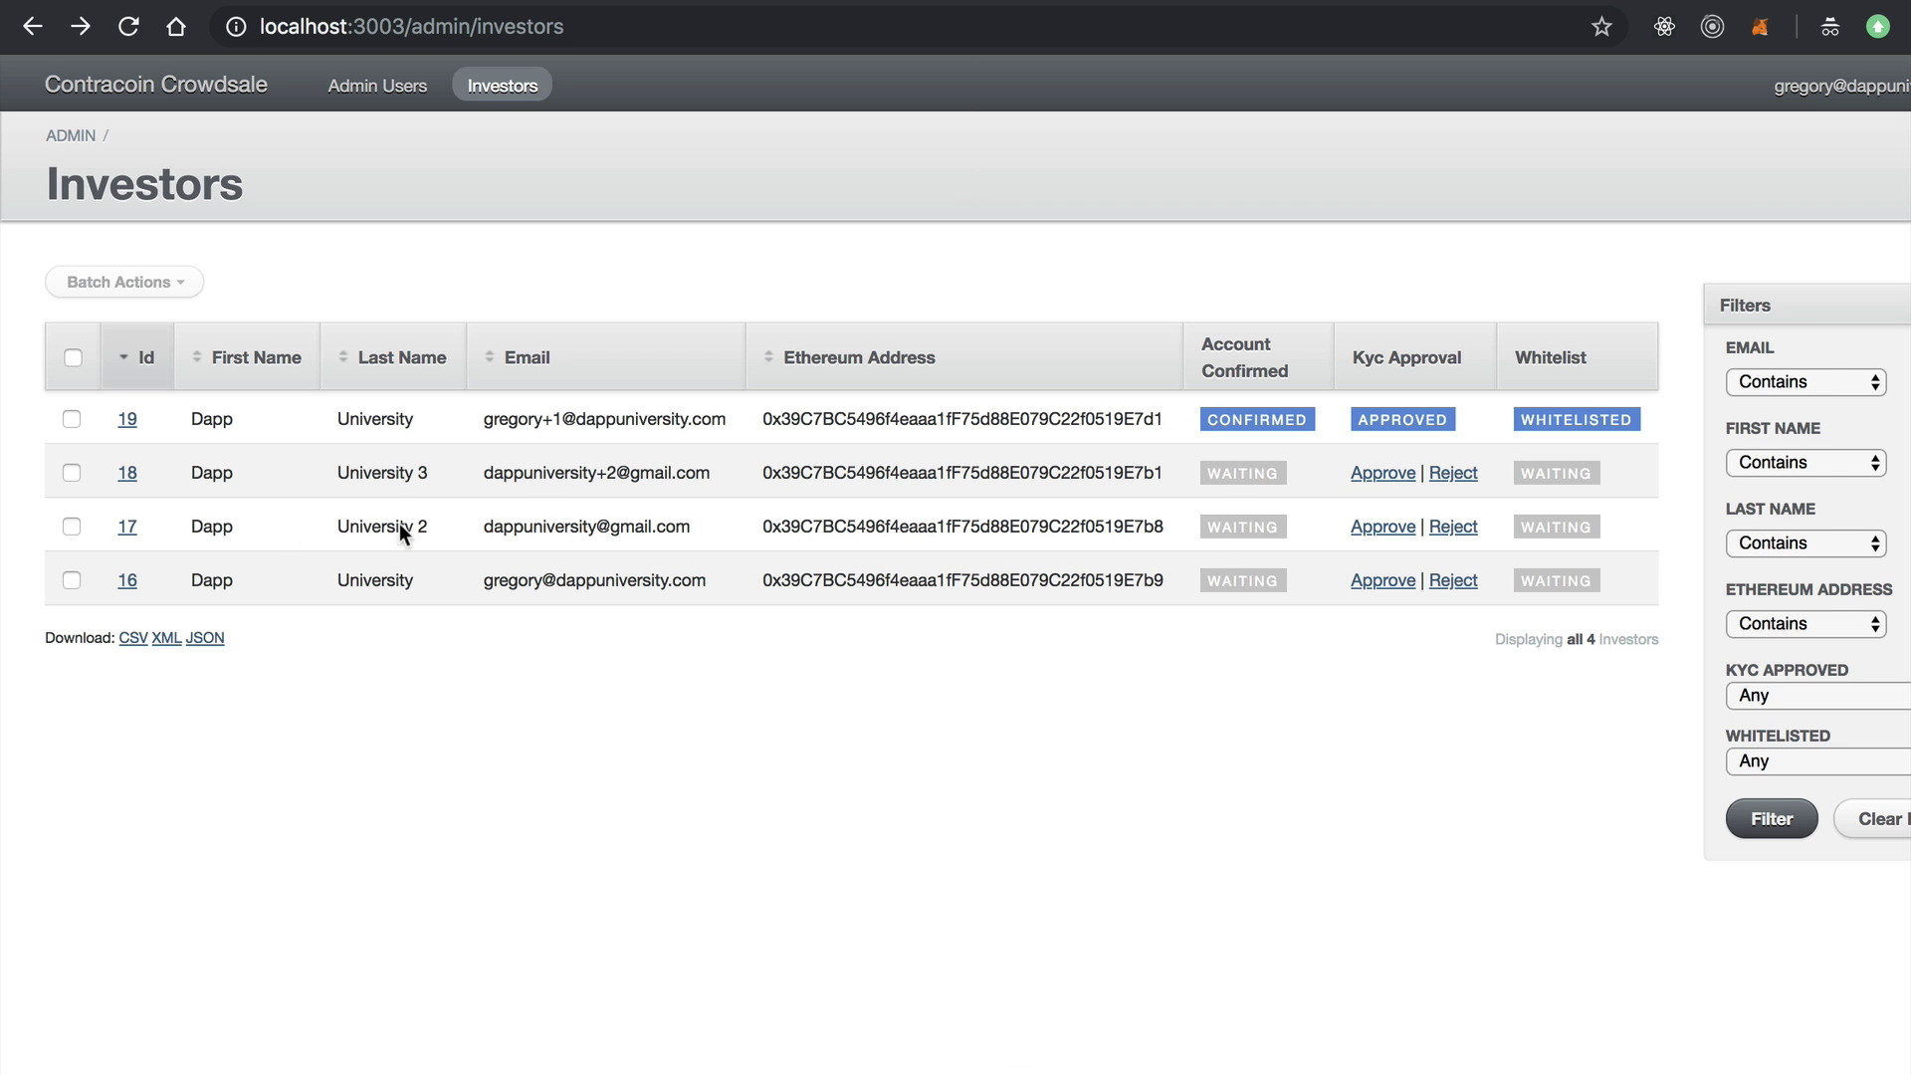
Approve investor 18's KYC, add them to the whitelist, and reload the list.
left_click(1386, 470)
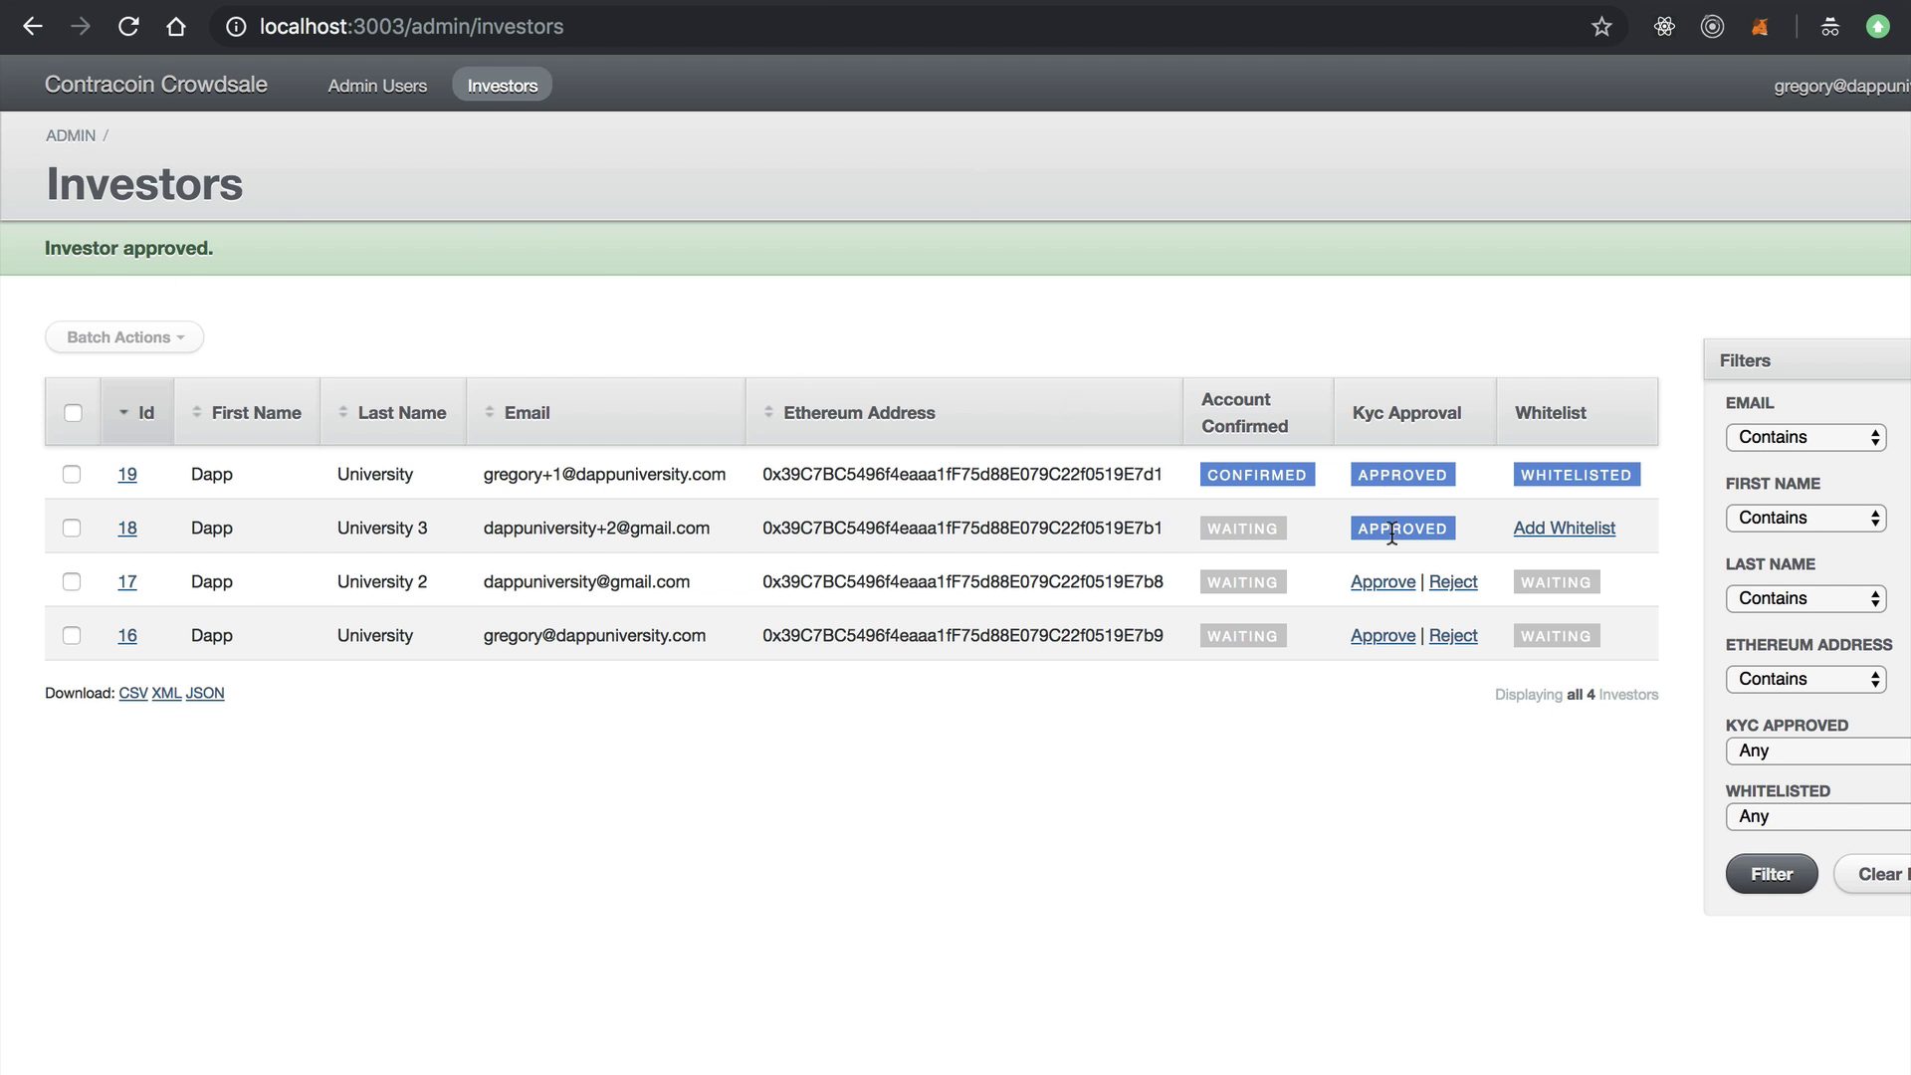
left_click(1560, 529)
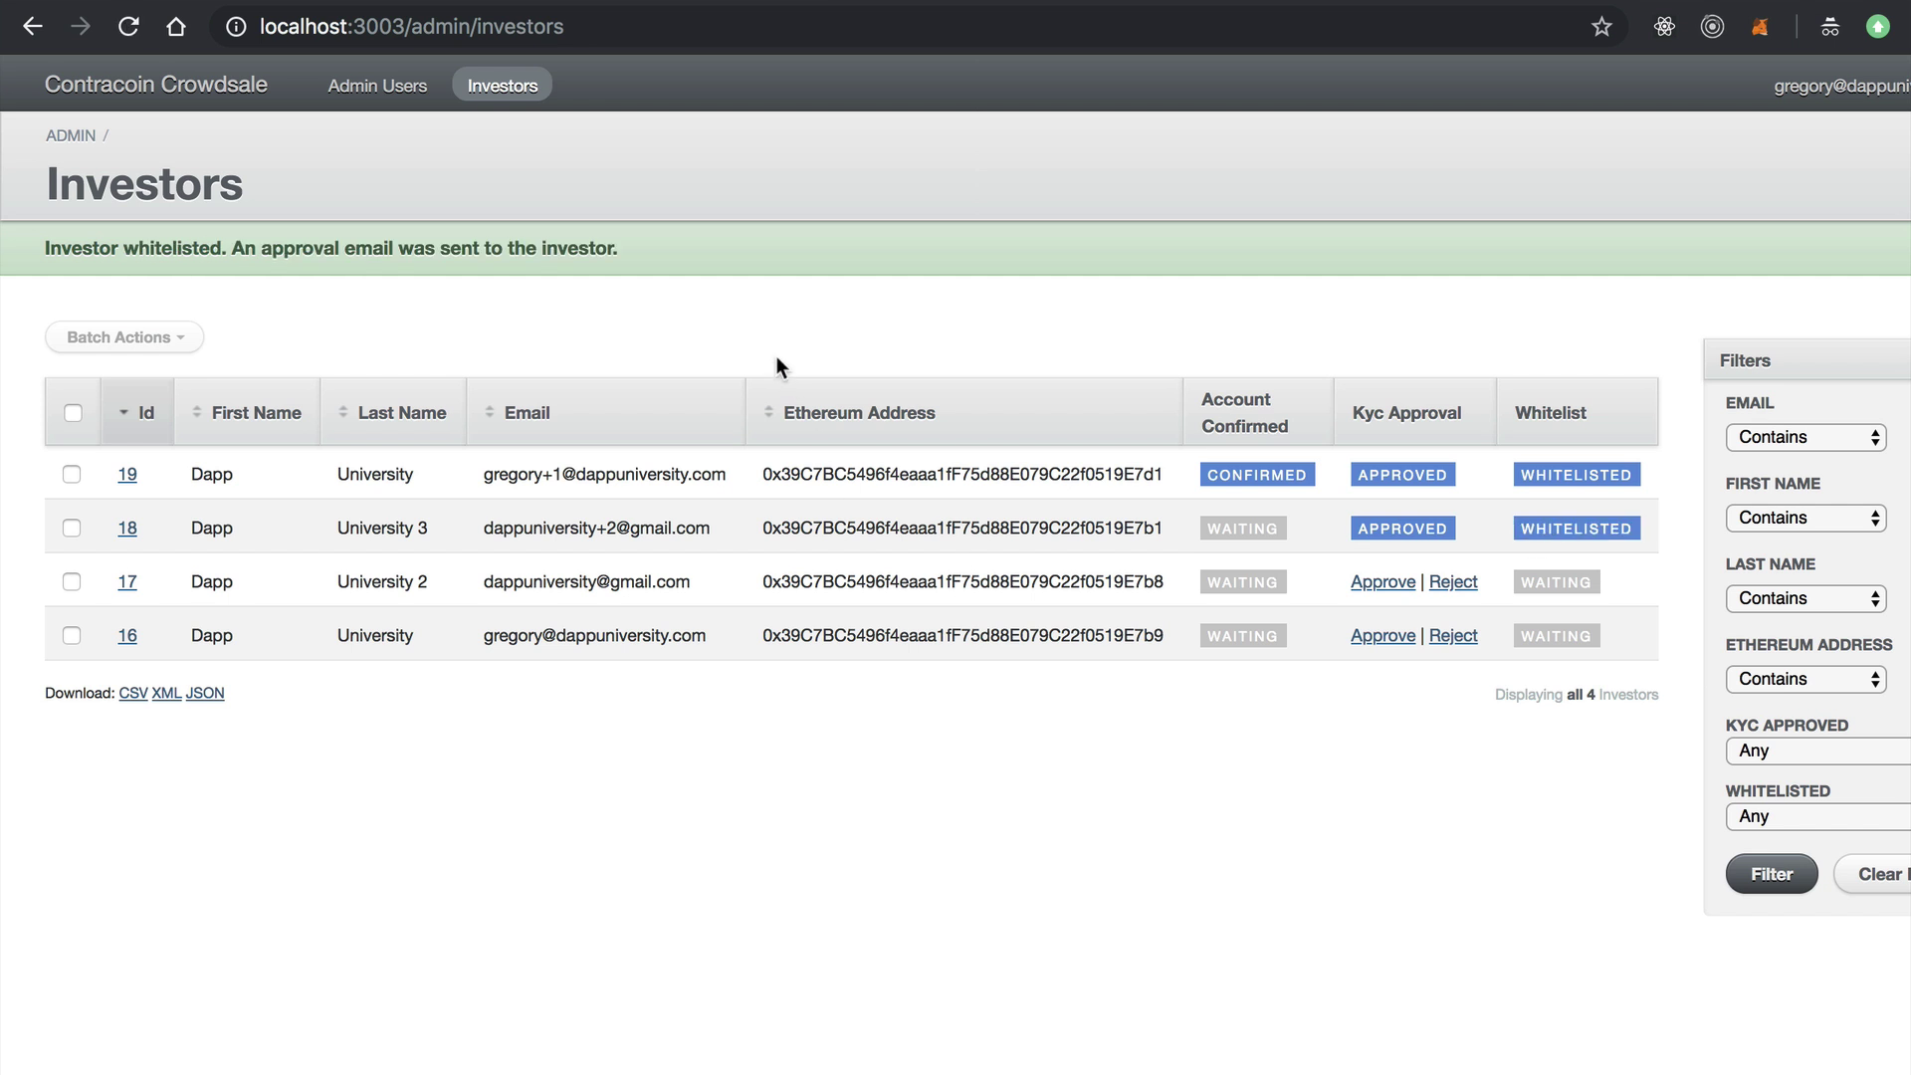
key("super+r")
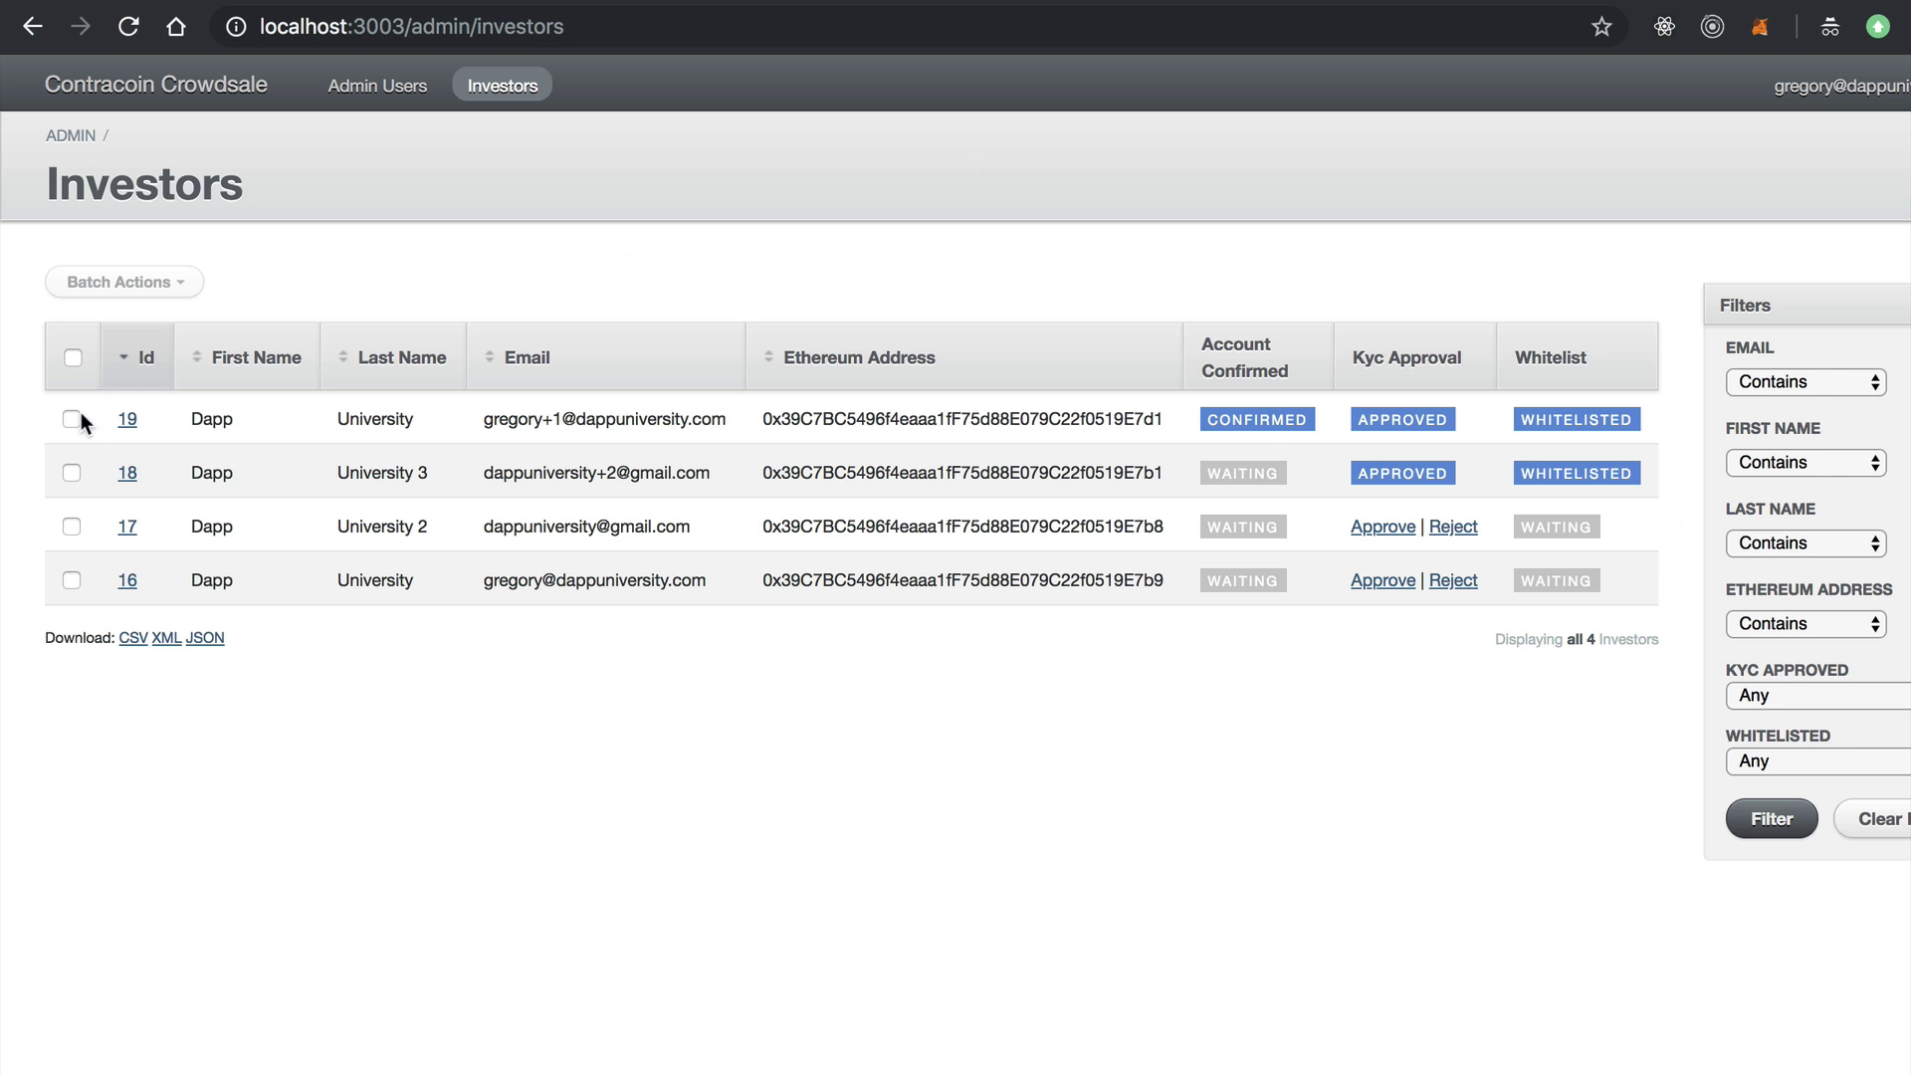
Batch-approve KYC for investors 17 and 16.
left_click(72, 526)
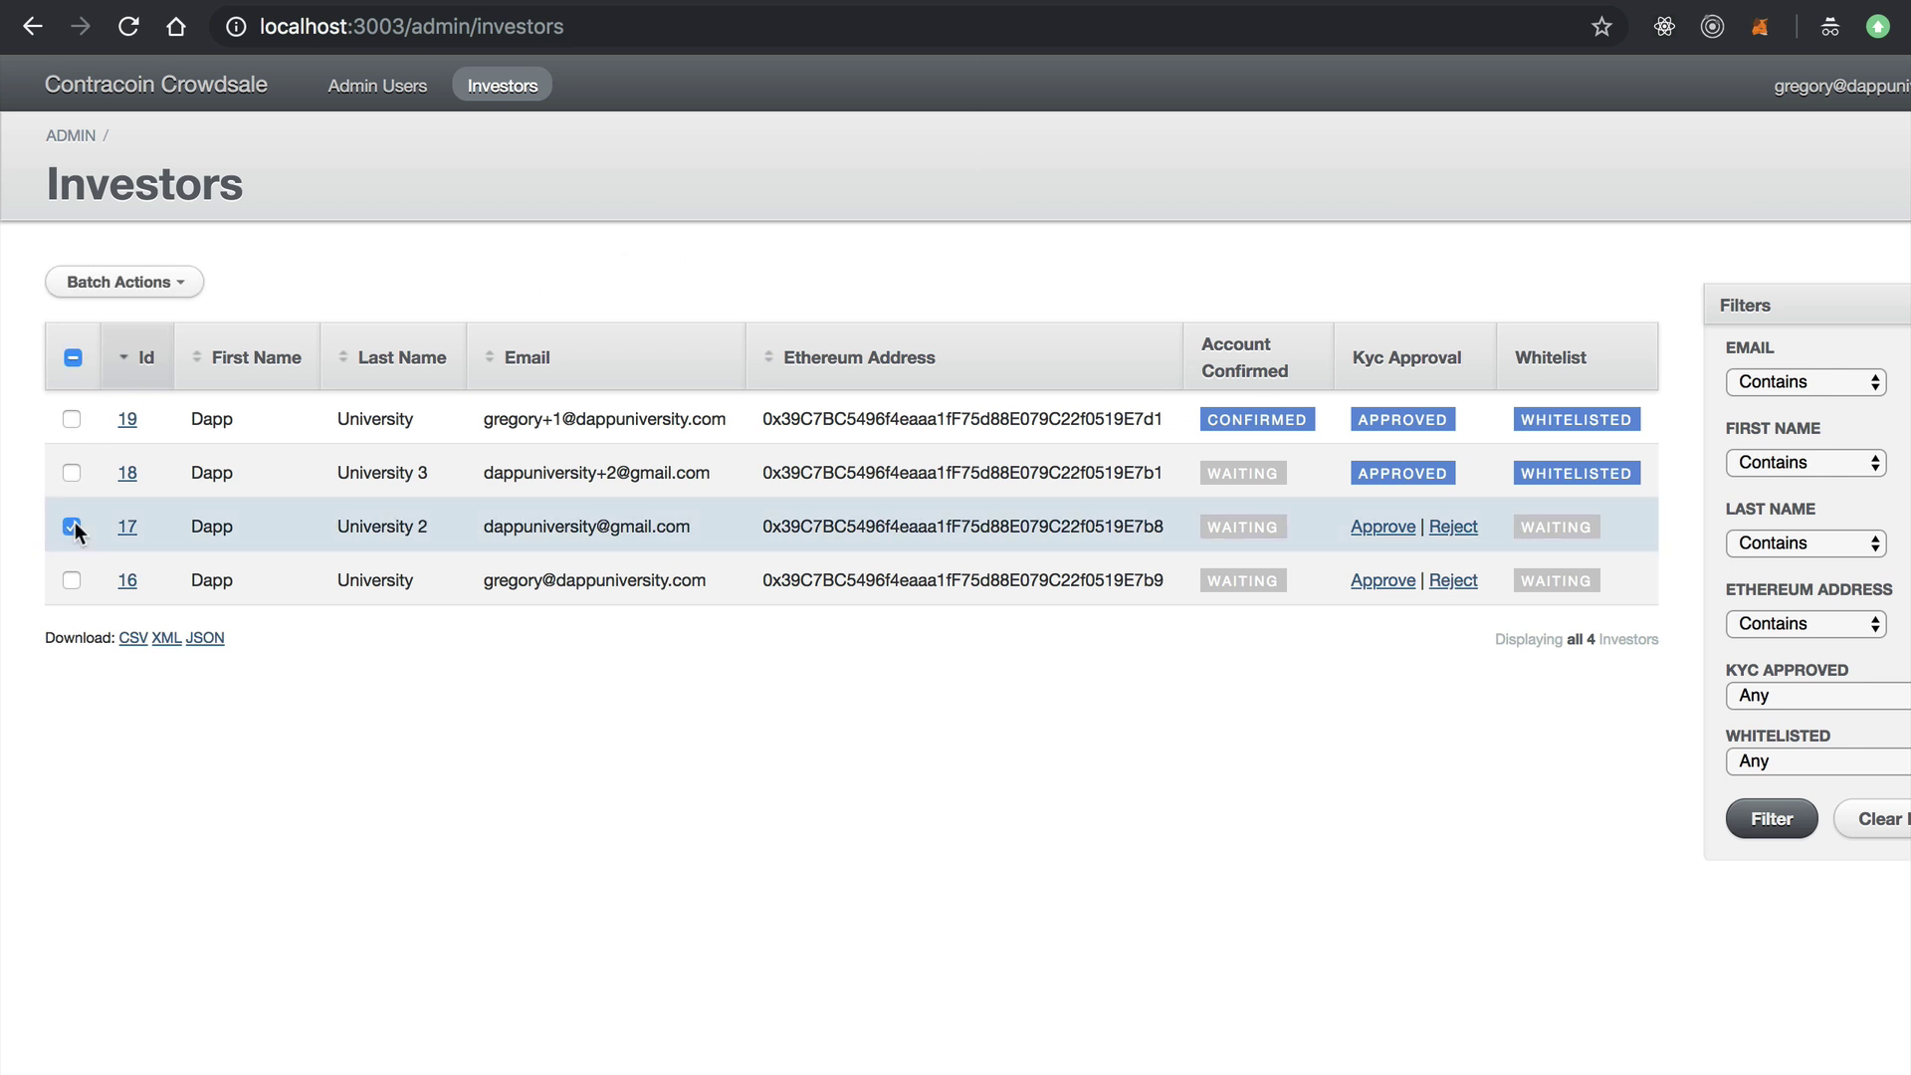
left_click(72, 580)
left_click(161, 287)
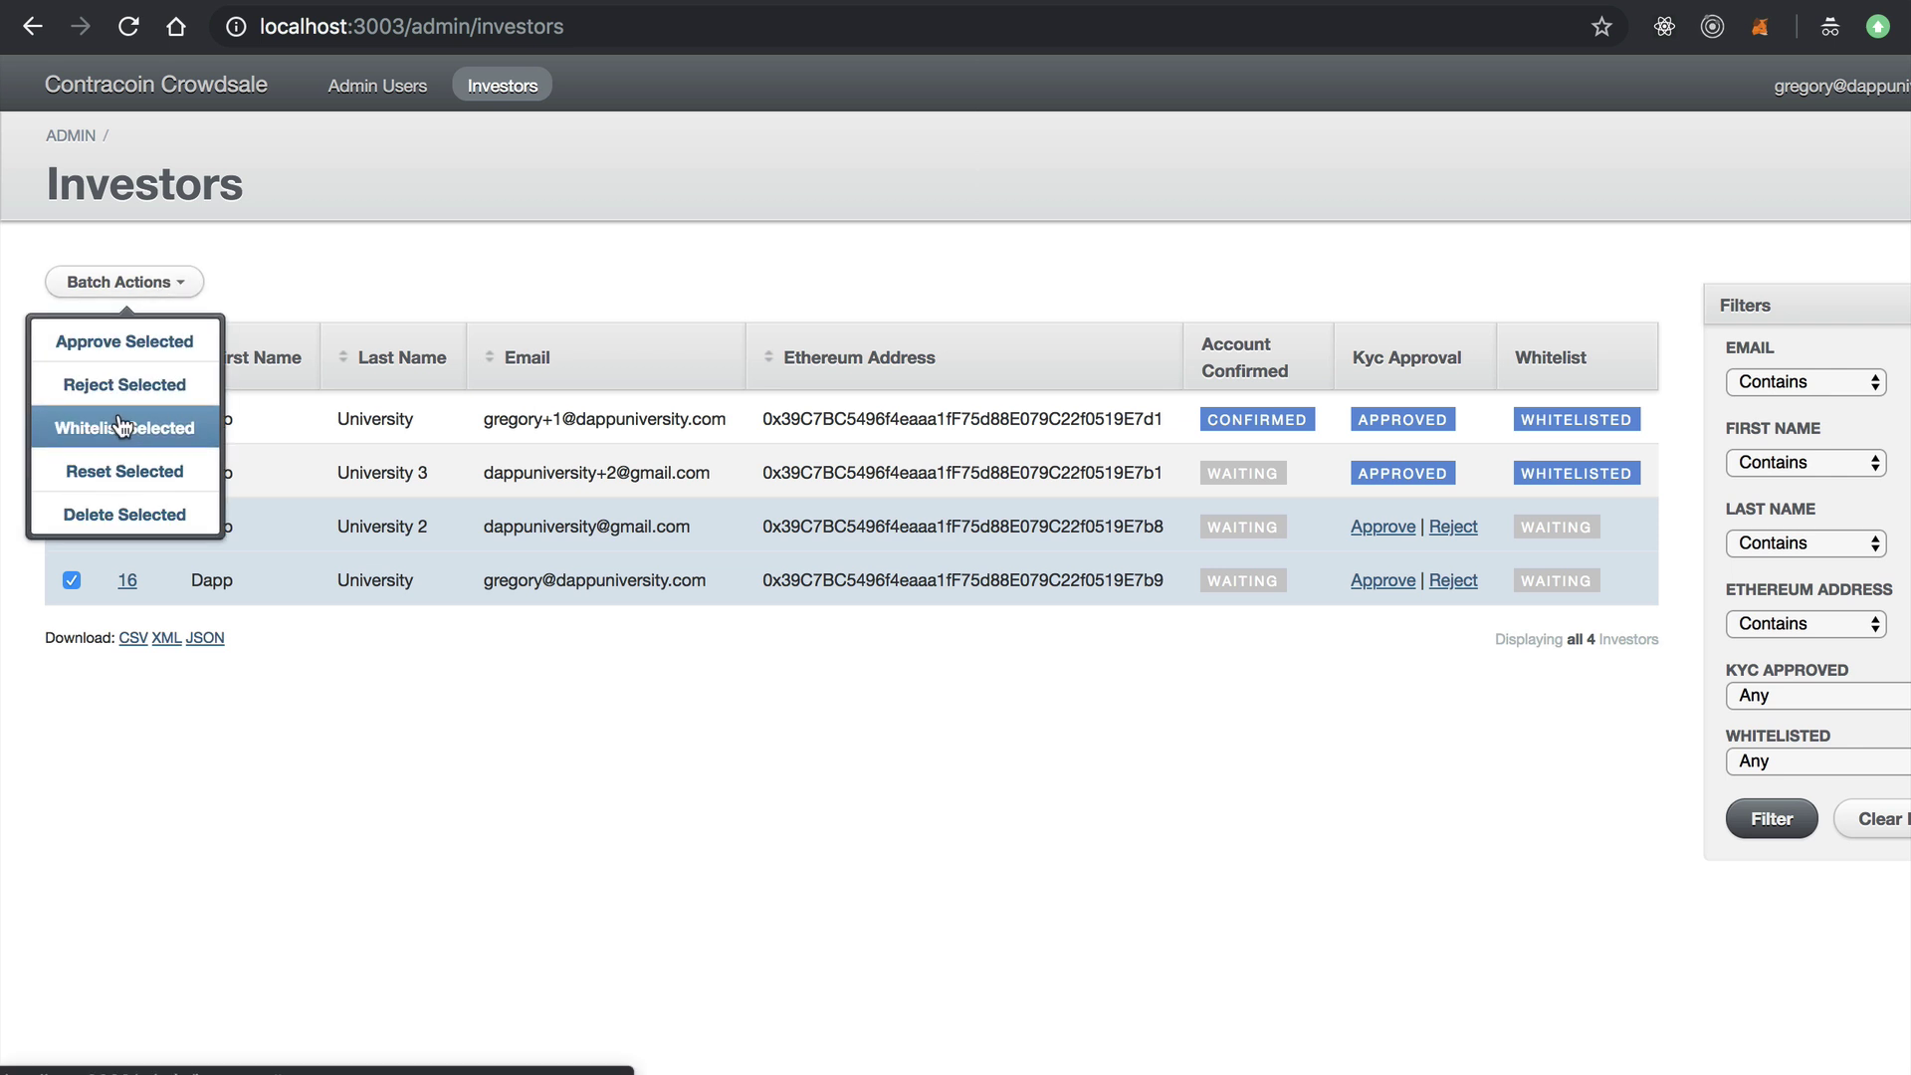
left_click(119, 343)
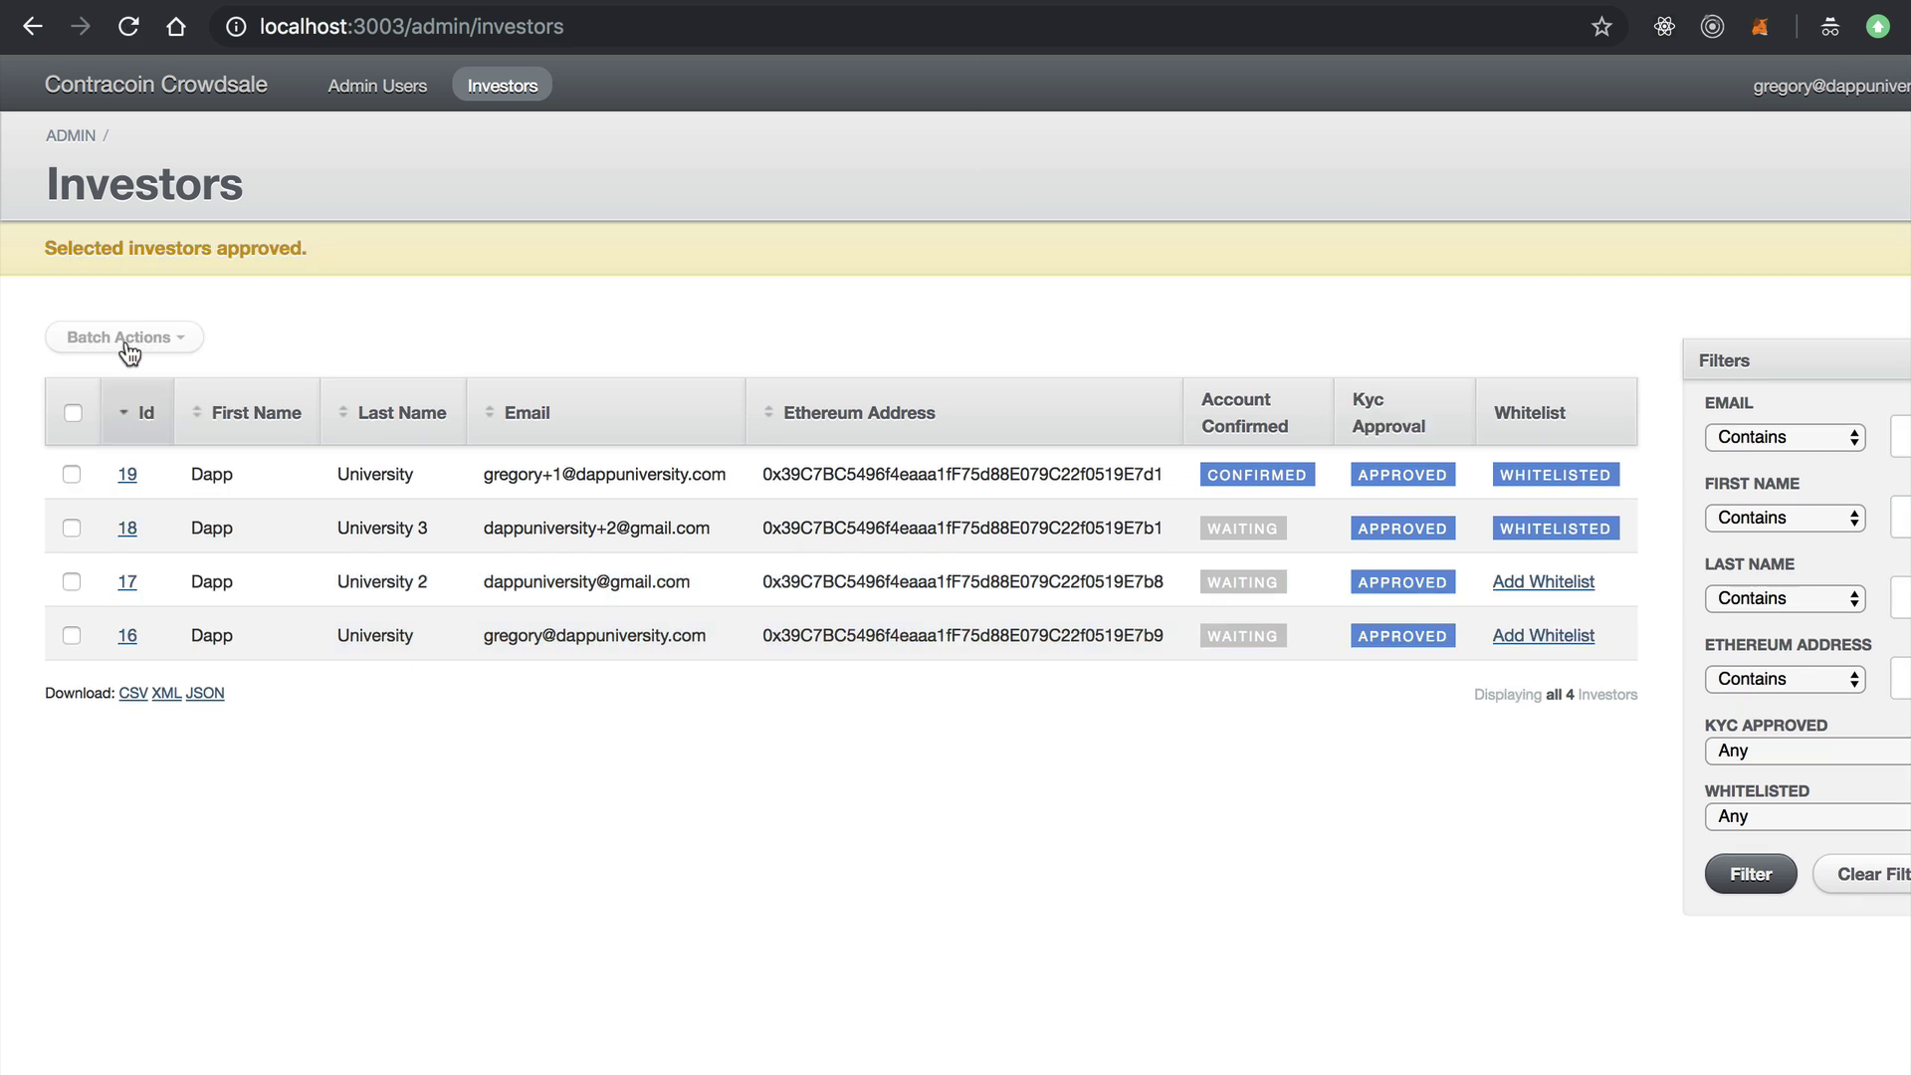
Batch-whitelist investors 17 and 16.
left_click(71, 582)
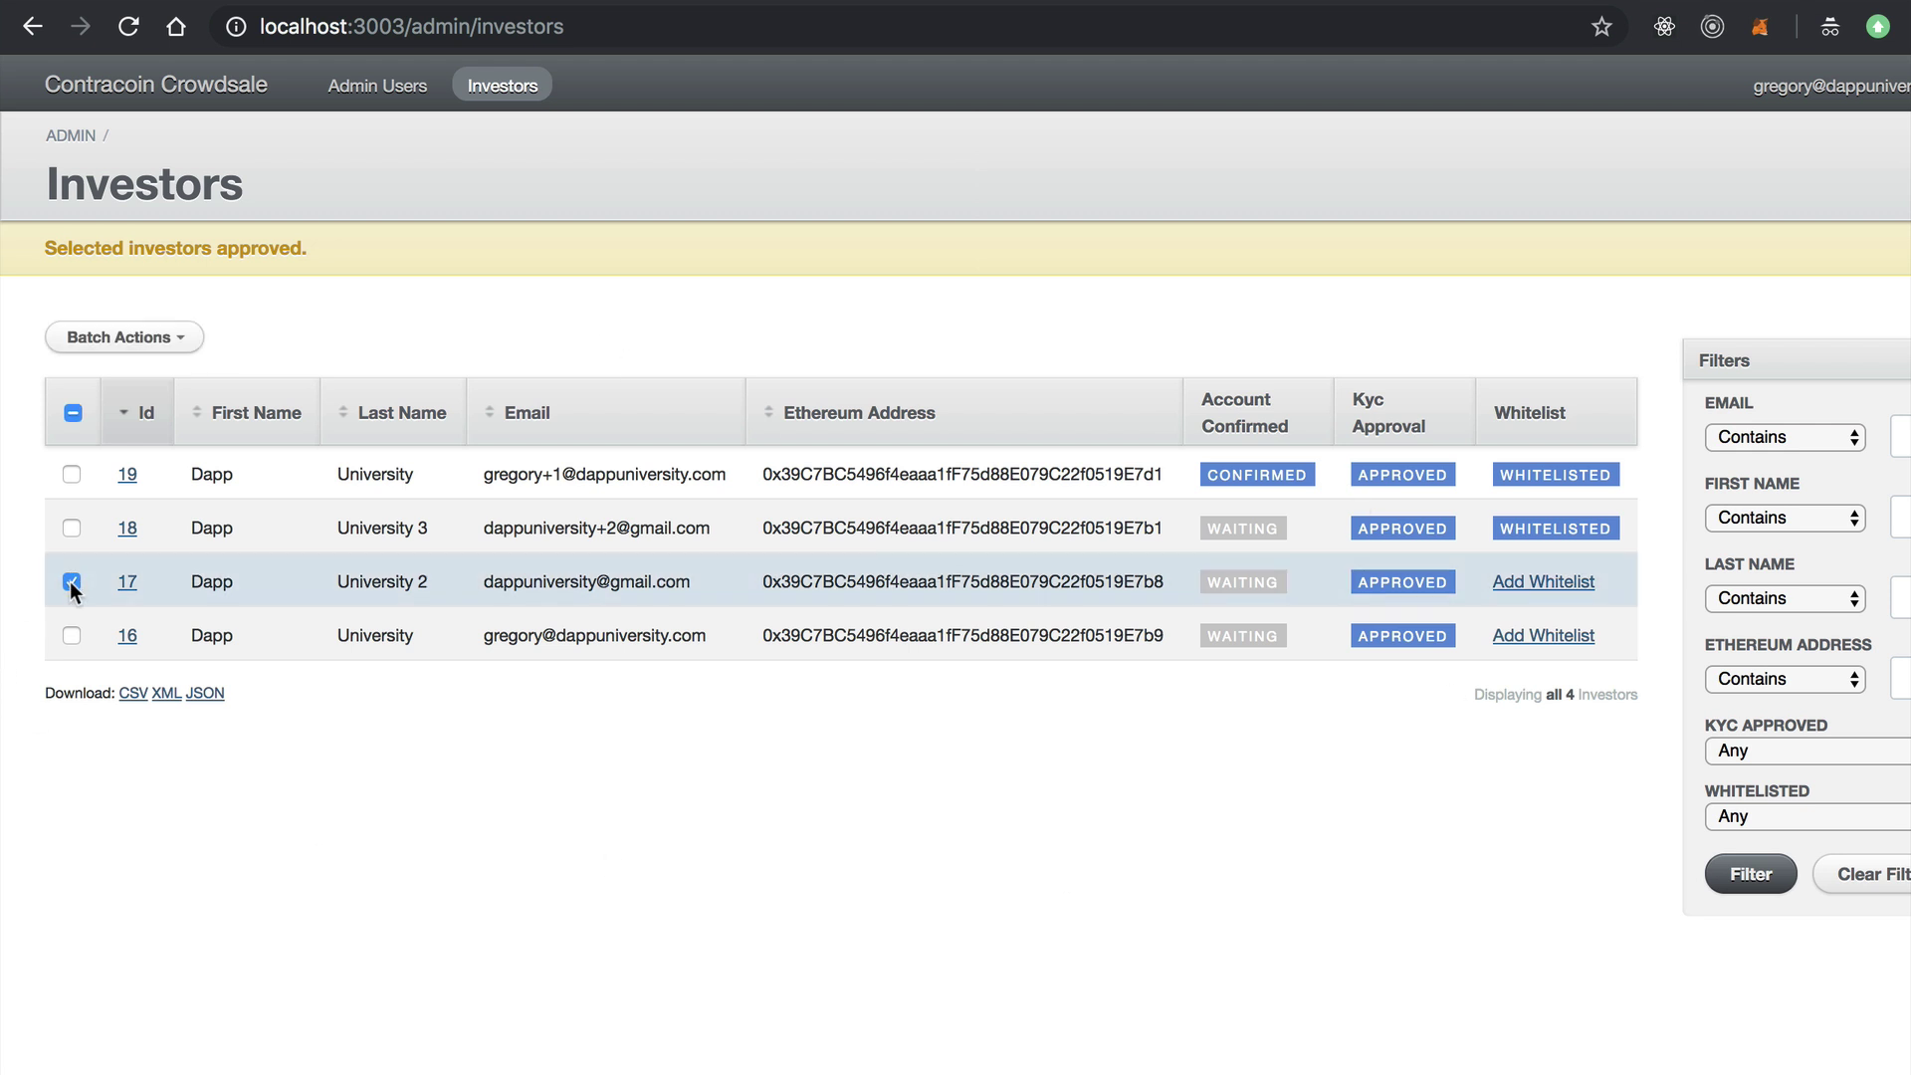
left_click(72, 635)
left_click(131, 343)
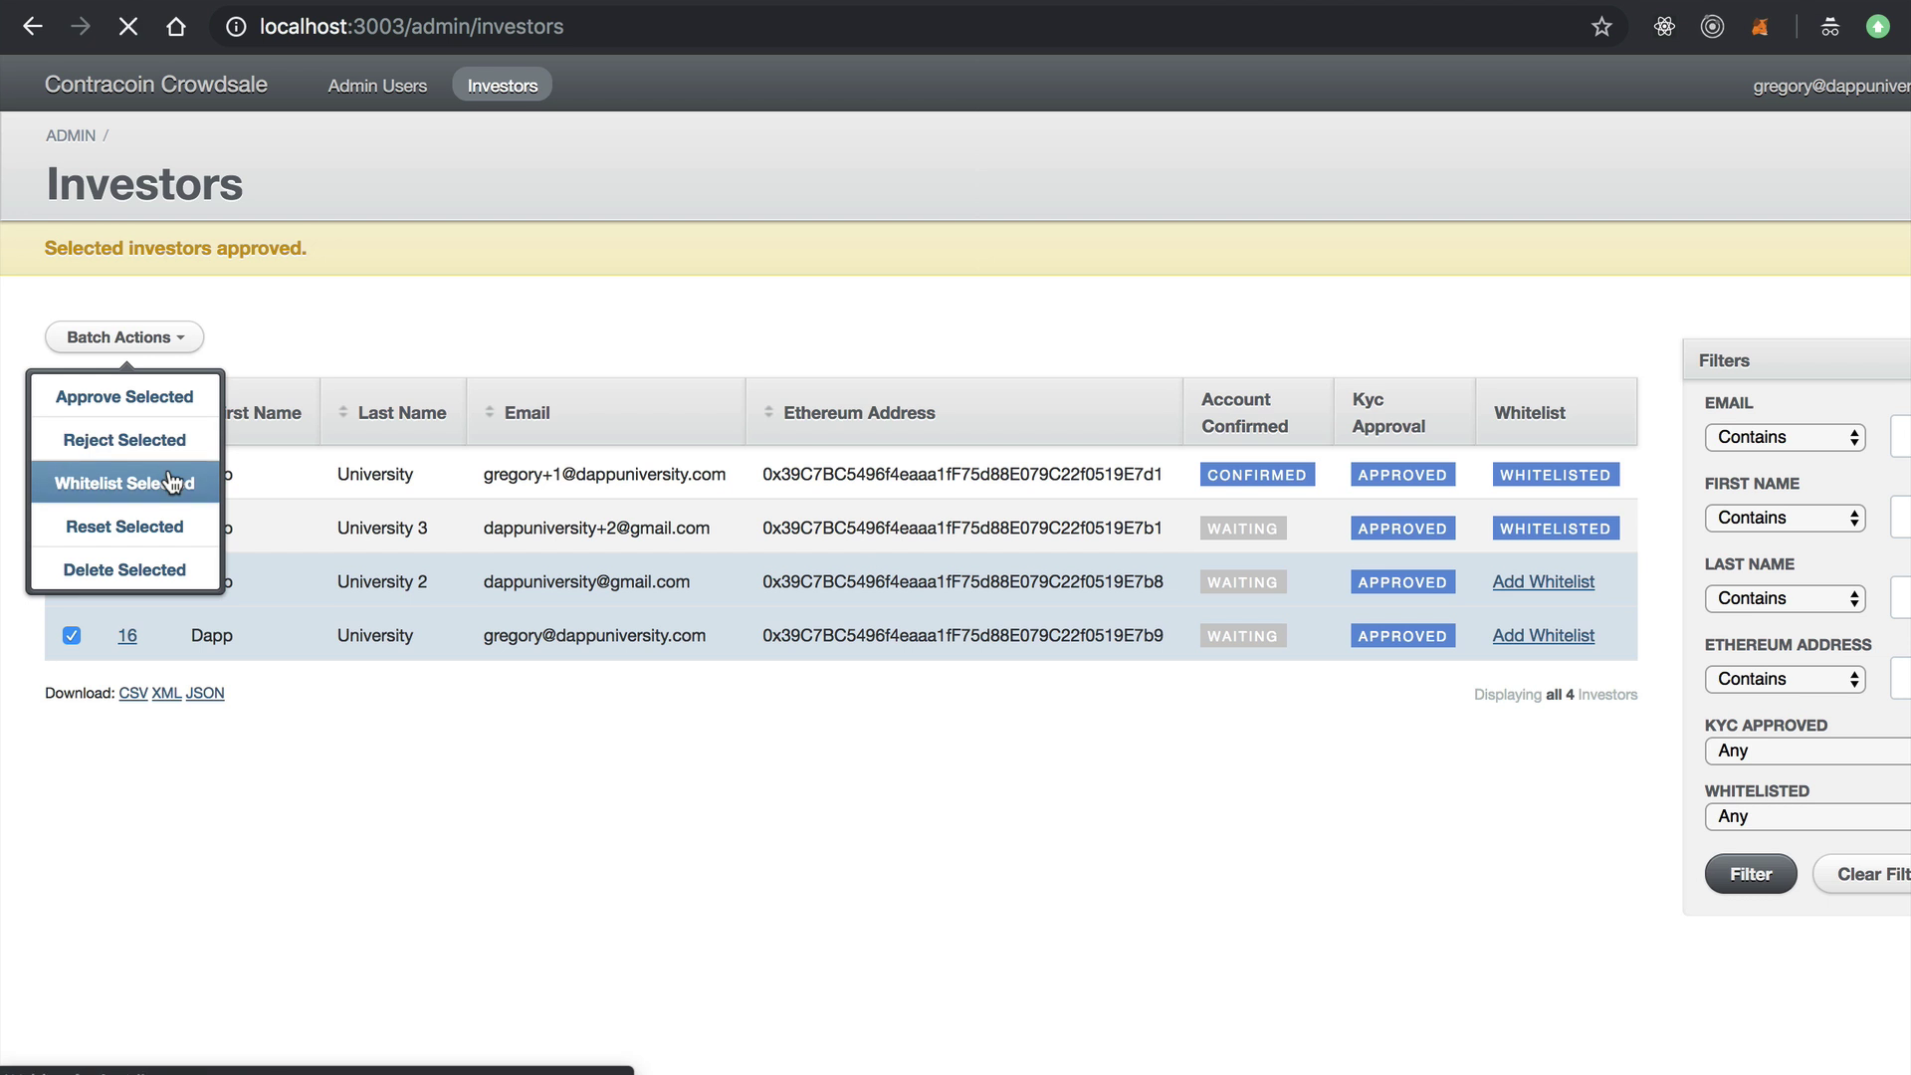
left_click(169, 484)
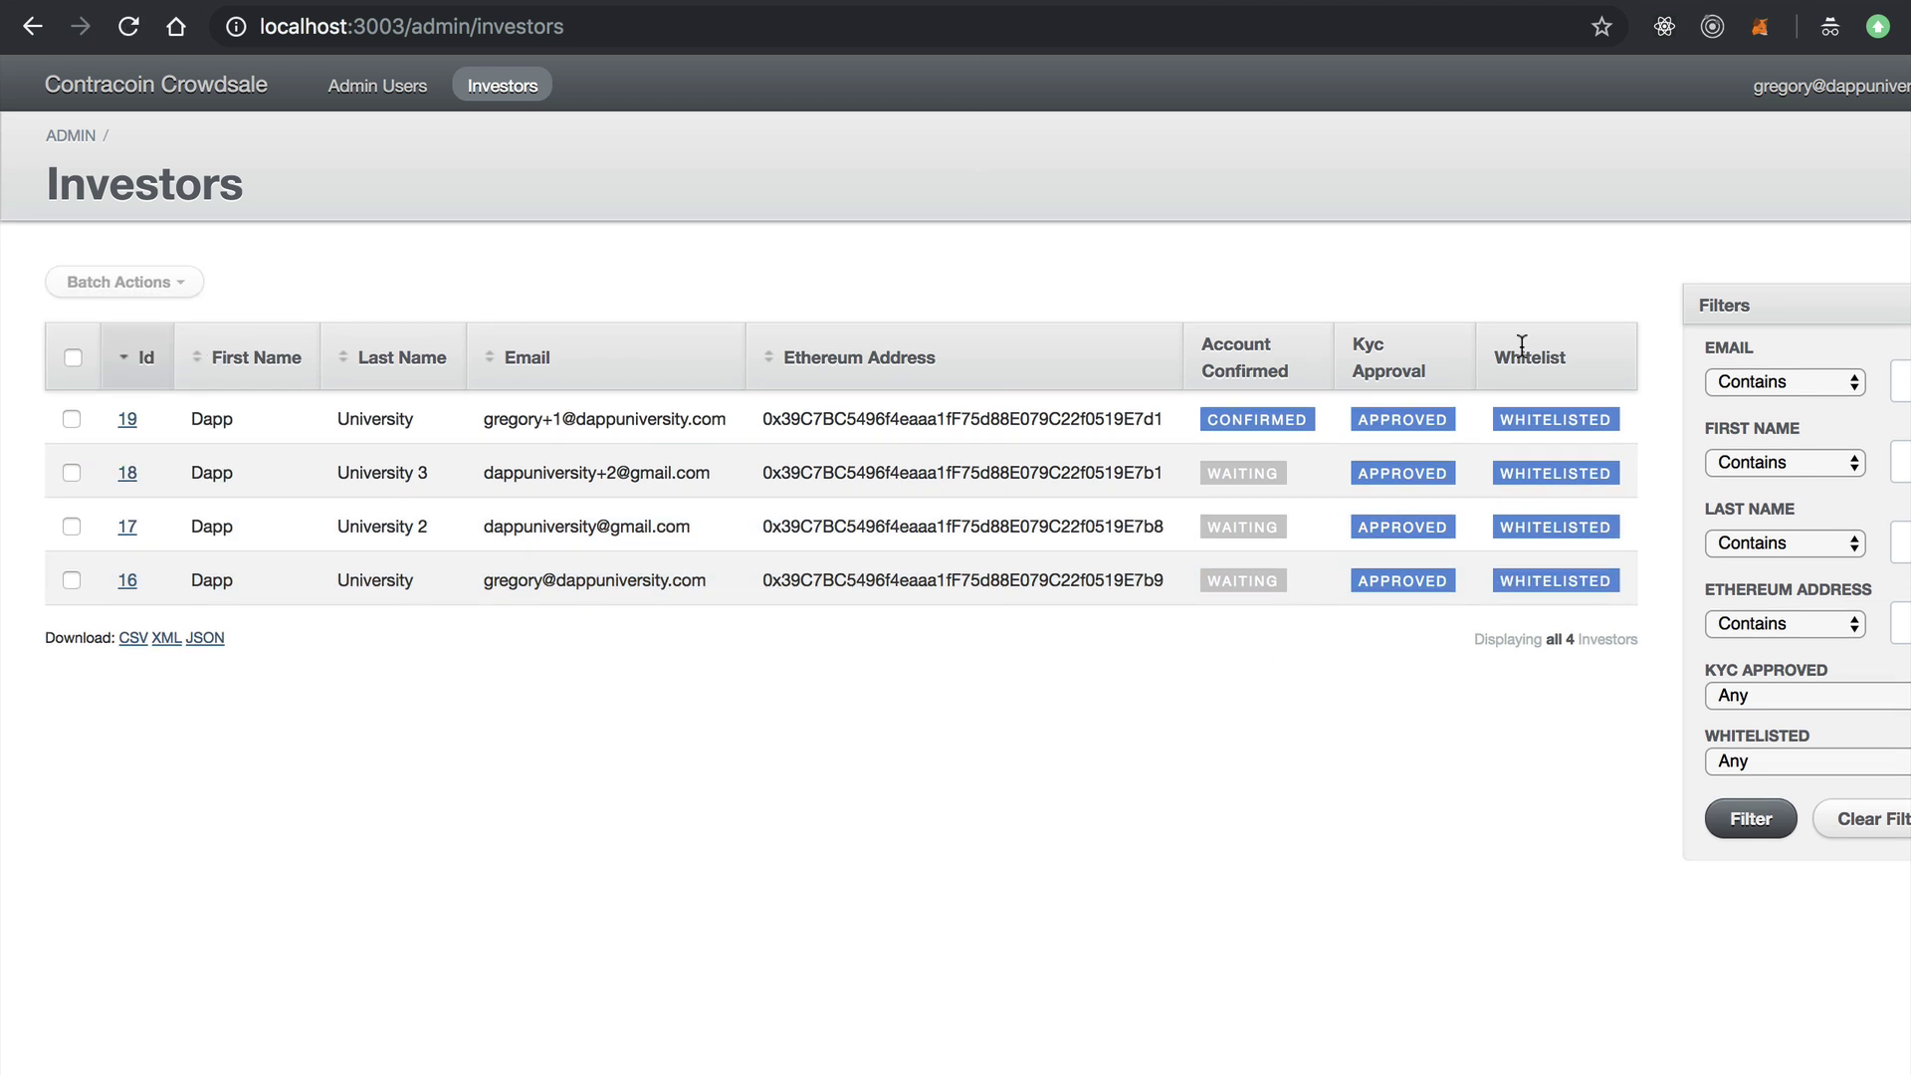
Leave the KYC Approved filter at Any and download the investors list as CSV.
scroll(1633, 349, "right", 3)
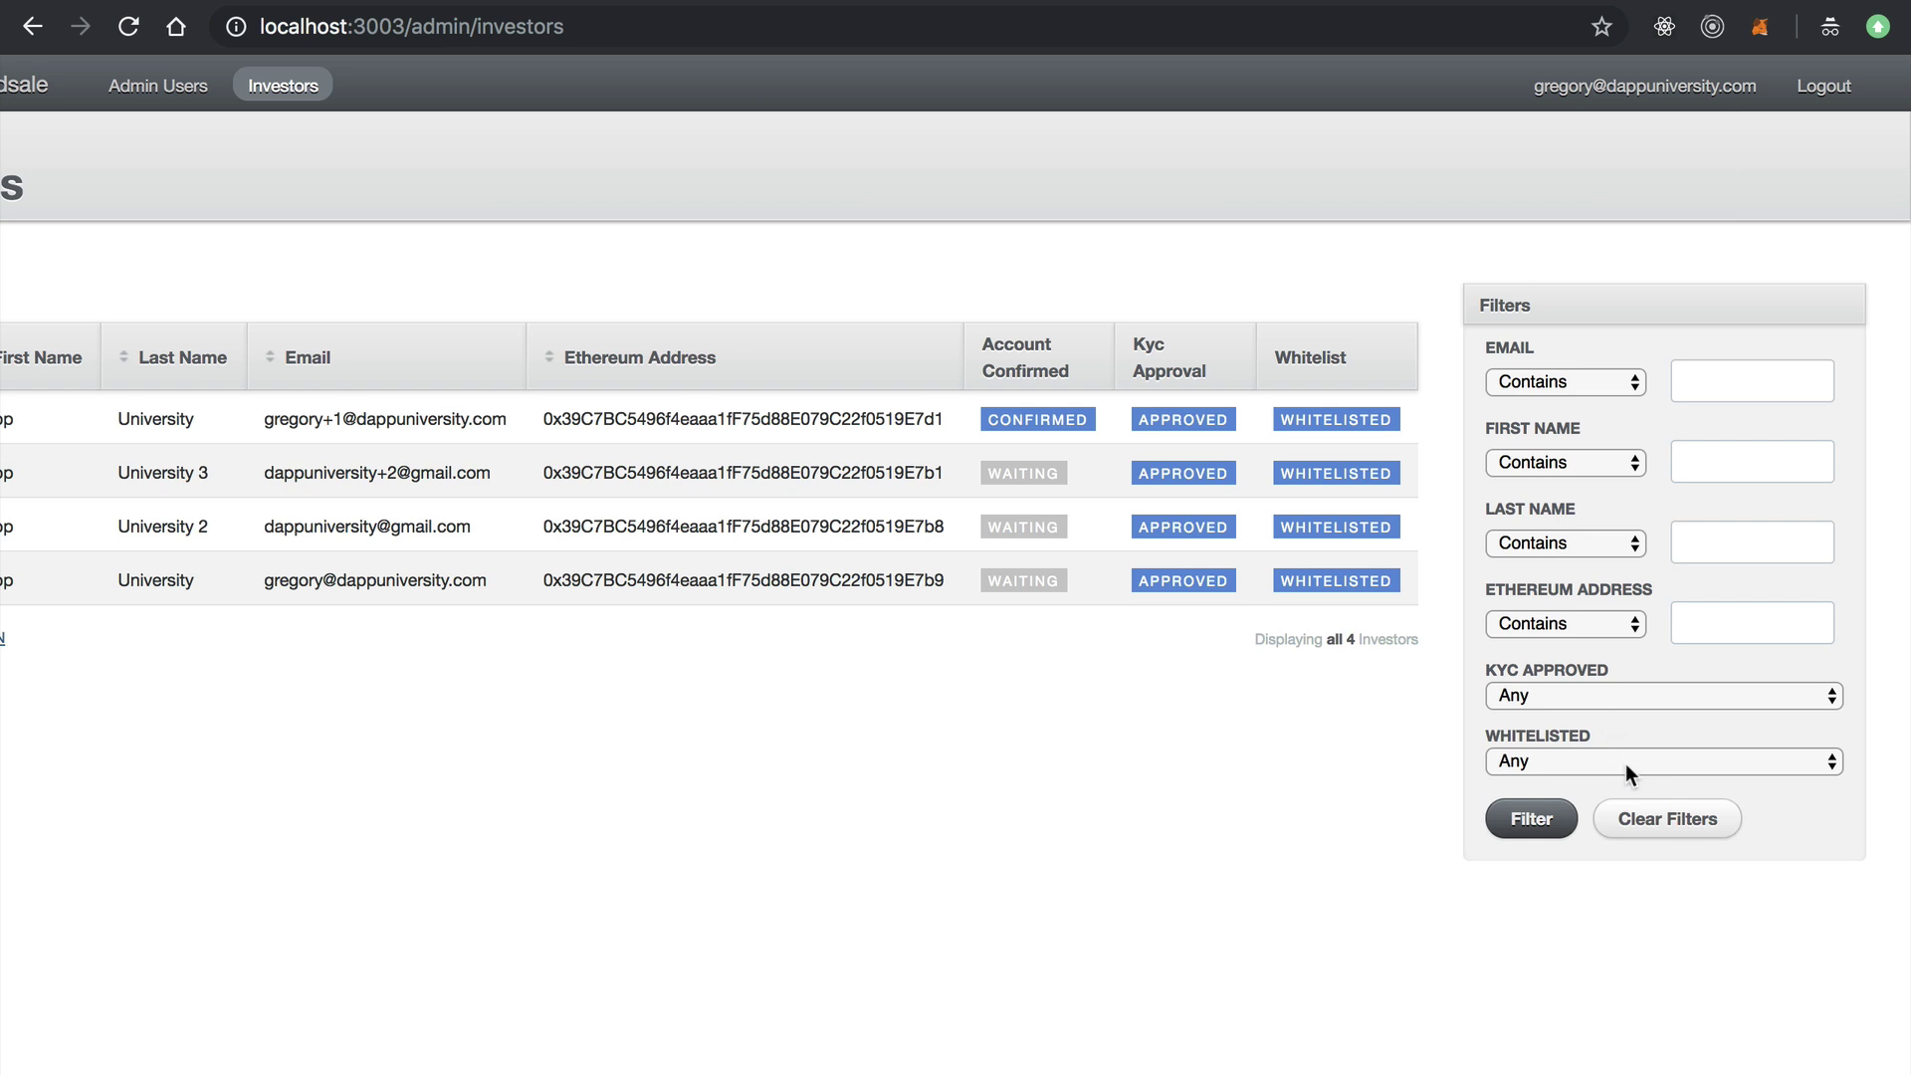
left_click(1621, 694)
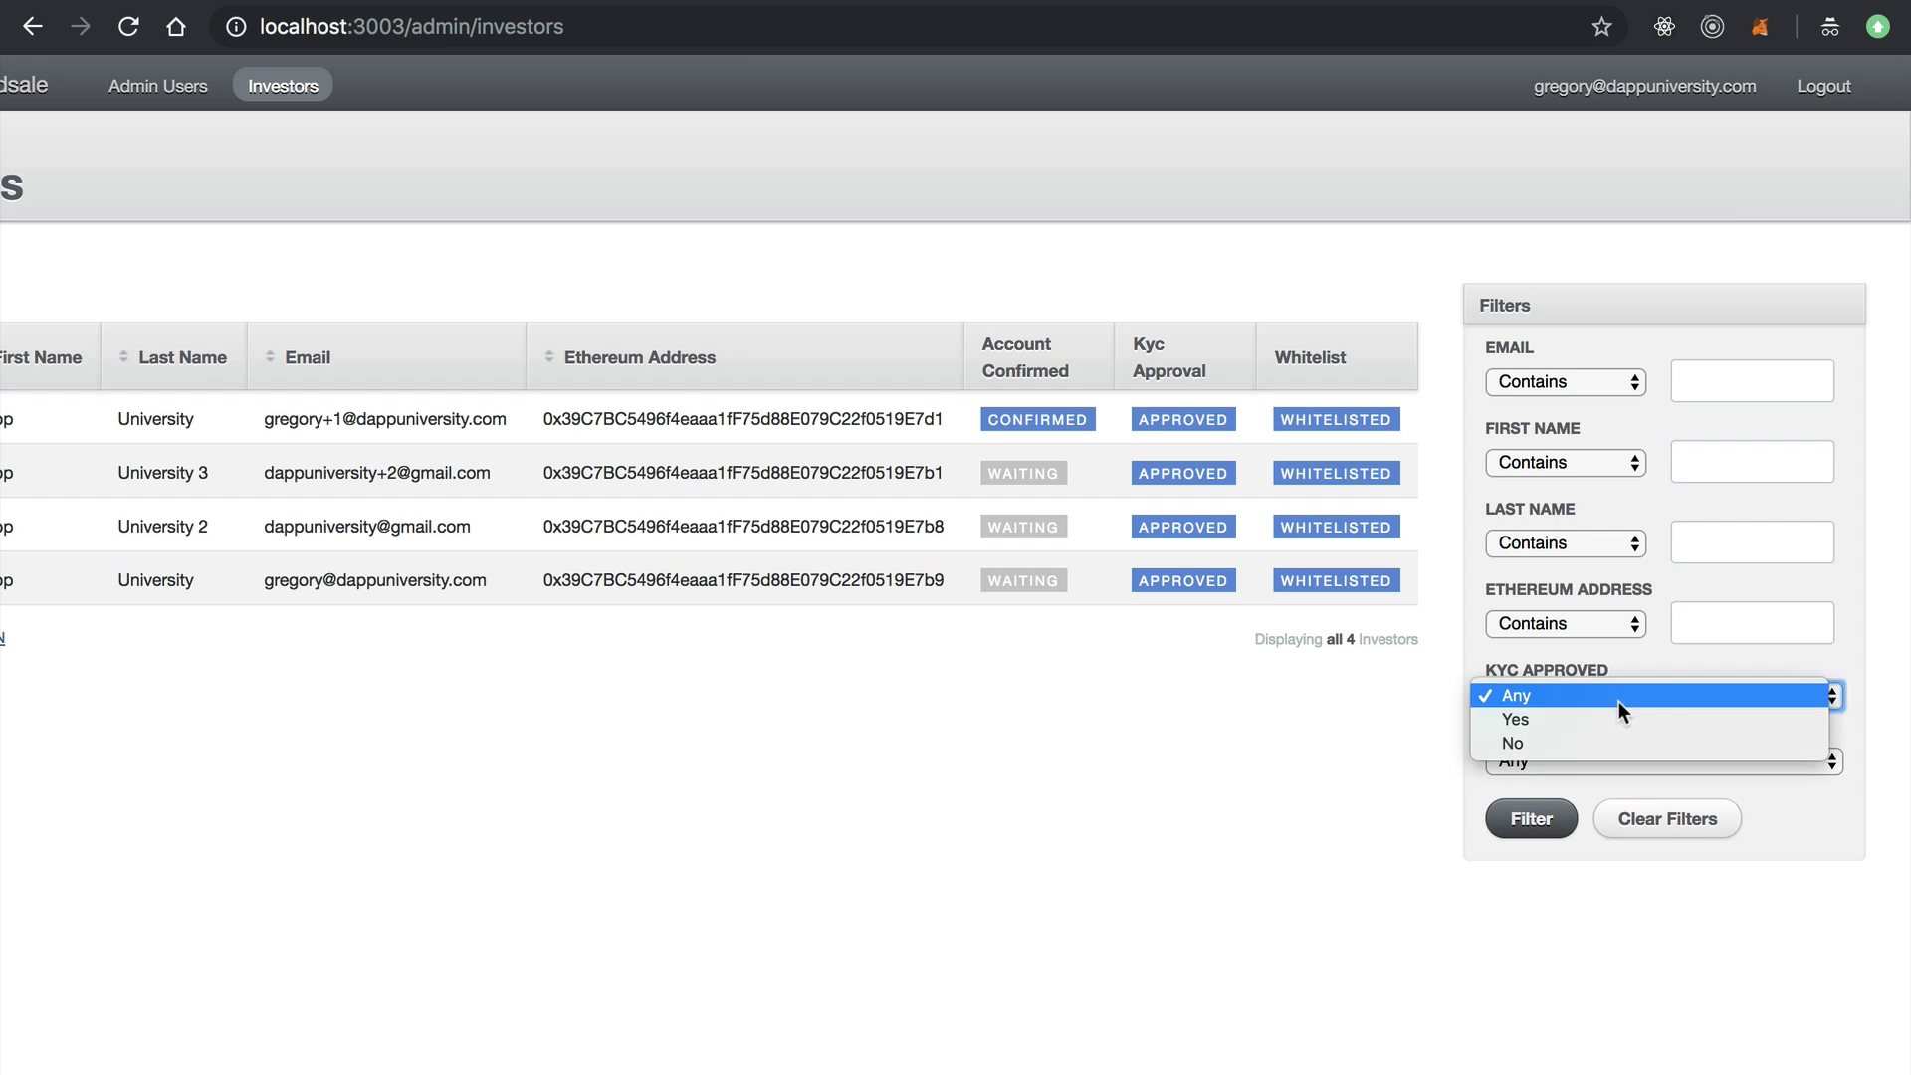
left_click(1218, 738)
scroll(1218, 738, "left", 3)
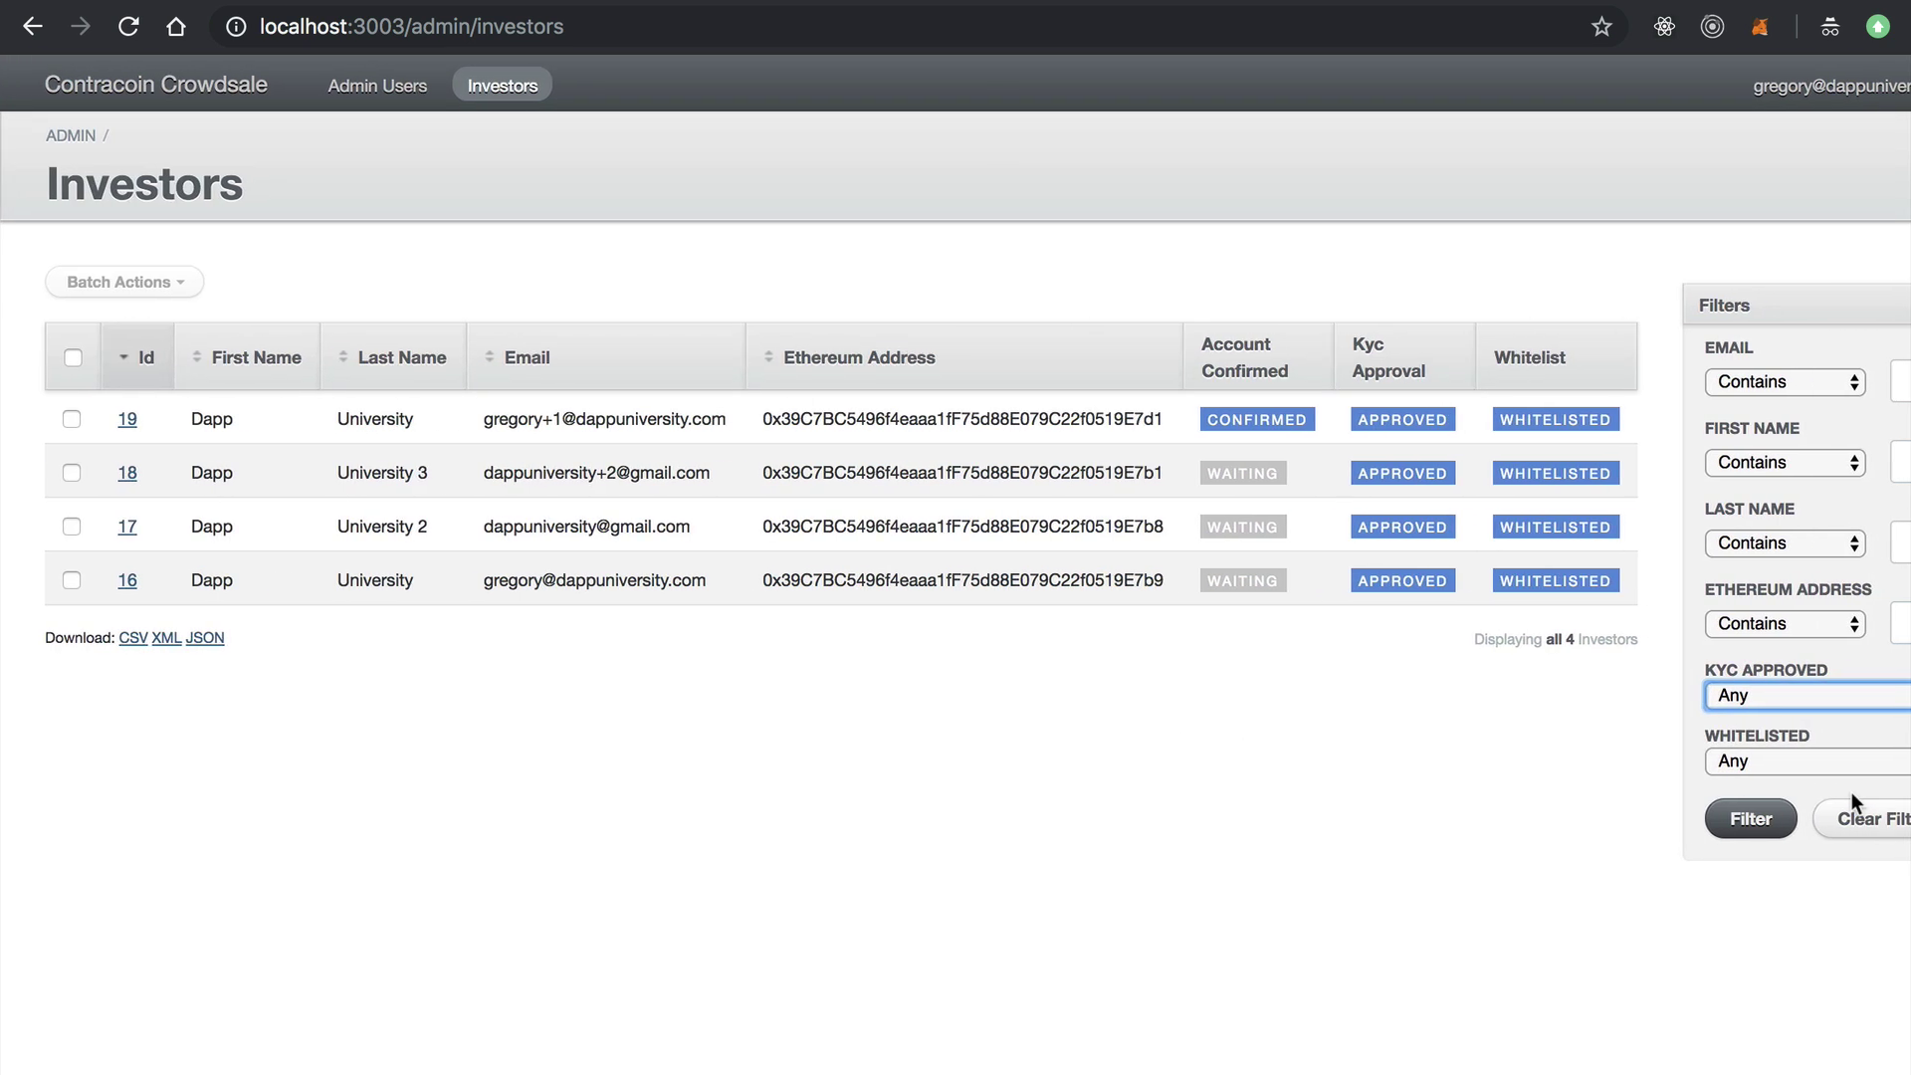
left_click(575, 960)
left_click(132, 638)
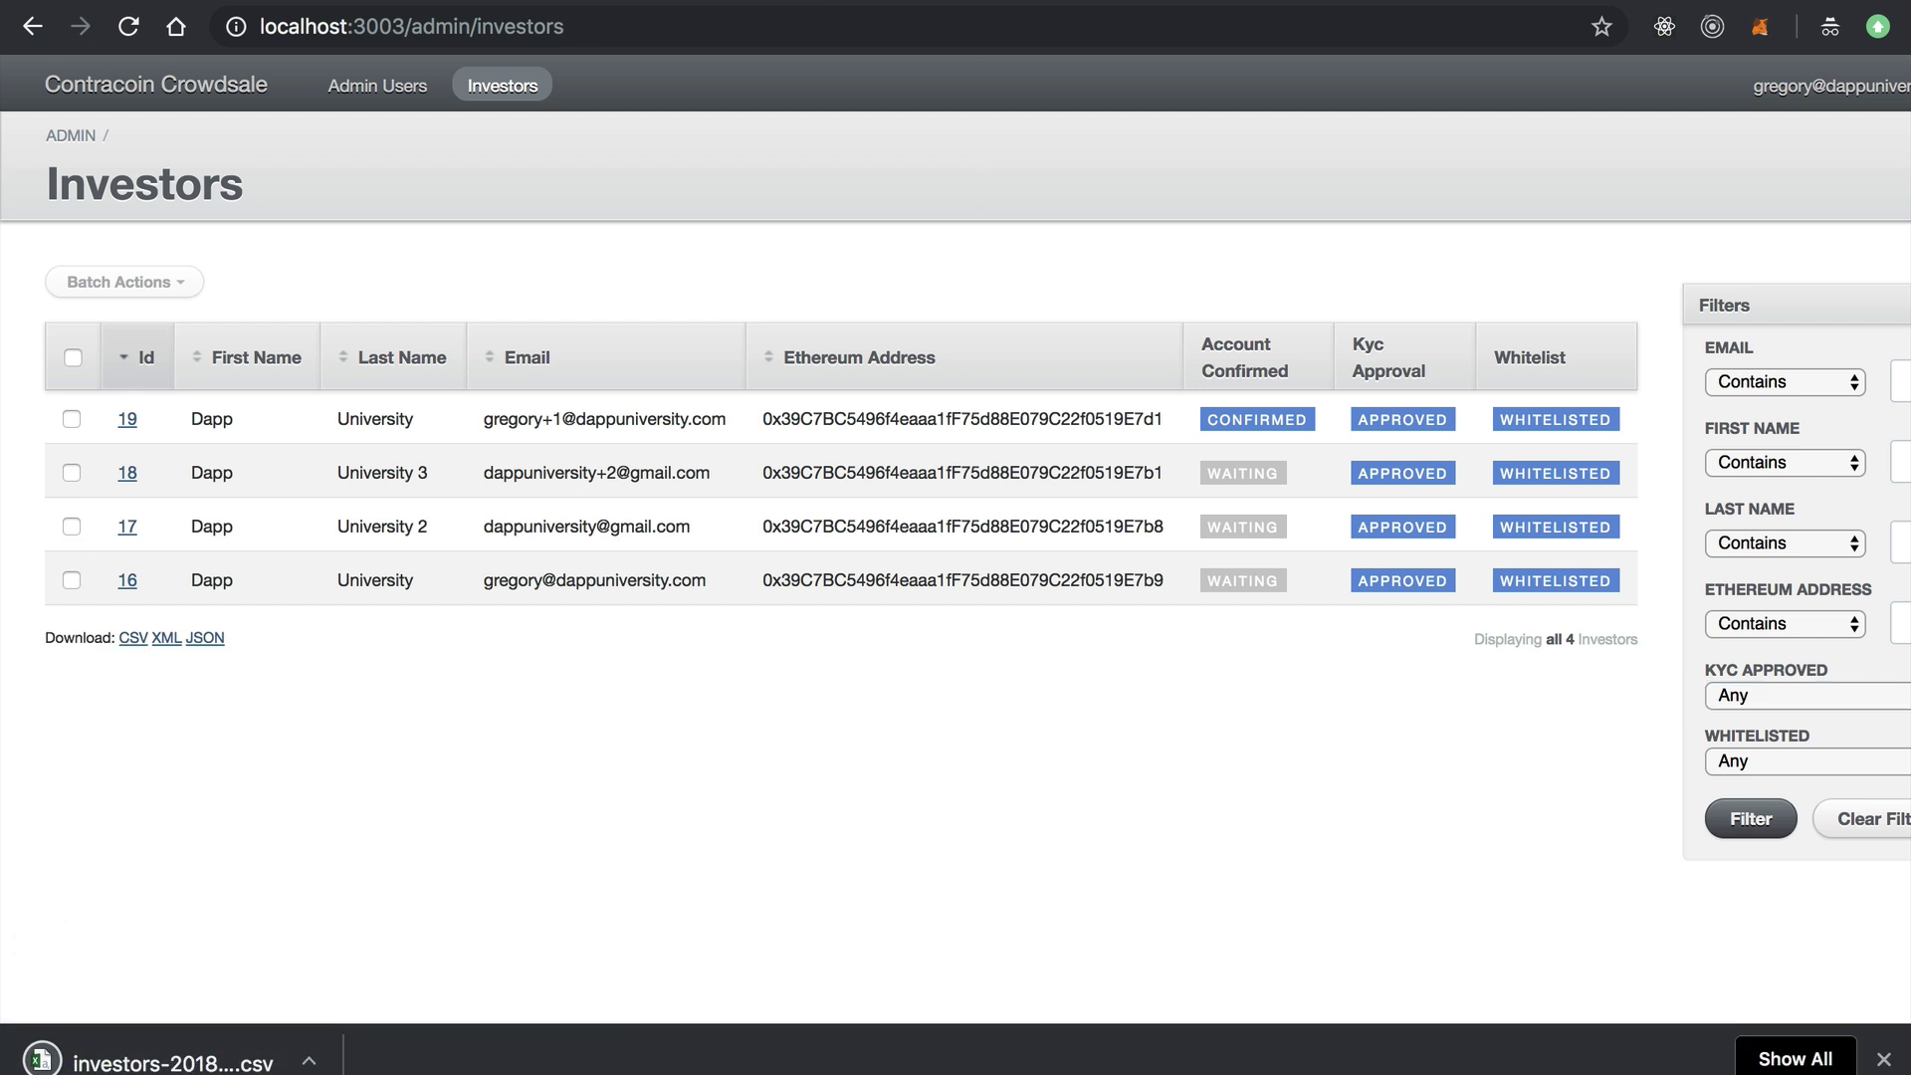
left_click(1883, 1059)
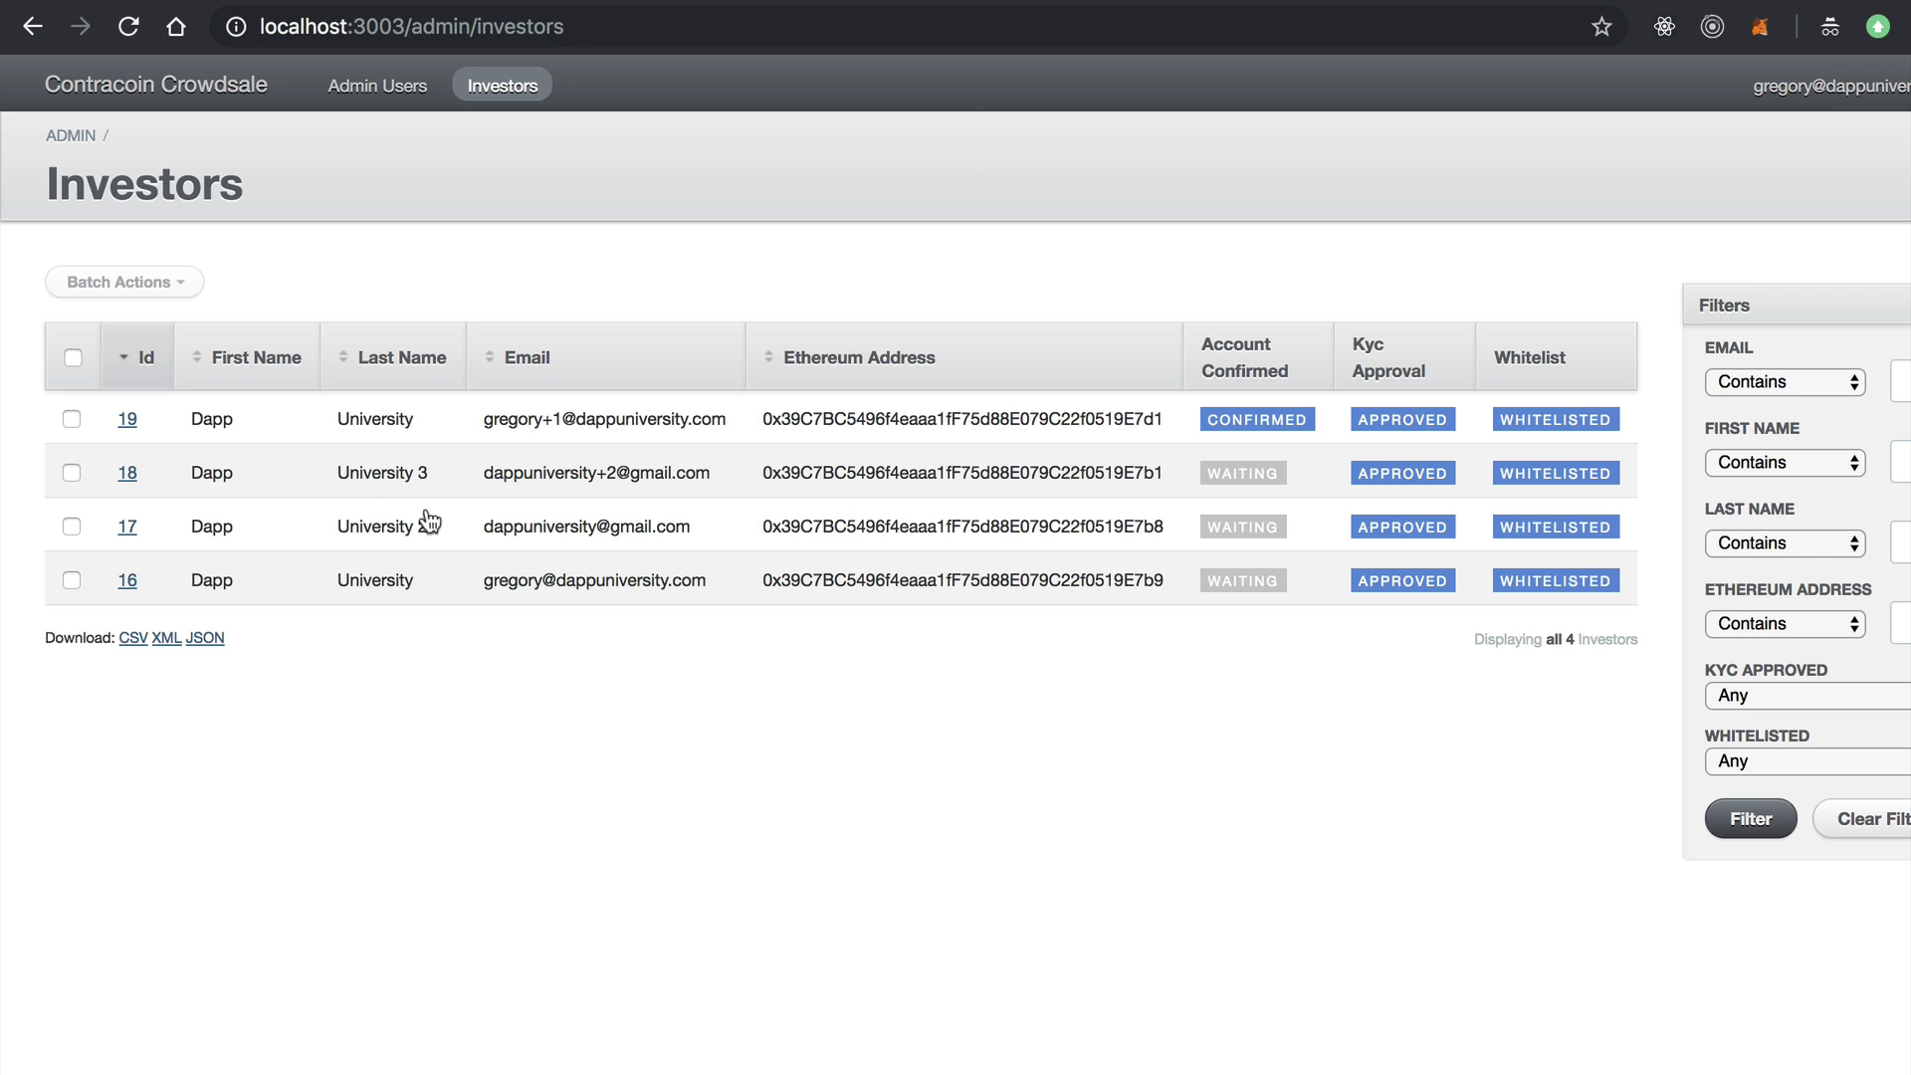